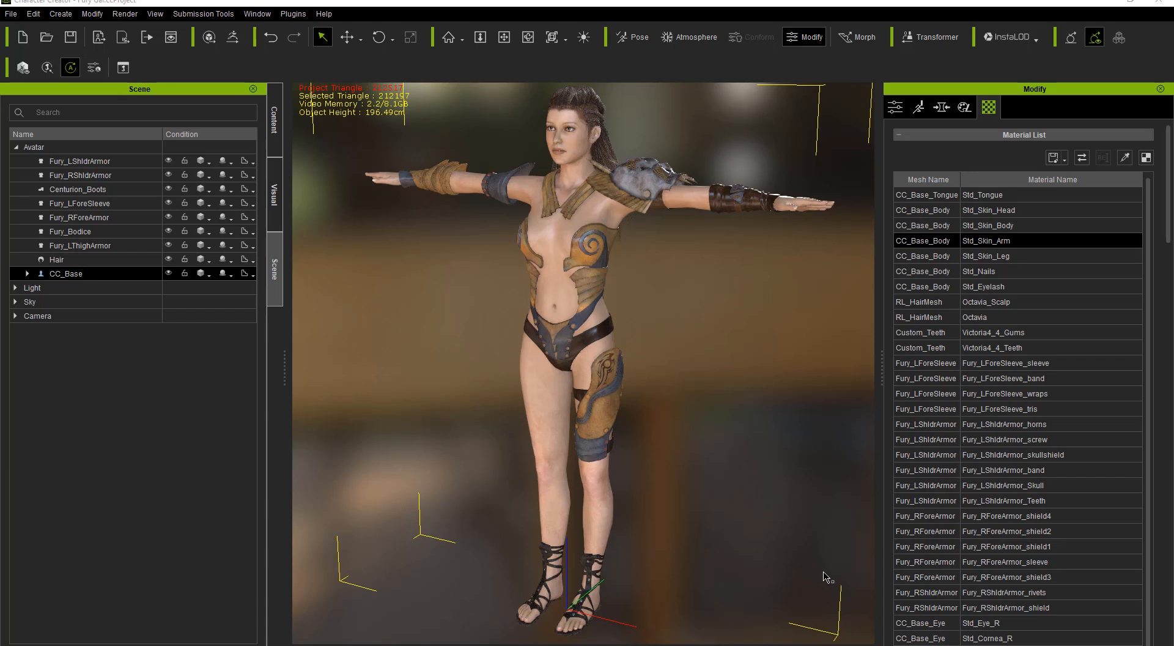
- Examine the material lists of Fury_LForeSleeve and Fury_Bodice, stepping through their individual materials
{"action": "right_click_drag", "start_coordinate": [579, 290], "coordinate": [644, 294]}
{"action": "middle_click_drag", "start_coordinate": [644, 294], "coordinate": [643, 294]}
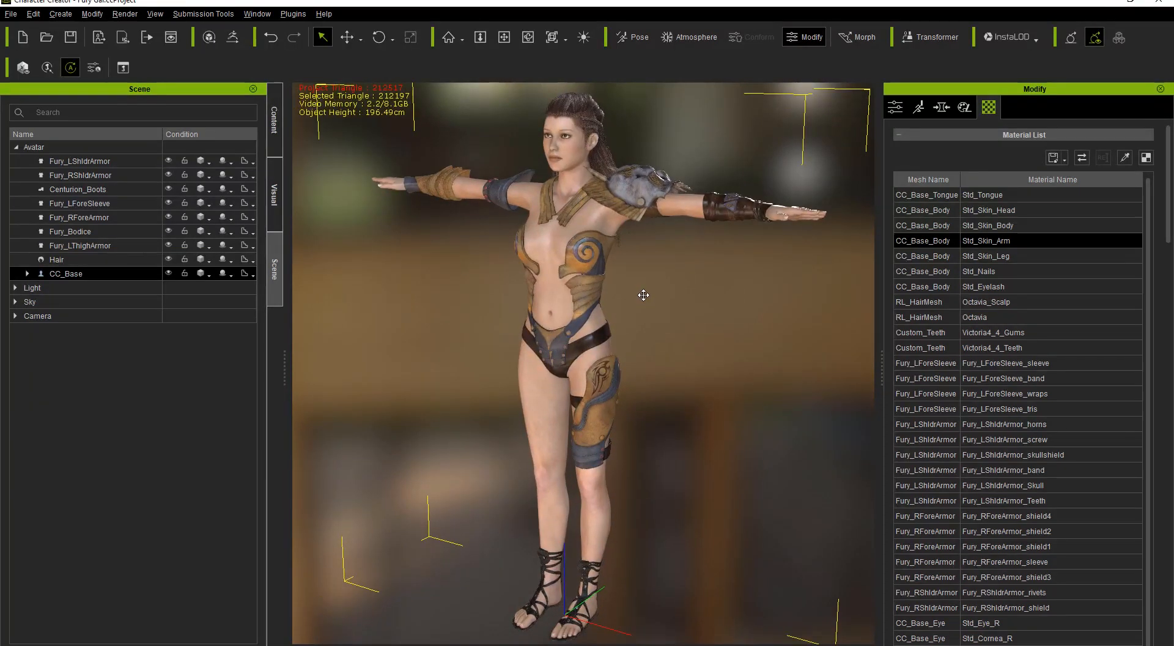
{"action": "right_click_drag", "start_coordinate": [584, 328], "coordinate": [584, 323]}
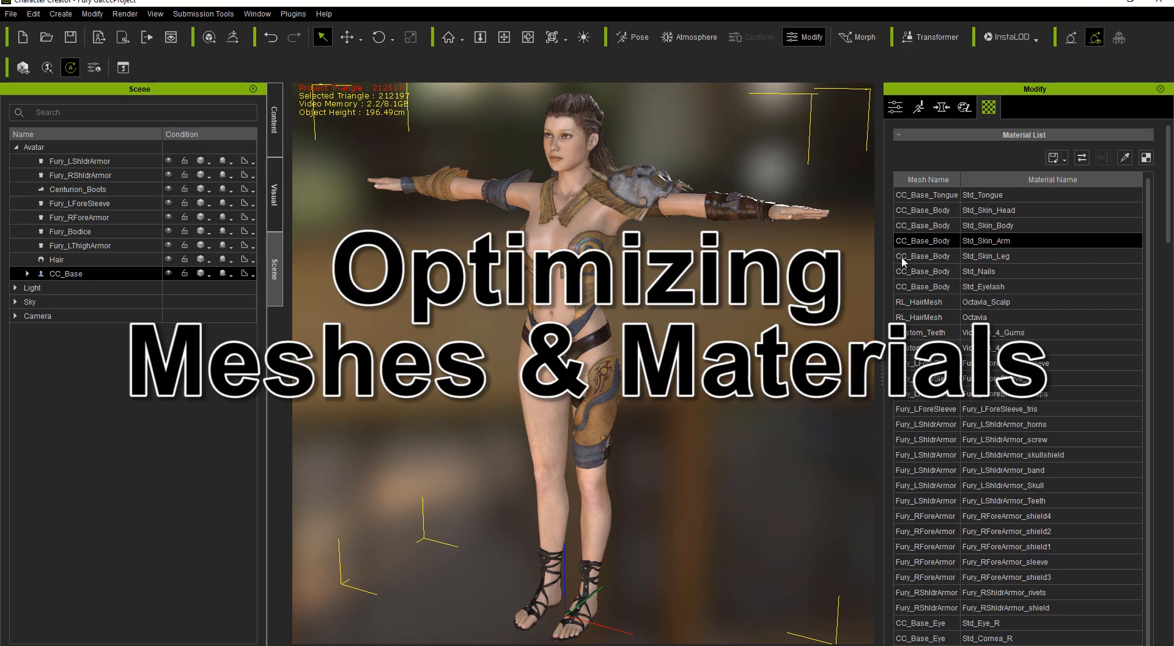
{"action": "left_click", "coordinate": [80, 189]}
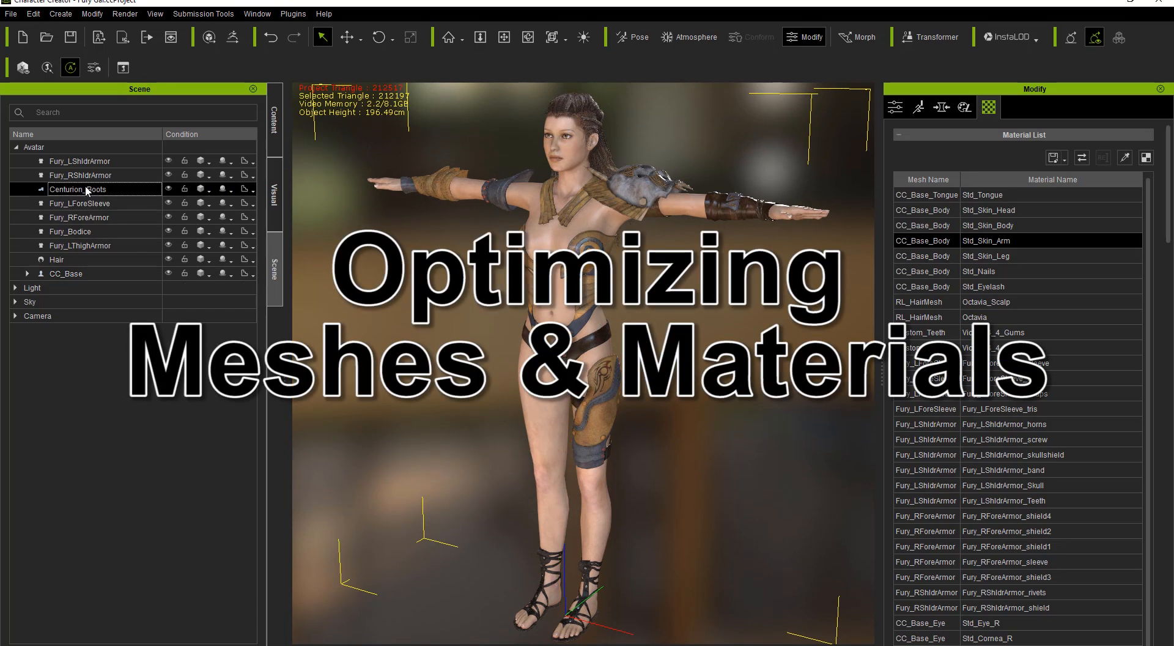
{"action": "left_click", "coordinate": [86, 208]}
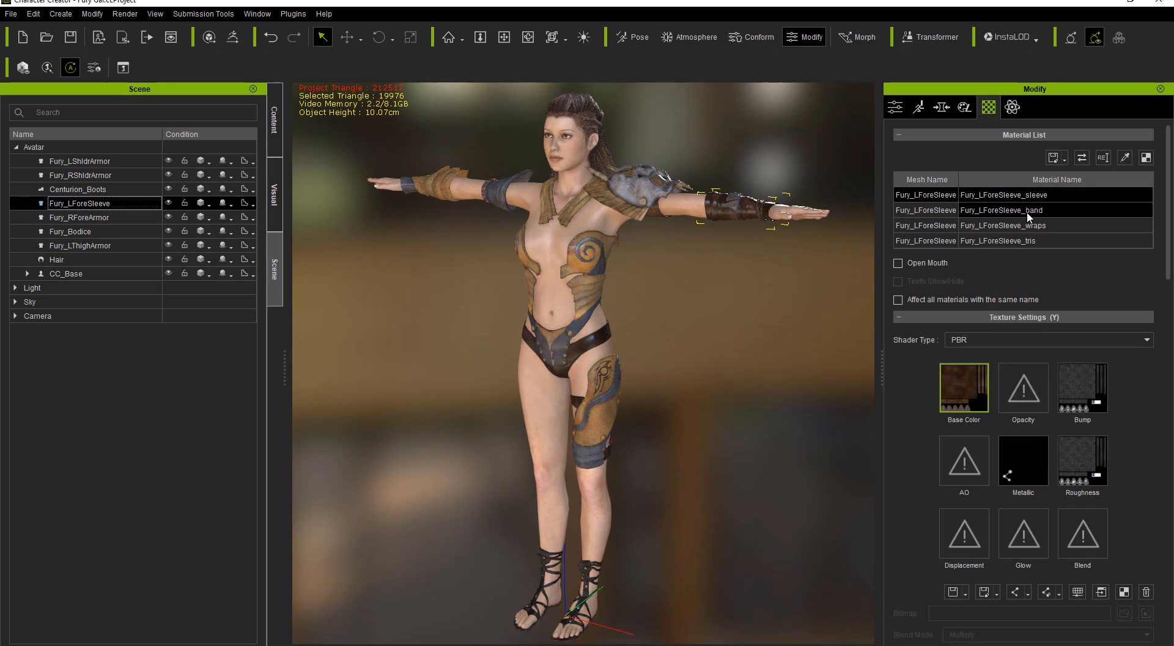
{"action": "left_click", "coordinate": [1021, 226]}
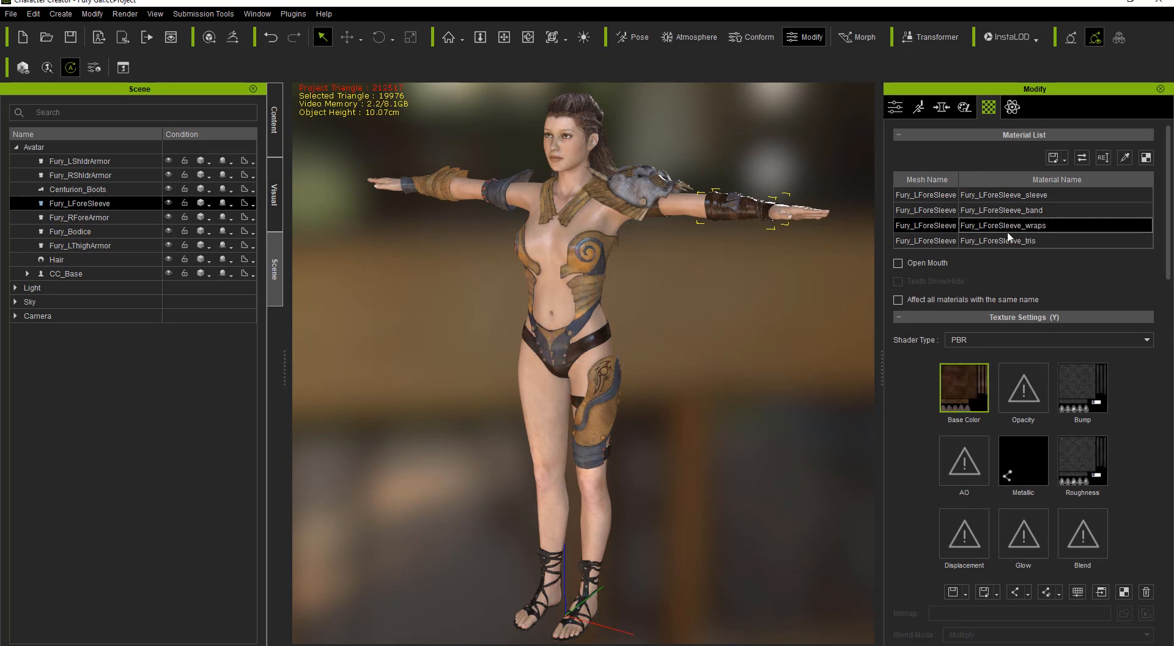
{"action": "left_click", "coordinate": [74, 231]}
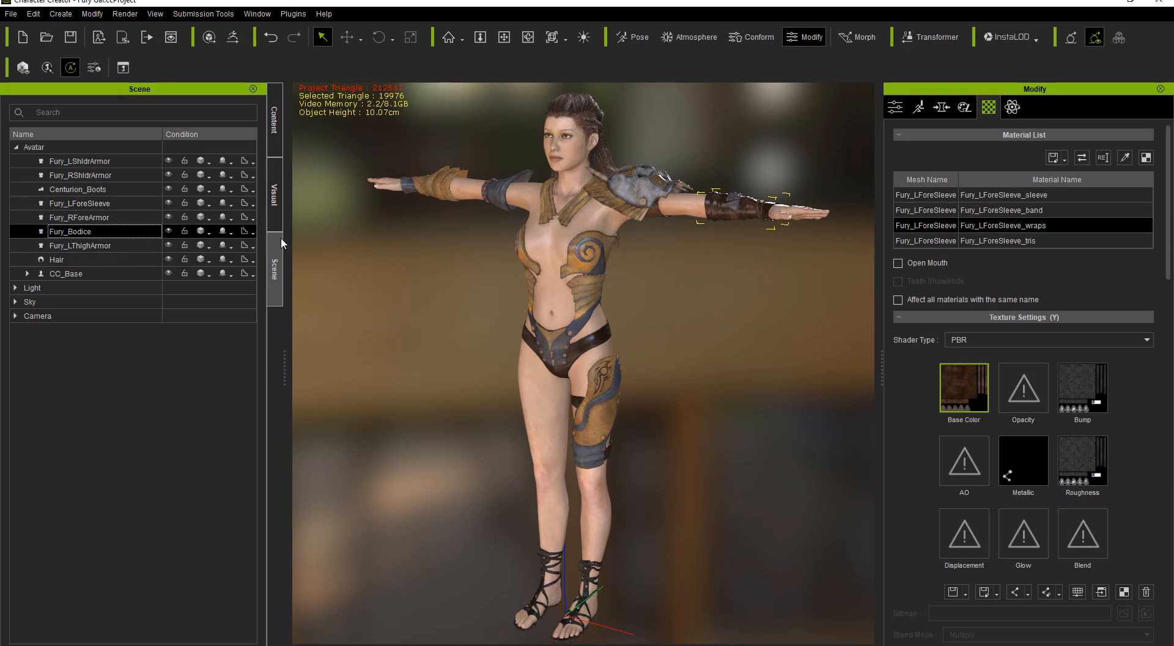
{"action": "left_click", "coordinate": [935, 244]}
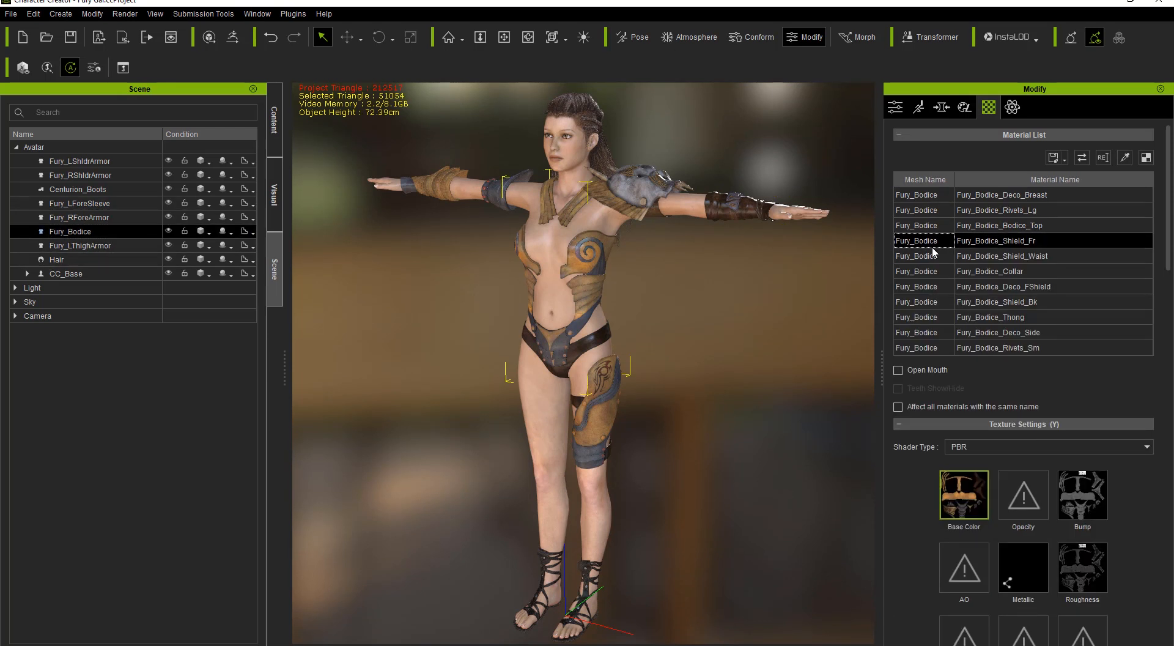
{"action": "left_click", "coordinate": [938, 287]}
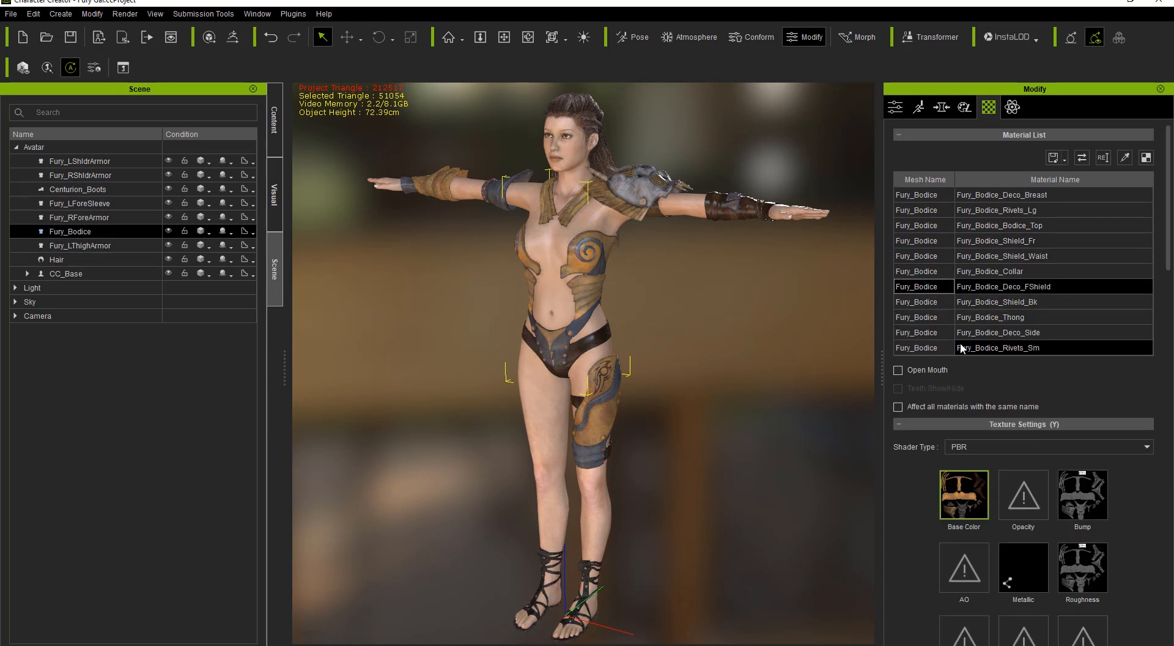
{"action": "left_click", "coordinate": [937, 317]}
{"action": "left_click", "coordinate": [926, 227]}
{"action": "left_click", "coordinate": [926, 258]}
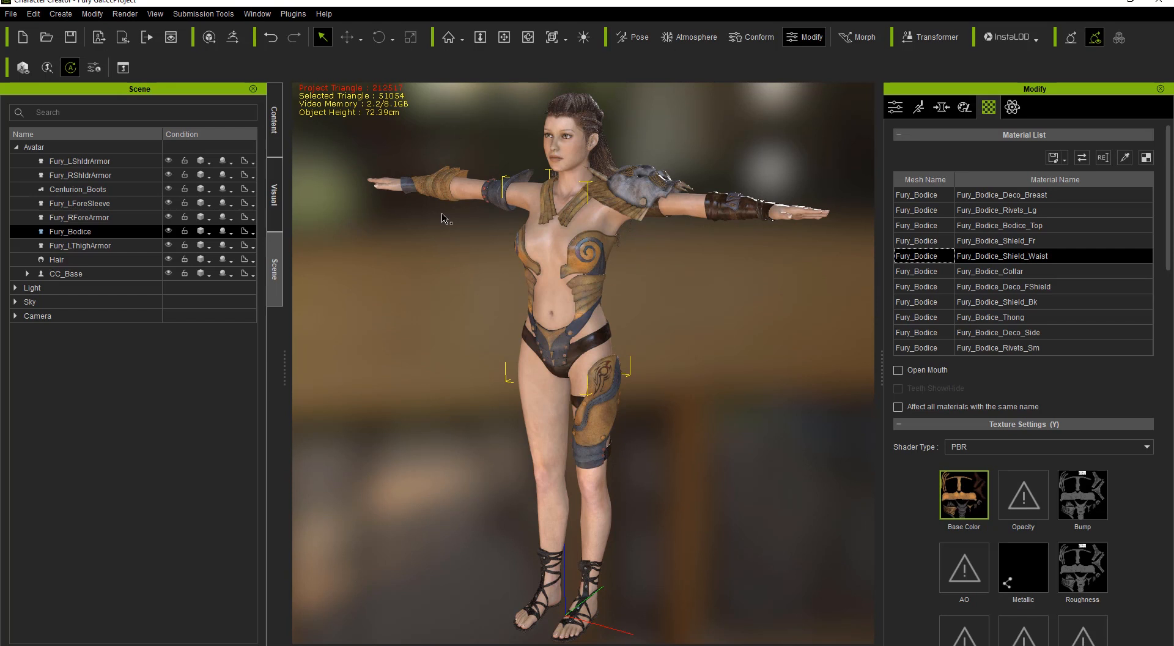
- Show all seven clothing items from Fury_LShldrArmor to Fury_LThighArmor as Wireframe on Shaded and inspect their mesh density
{"action": "left_click", "coordinate": [109, 161]}
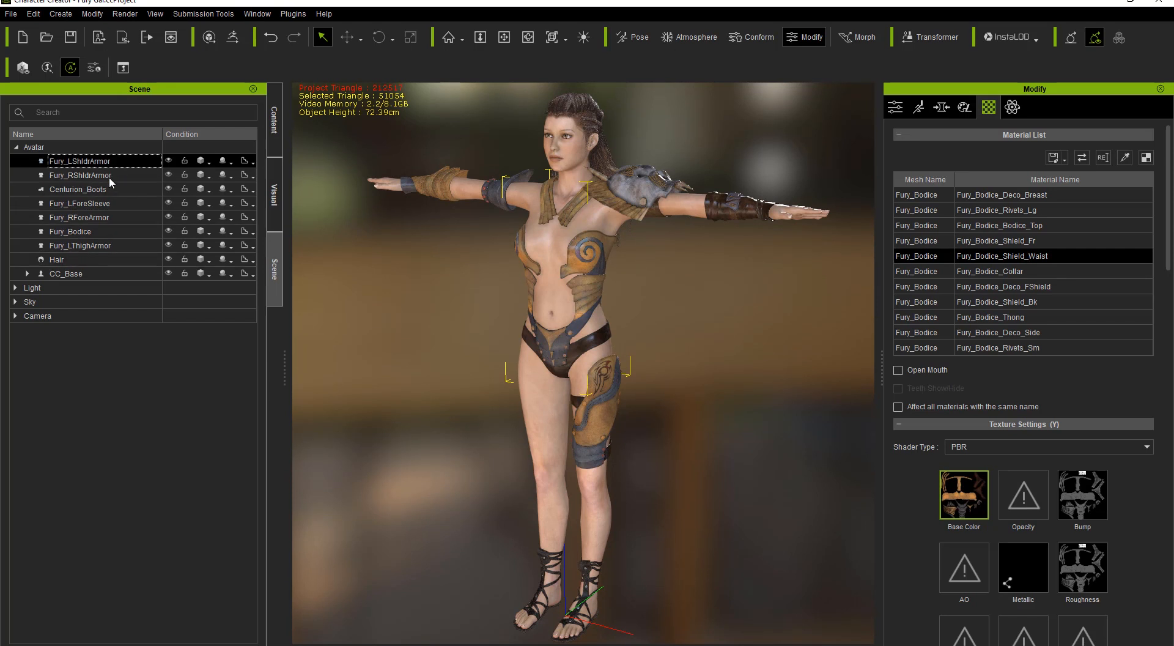
{"action": "left_click", "coordinate": [92, 246], "text": "shift"}
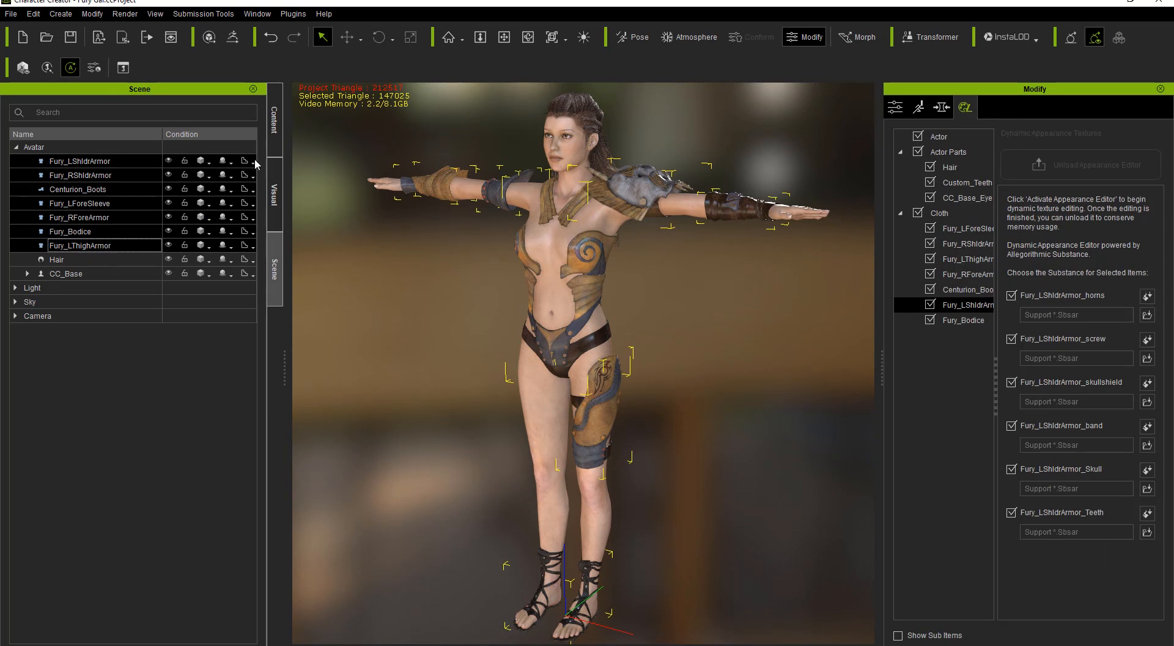
{"action": "left_click", "coordinate": [209, 164]}
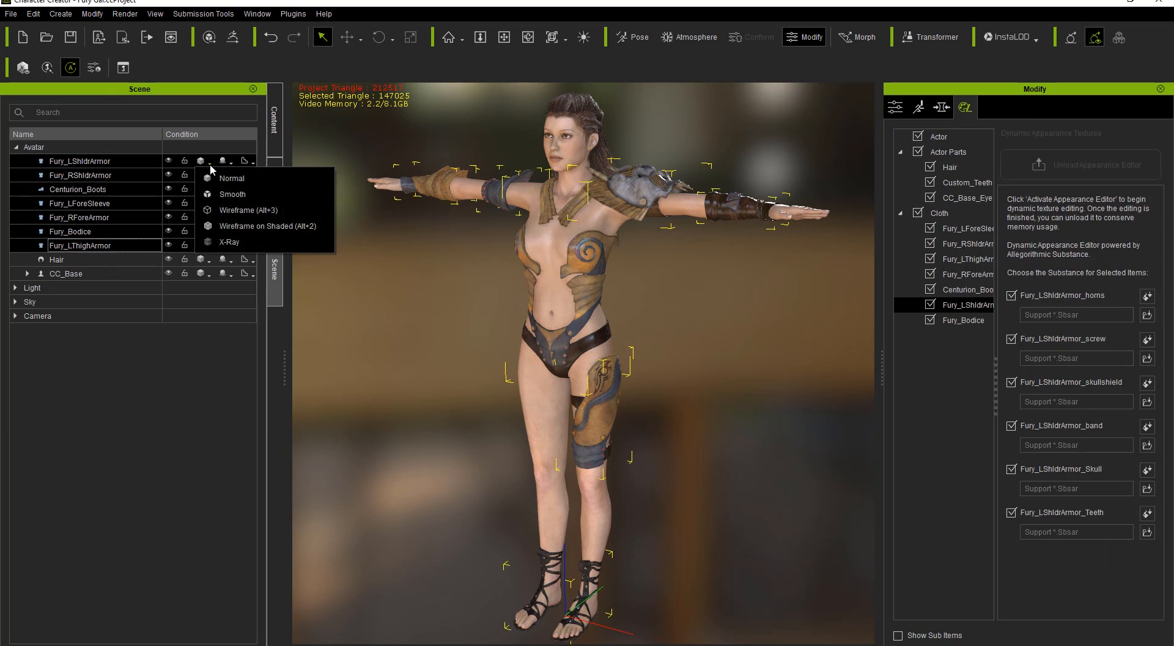
{"action": "left_click", "coordinate": [247, 226]}
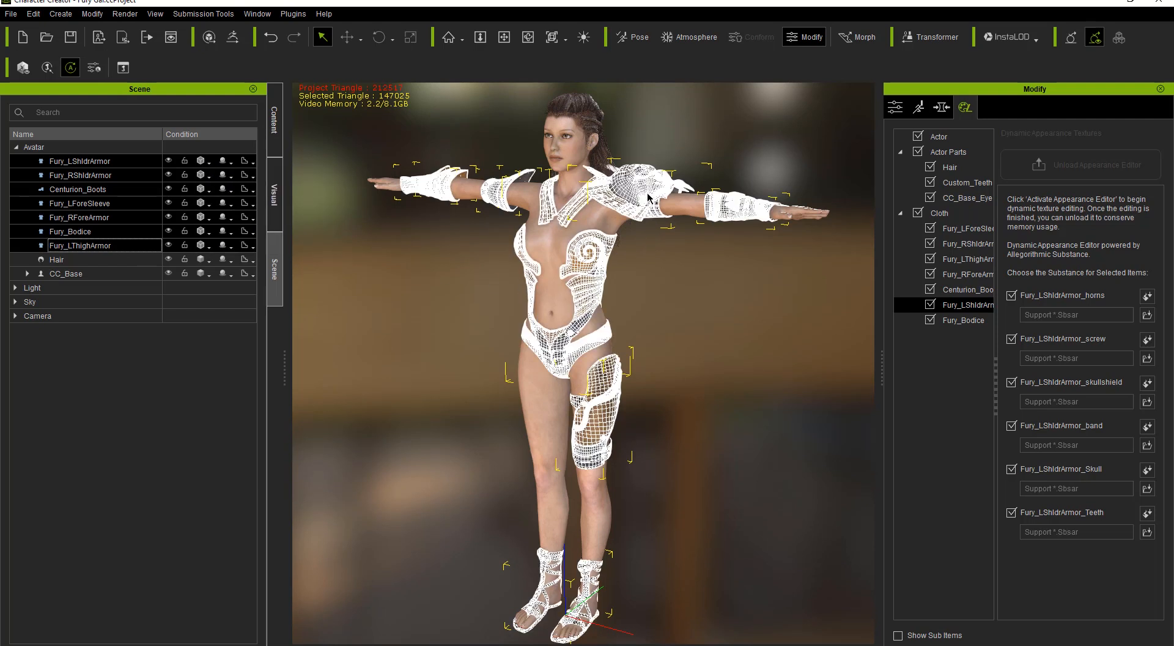
{"action": "left_click_drag", "start_coordinate": [628, 208], "coordinate": [586, 195], "text": "alt"}
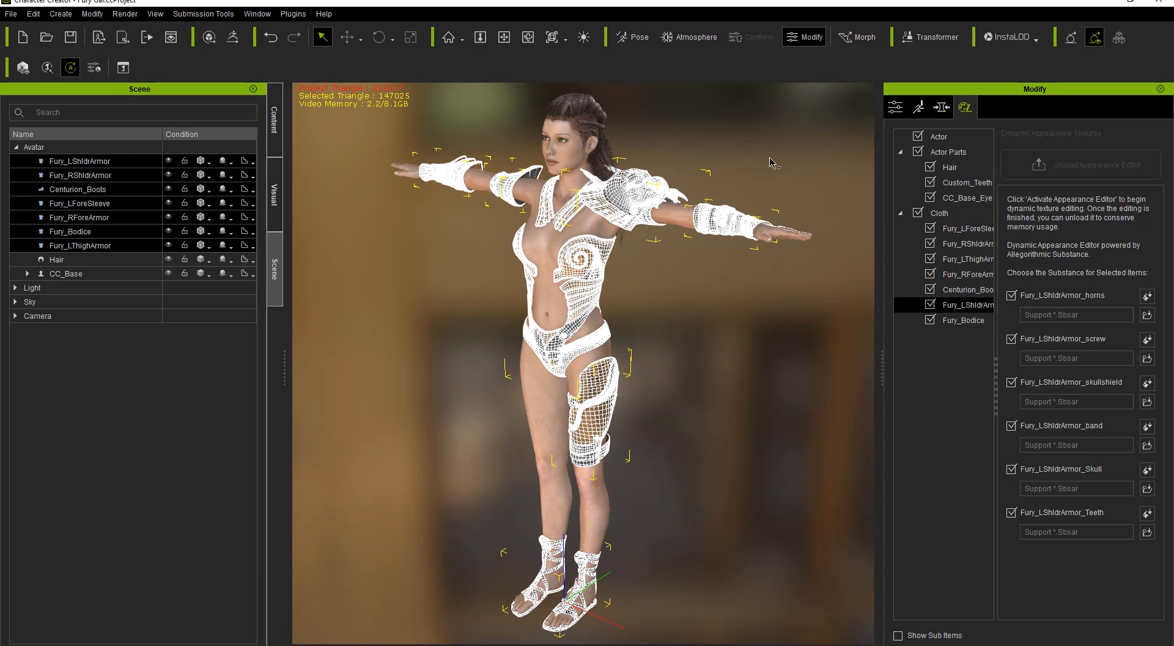
- Reduce the selected clothing items with InstaLOD Polygon Reduction-Object at 50 percent, baking textures at size 1024
{"action": "left_click", "coordinate": [896, 108]}
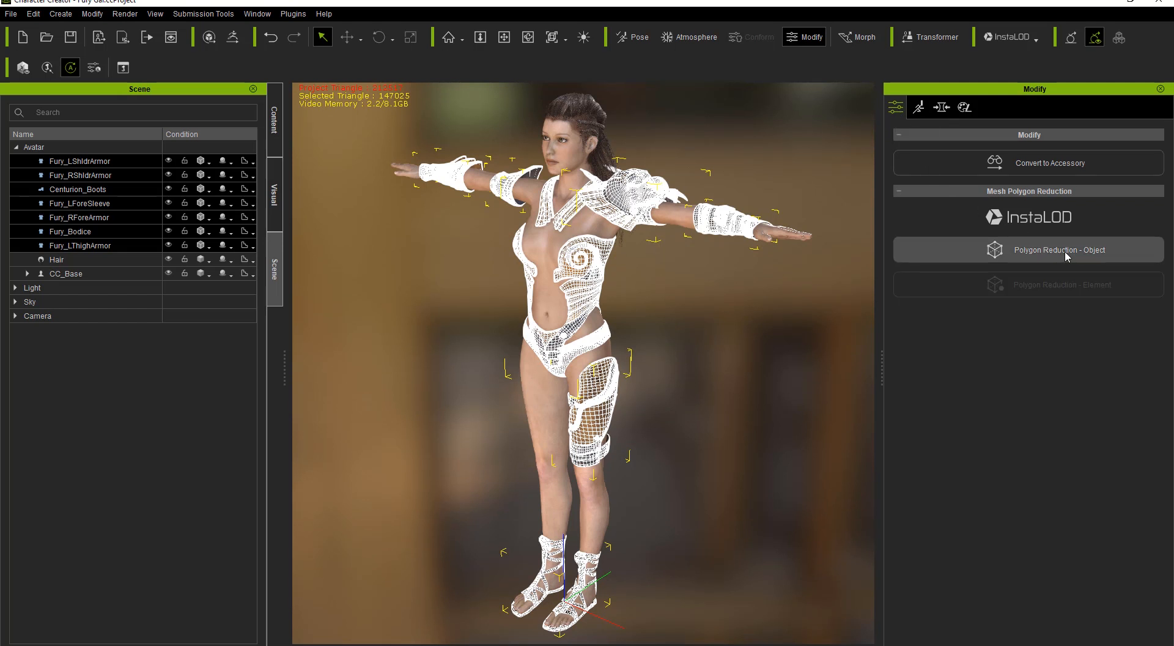
{"action": "left_click", "coordinate": [1034, 41]}
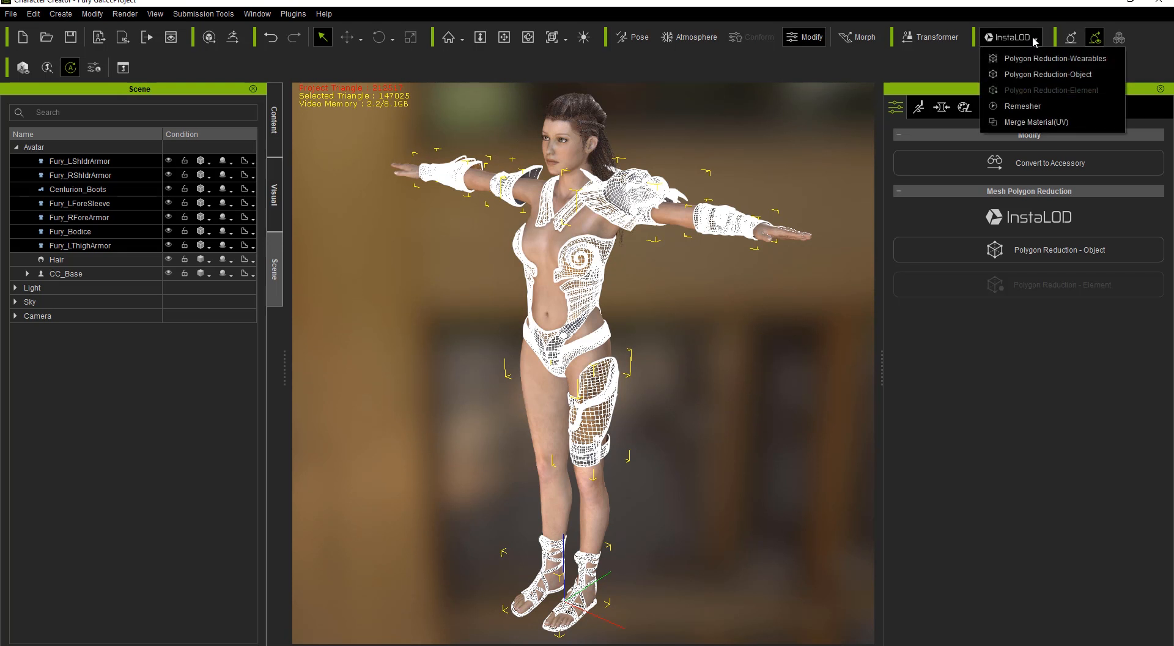
{"action": "left_click", "coordinate": [1042, 74]}
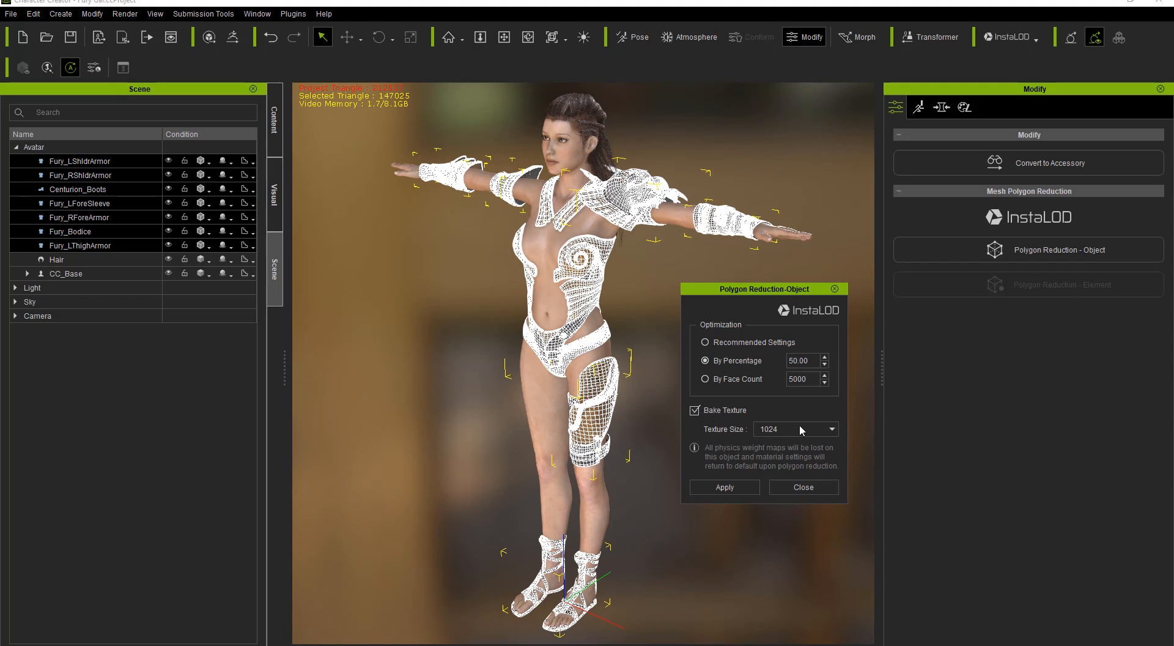
{"action": "left_click", "coordinate": [731, 488]}
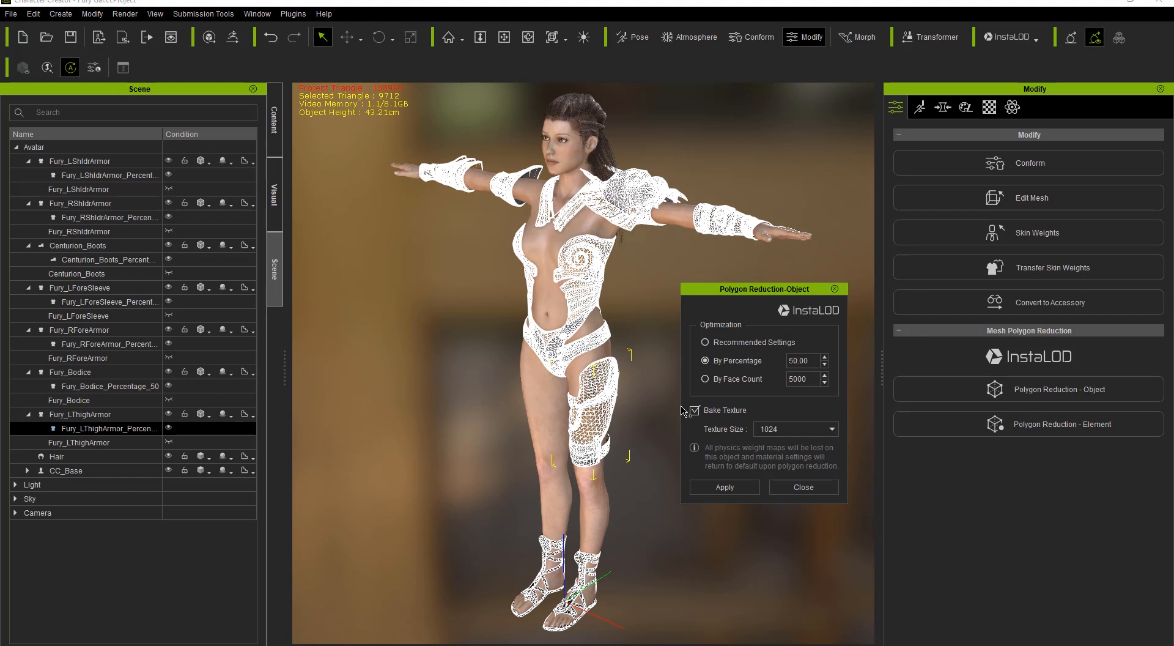
{"action": "left_click", "coordinate": [834, 288]}
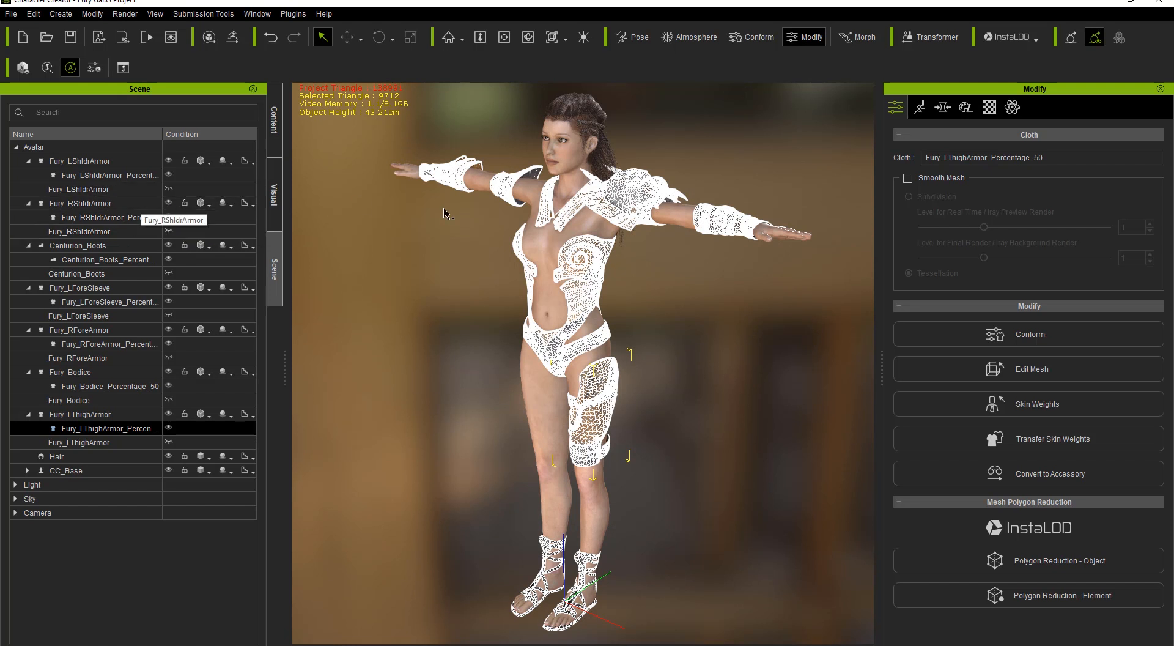
- Widen the scene list's name column and switch Fury_LShldrArmor to its original mesh and back to the 50 percent version
{"action": "left_click", "coordinate": [120, 180]}
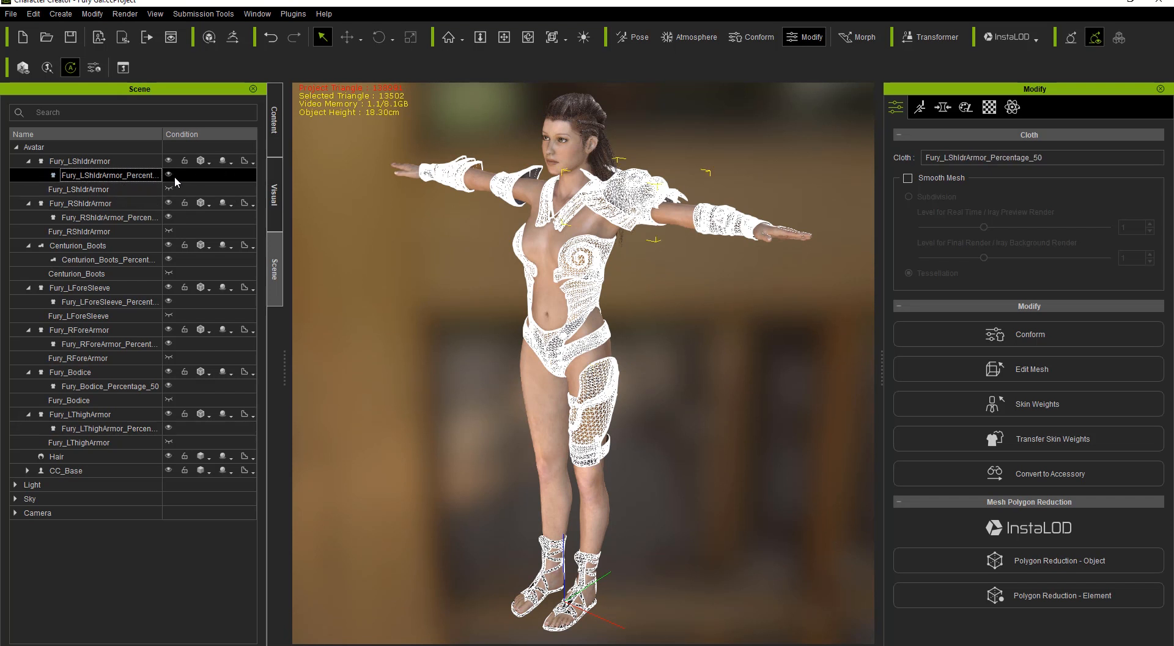
{"action": "left_click_drag", "start_coordinate": [163, 134], "coordinate": [197, 138]}
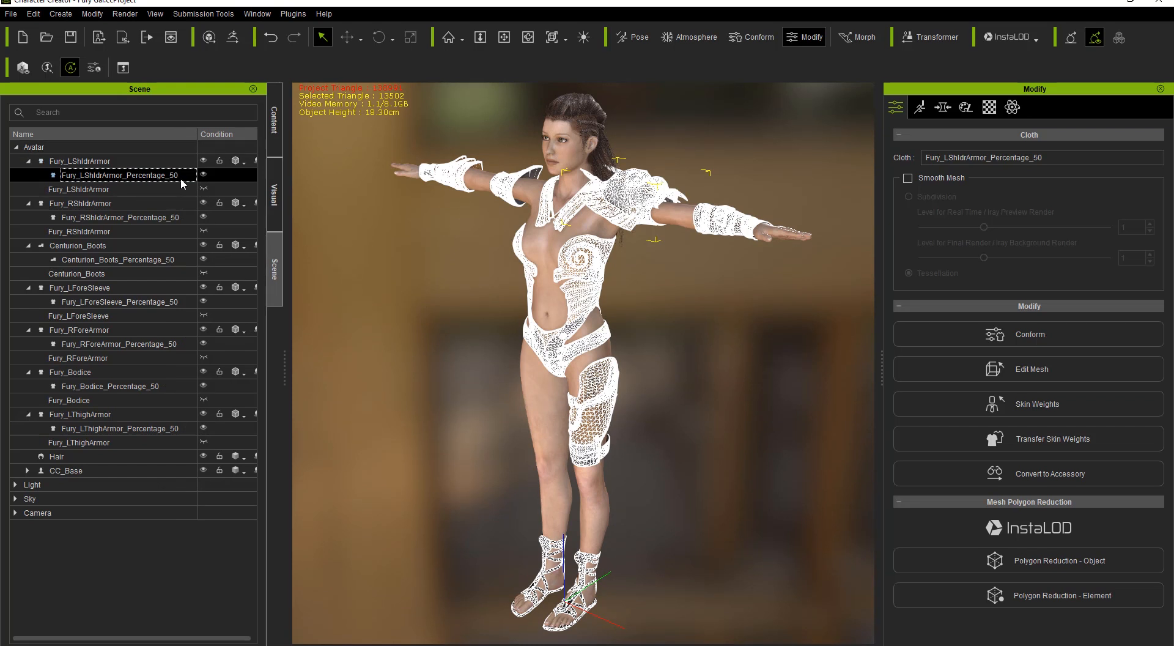
{"action": "left_click", "coordinate": [111, 192]}
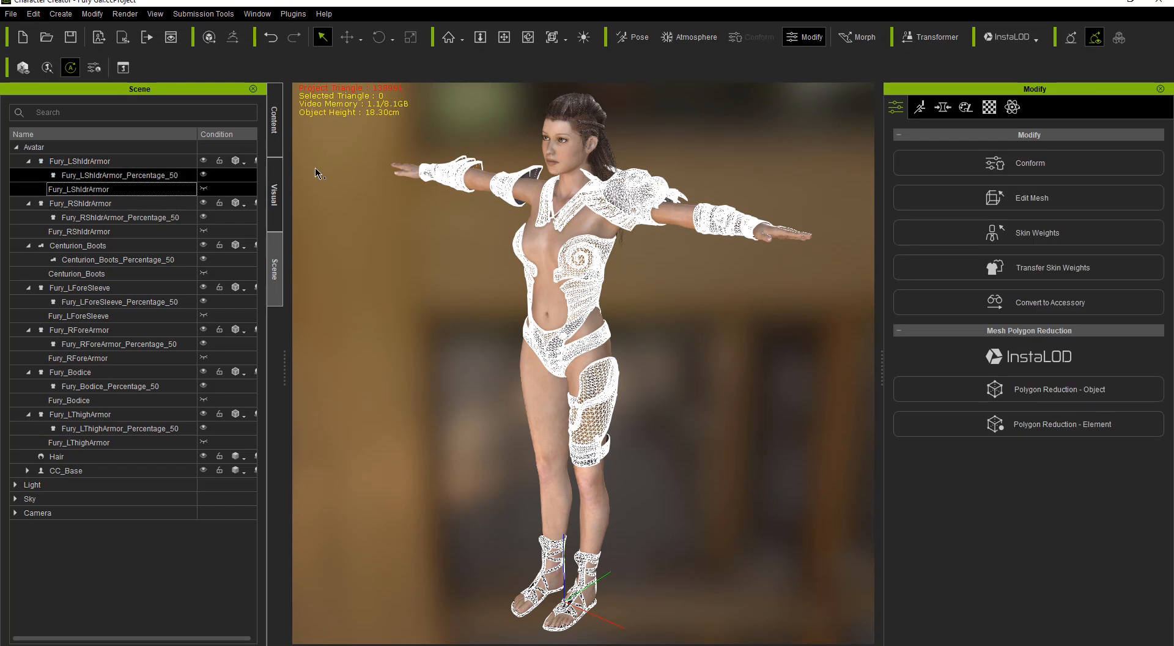
{"action": "left_click", "coordinate": [205, 190]}
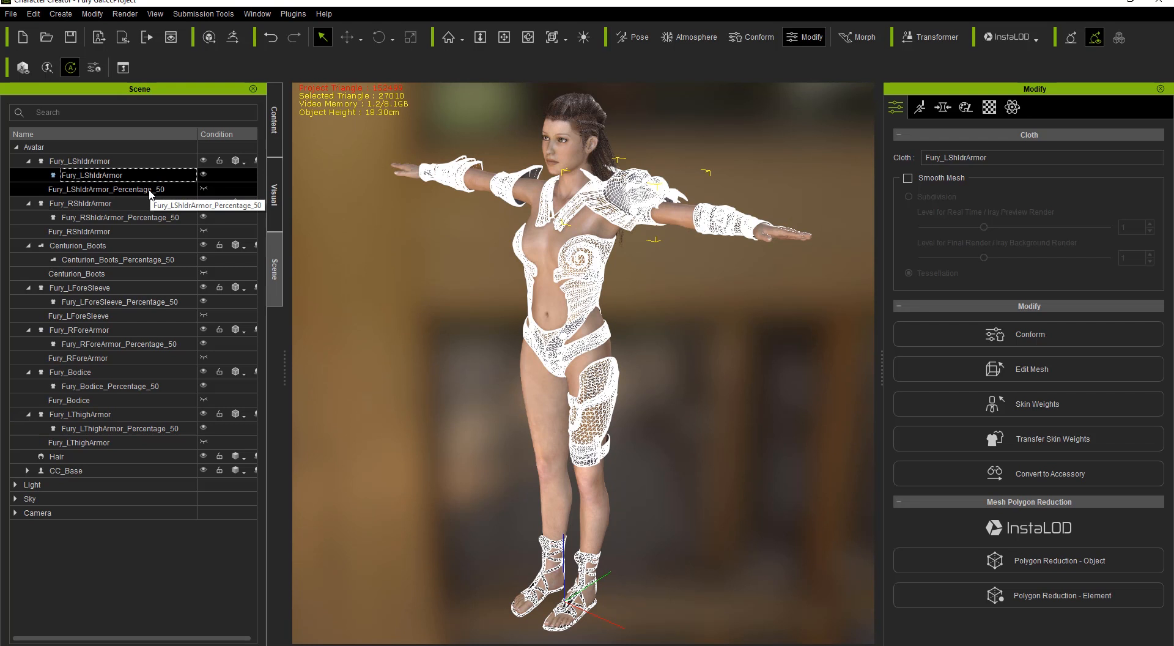
{"action": "left_click", "coordinate": [182, 190]}
{"action": "left_click", "coordinate": [205, 189]}
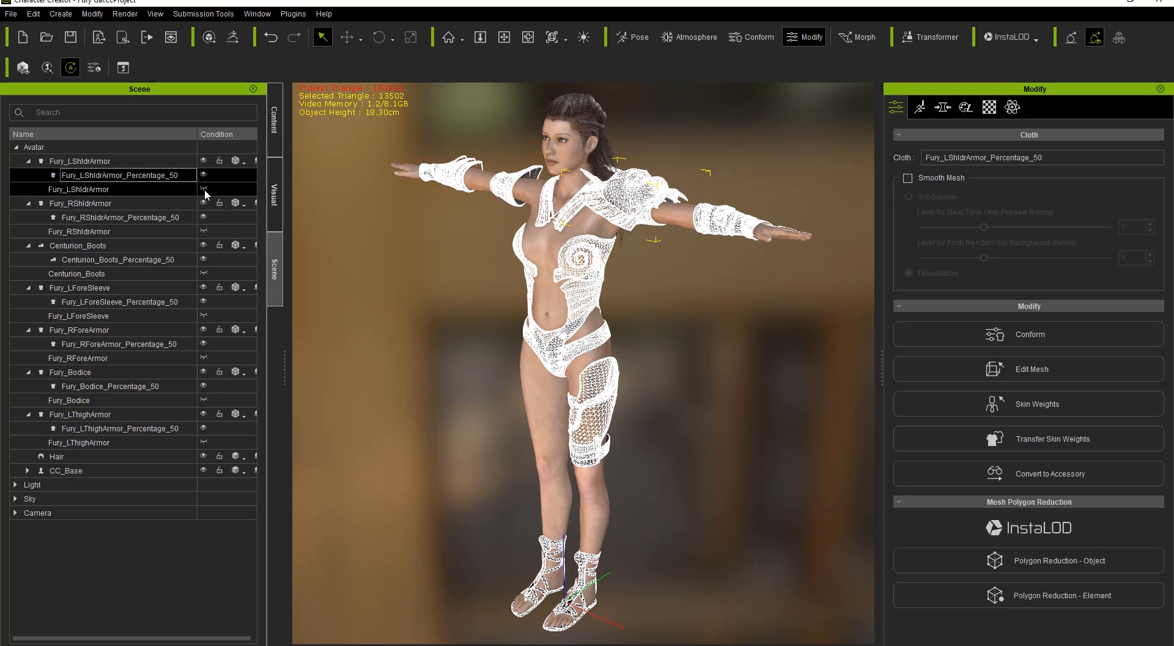
- Delete the hidden original meshes of all seven clothing items, keeping only their 50 percent versions
{"action": "left_click", "coordinate": [144, 190]}
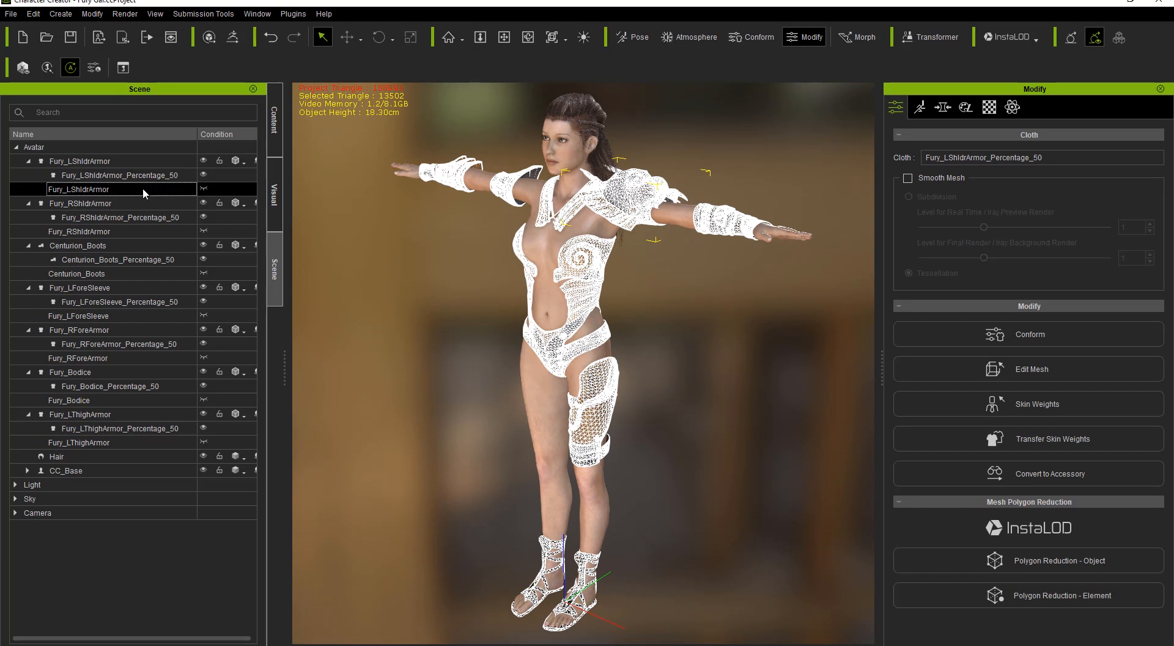
{"action": "left_click", "coordinate": [141, 231], "text": "ctrl"}
{"action": "left_click", "coordinate": [148, 272], "text": "ctrl"}
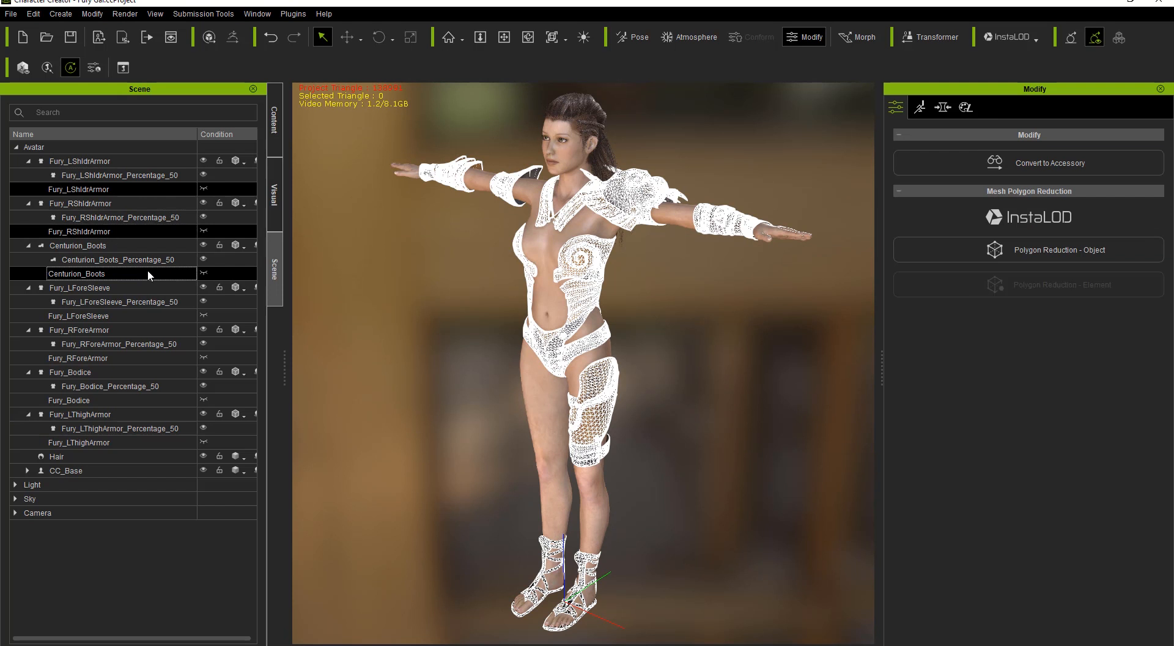
{"action": "left_click", "coordinate": [149, 313], "text": "ctrl"}
{"action": "left_click", "coordinate": [156, 356], "text": "ctrl"}
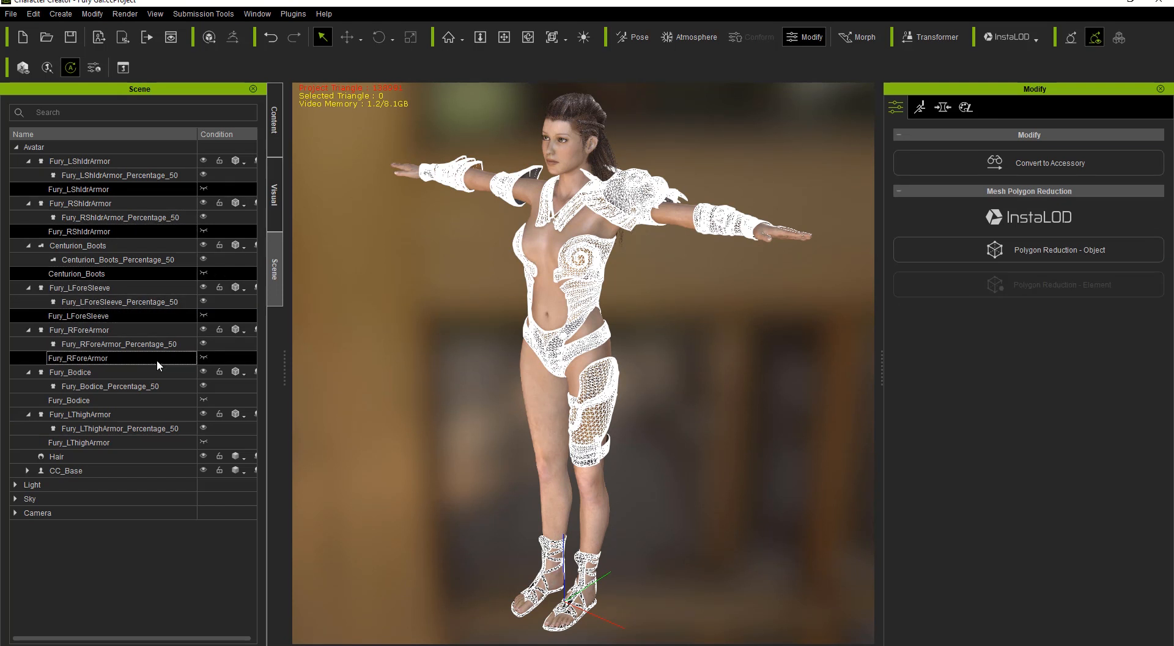
{"action": "left_click", "coordinate": [162, 399], "text": "ctrl"}
{"action": "left_click", "coordinate": [162, 441], "text": "ctrl"}
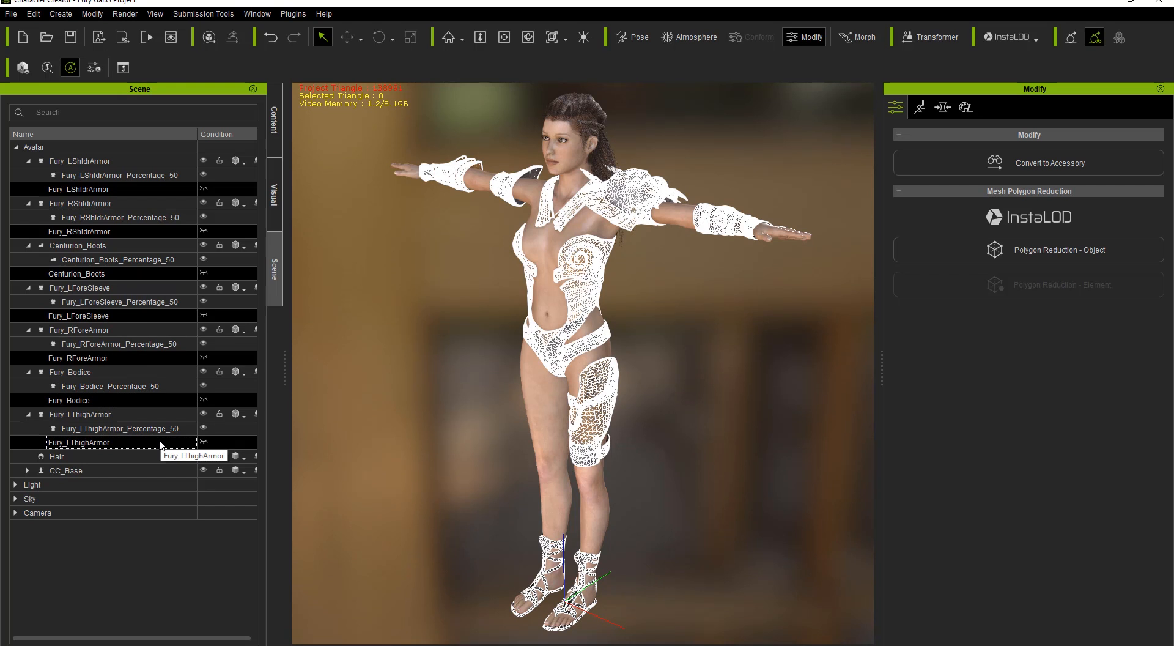
{"action": "key", "text": "Delete"}
- Examine the material lists of the reduced Fury_RShldrArmor and Fury_Bodice
{"action": "left_click", "coordinate": [127, 174]}
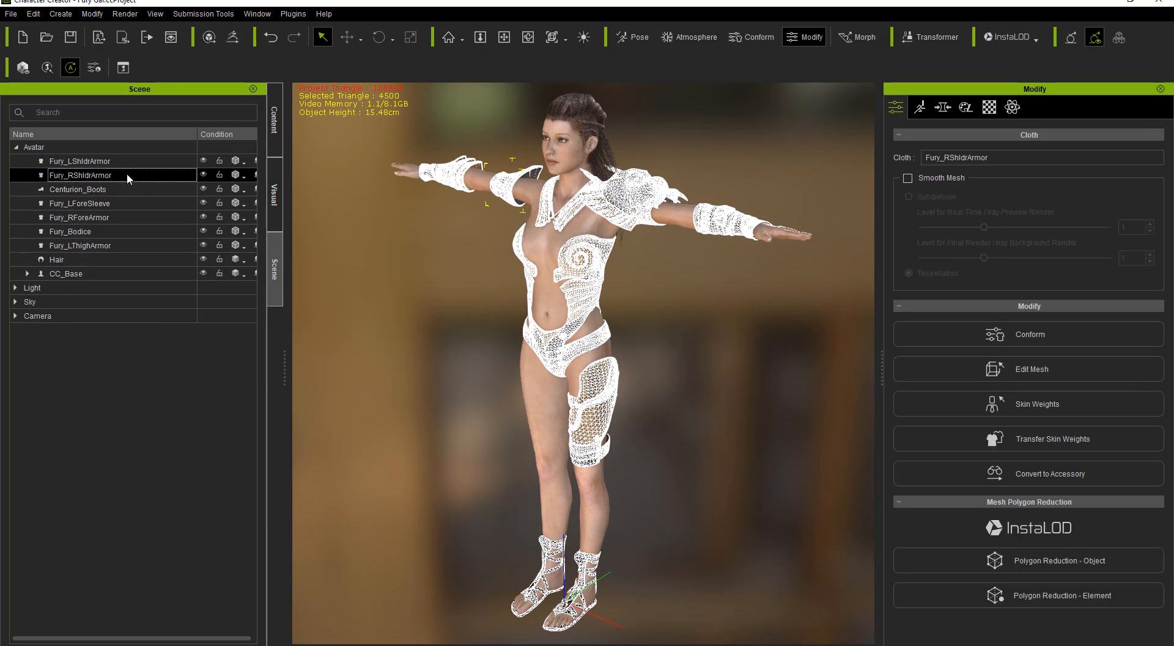
{"action": "left_click", "coordinate": [989, 108]}
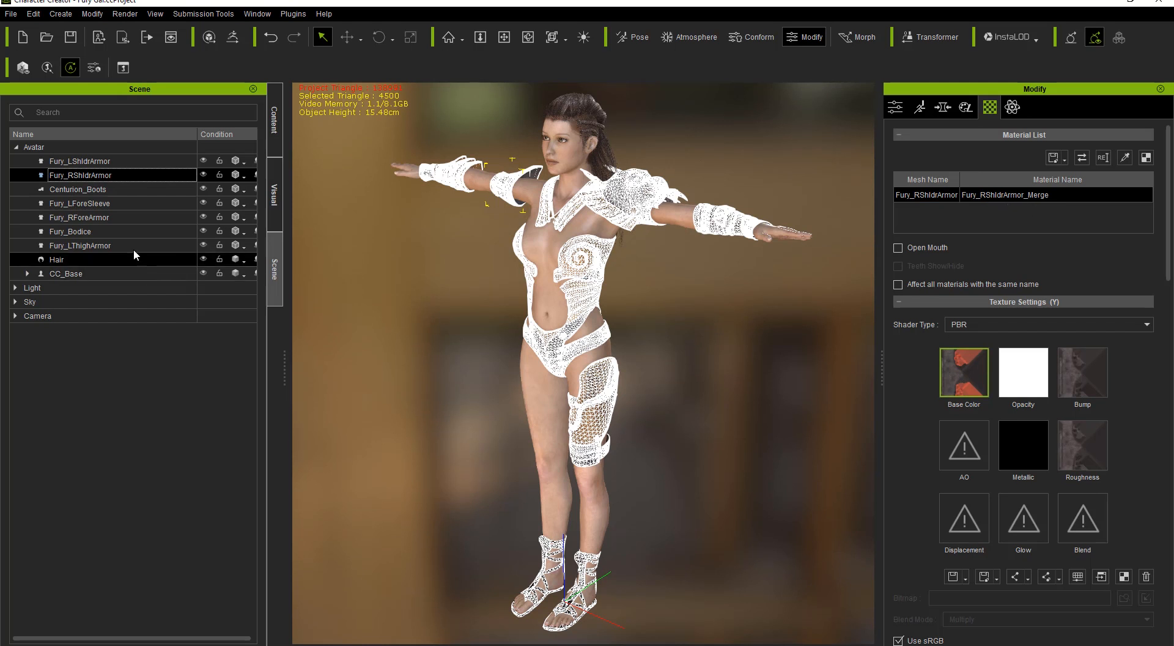
{"action": "left_click", "coordinate": [119, 231]}
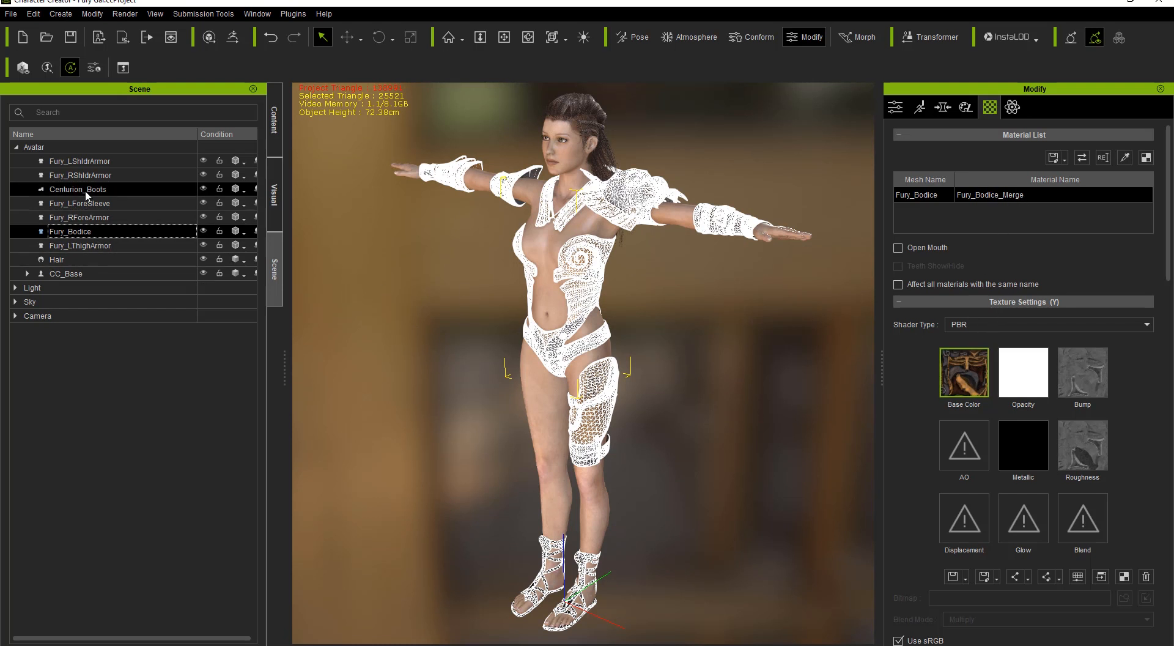
- Set the display mode of all seven clothing items back to Normal and inspect the textured result
{"action": "left_click", "coordinate": [93, 161]}
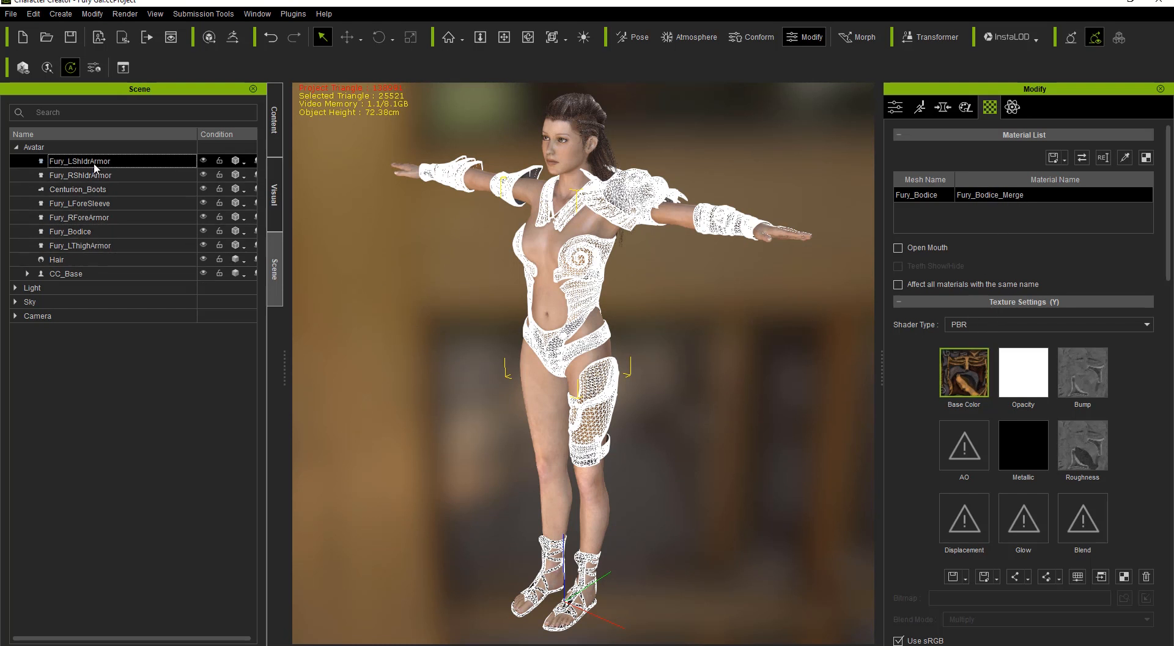
{"action": "left_click", "coordinate": [101, 245], "text": "ctrl"}
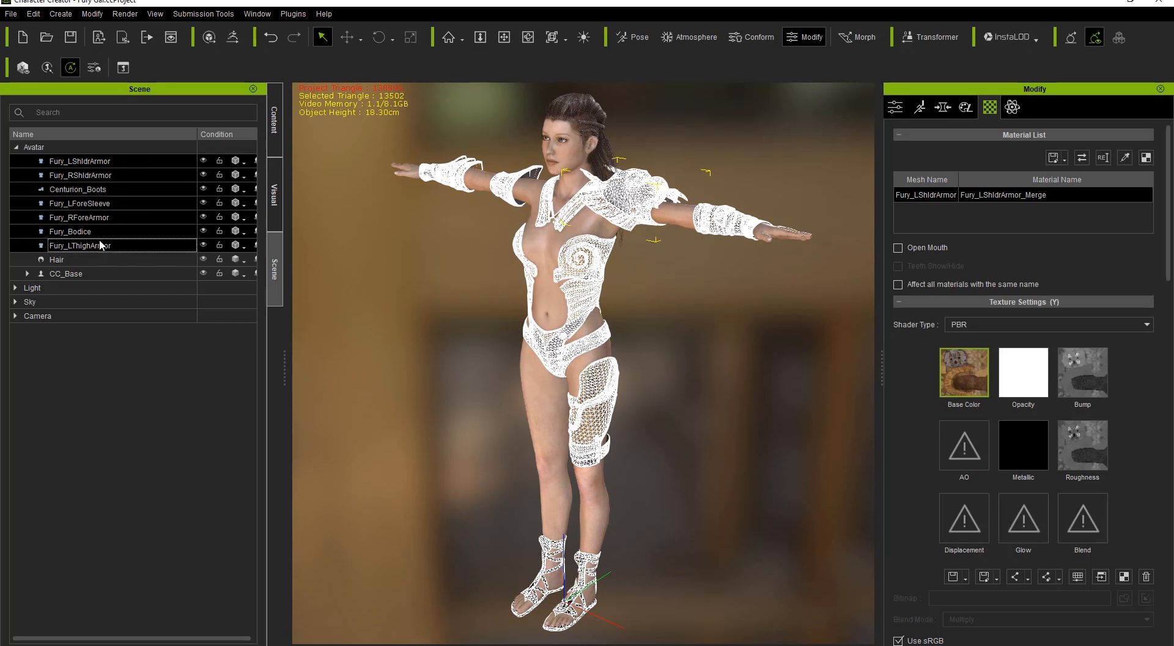
{"action": "left_click", "coordinate": [245, 164]}
{"action": "left_click", "coordinate": [264, 178]}
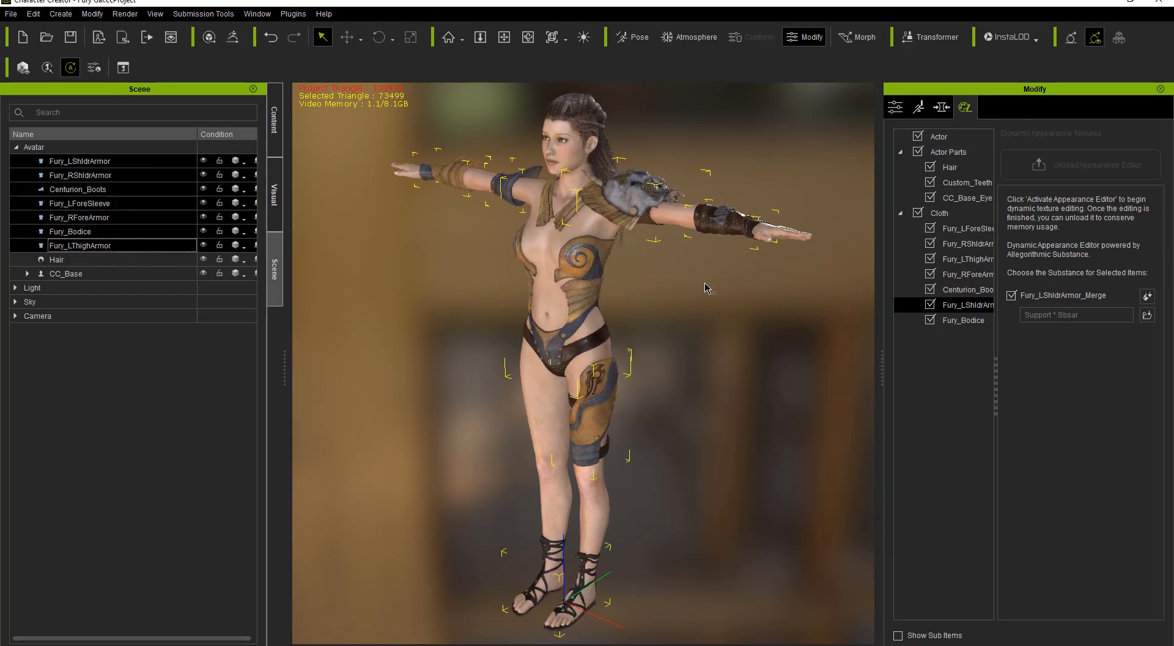
{"action": "scroll", "coordinate": [593, 330], "scroll_direction": "up", "scroll_amount": 3}
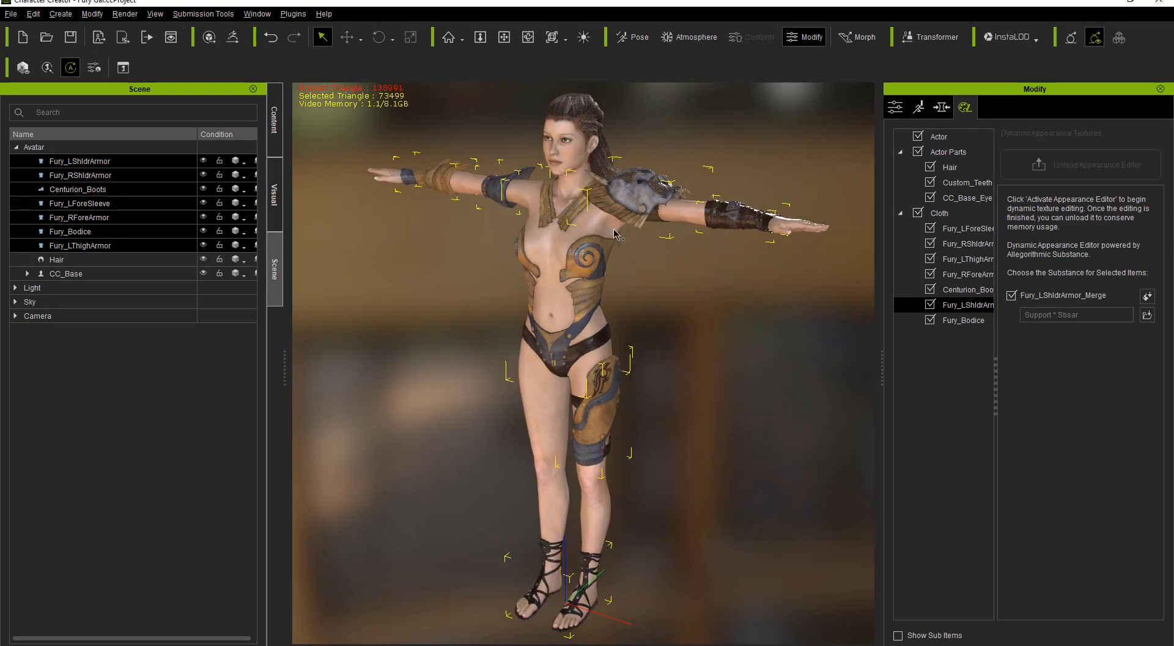
- Examine the texture maps and link options of the four CC_Base_Eye materials, from Std_Eye_R to Std_Cornea_L
{"action": "scroll", "coordinate": [616, 345], "scroll_direction": "up", "scroll_amount": 5}
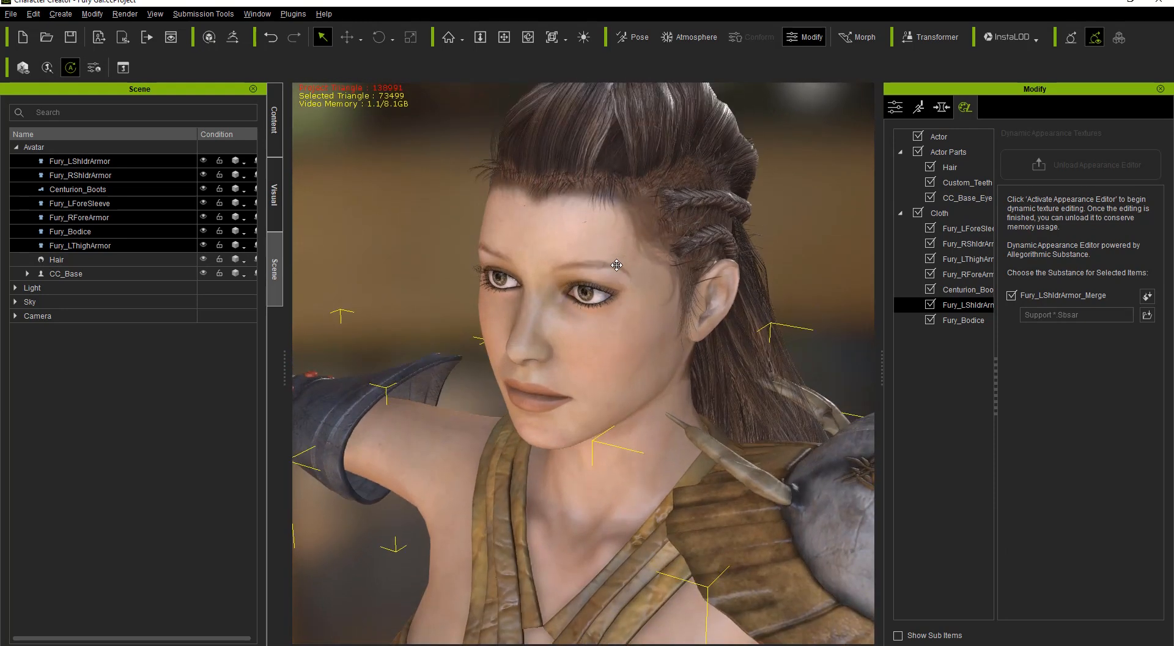
{"action": "left_click", "coordinate": [598, 319]}
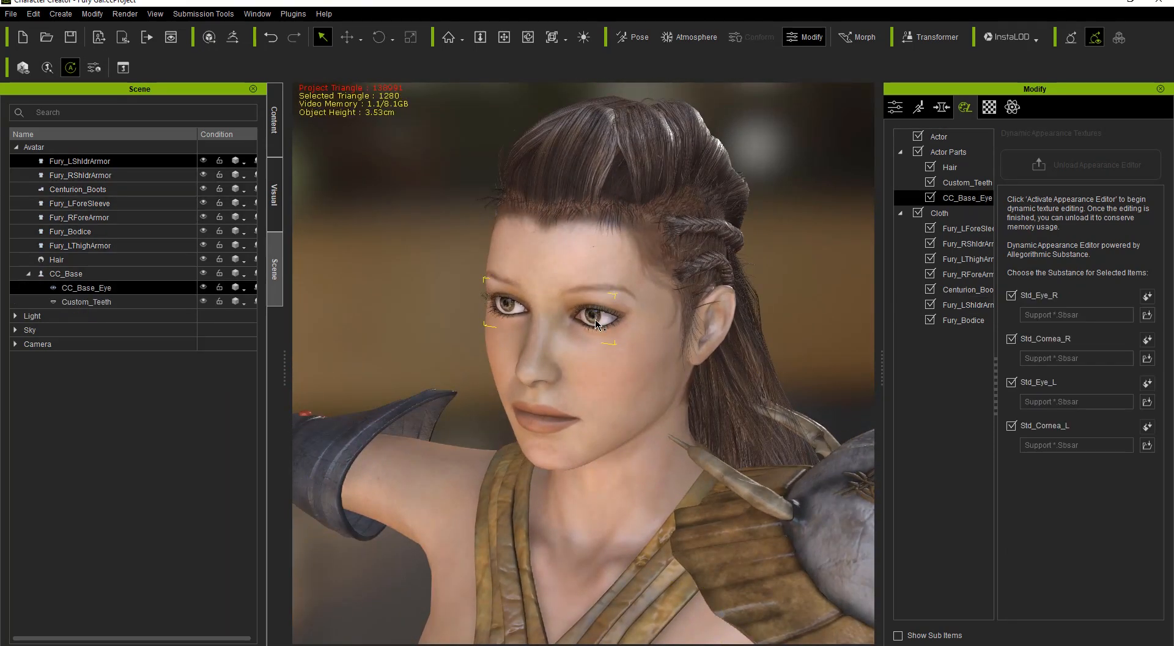
{"action": "left_click", "coordinate": [990, 108]}
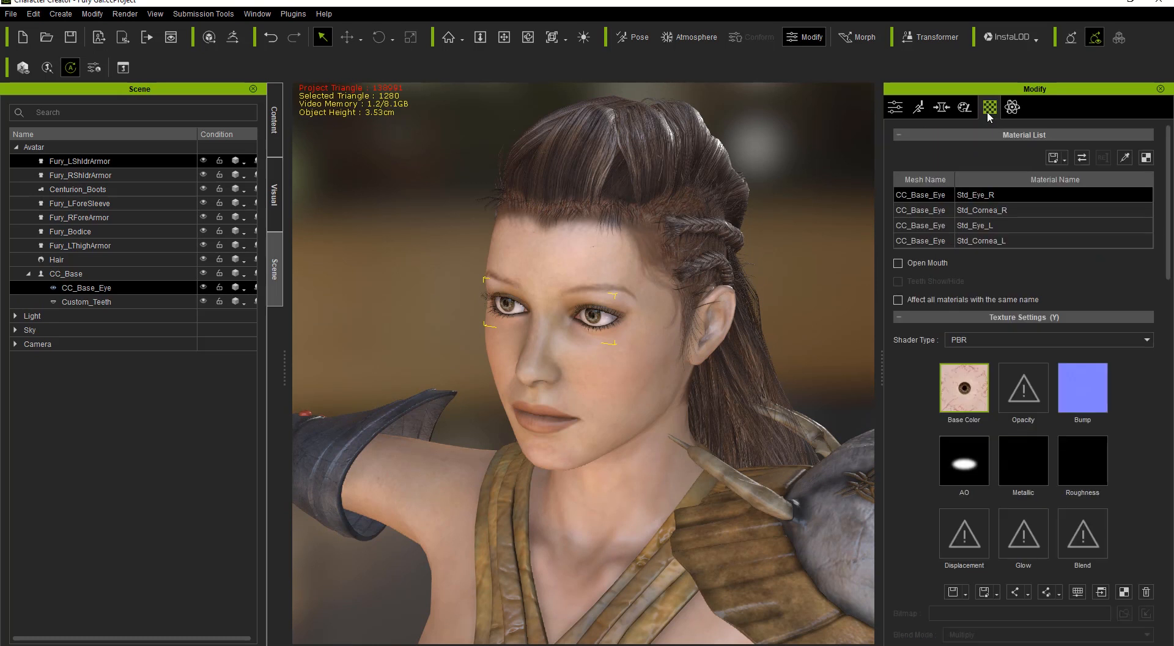
{"action": "left_click", "coordinate": [974, 210]}
{"action": "left_click", "coordinate": [975, 226]}
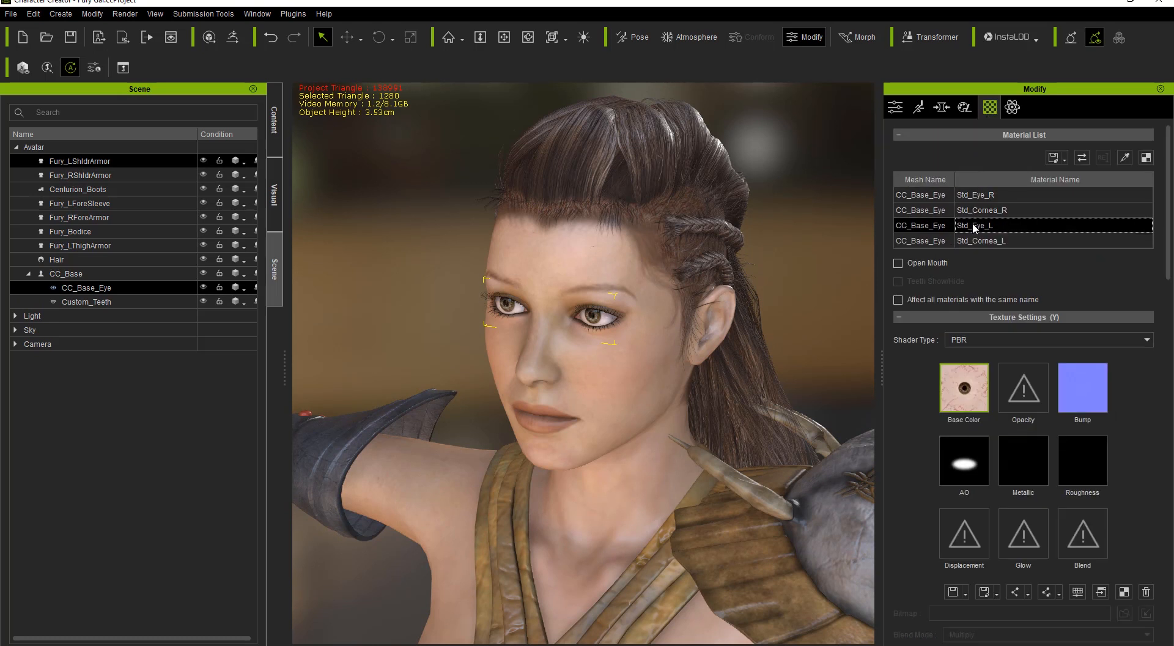
{"action": "left_click", "coordinate": [975, 241]}
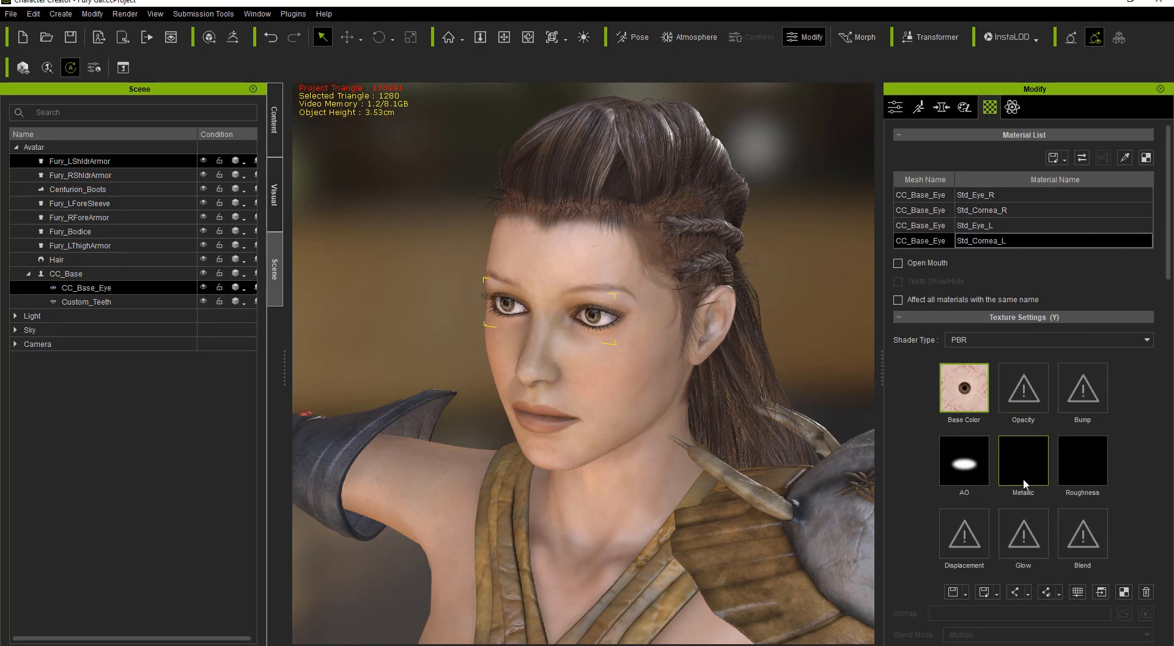
{"action": "left_click", "coordinate": [939, 195]}
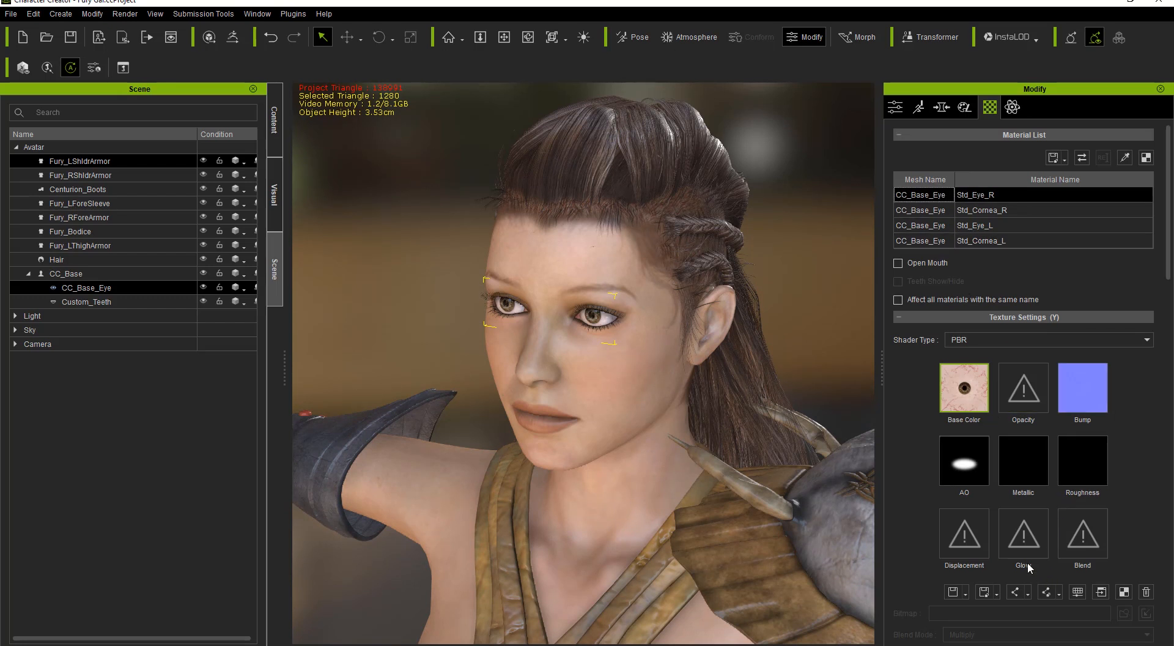
{"action": "left_click", "coordinate": [1058, 594]}
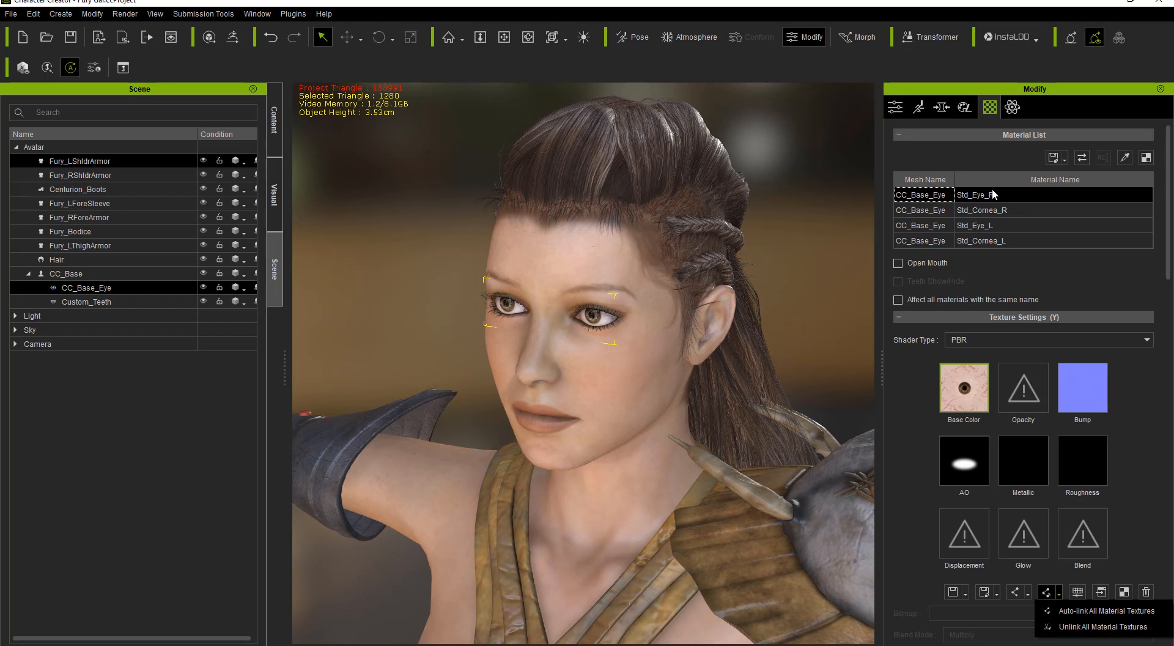
{"action": "left_click", "coordinate": [1128, 420]}
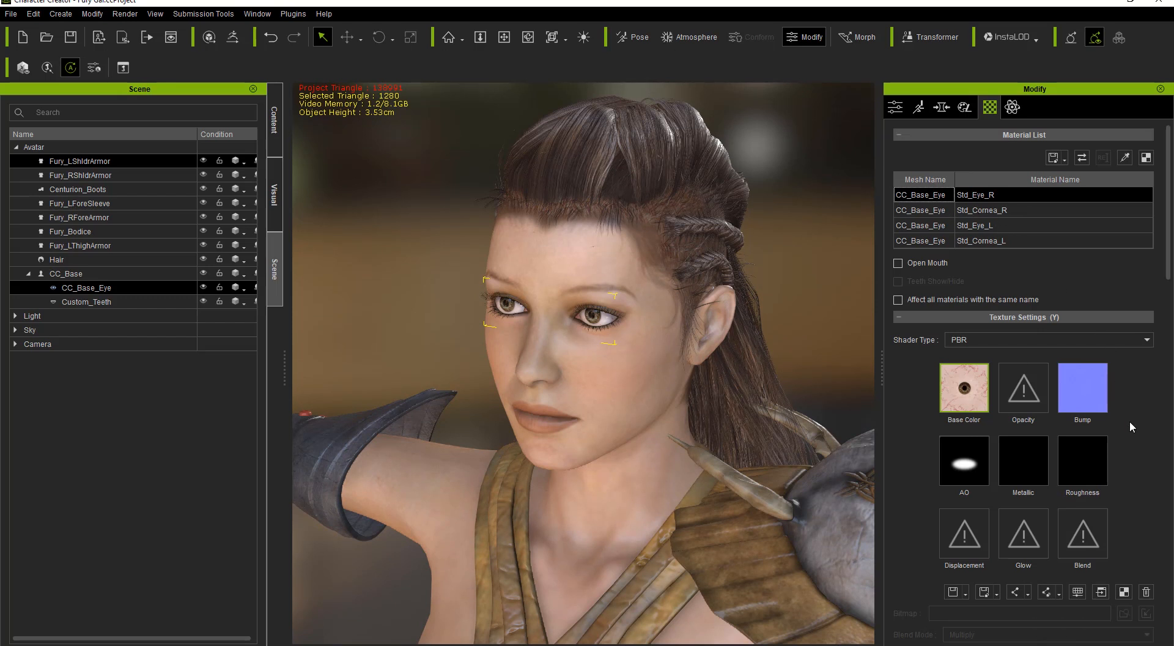
{"action": "left_click", "coordinate": [979, 211]}
{"action": "left_click", "coordinate": [983, 225]}
{"action": "left_click", "coordinate": [988, 242]}
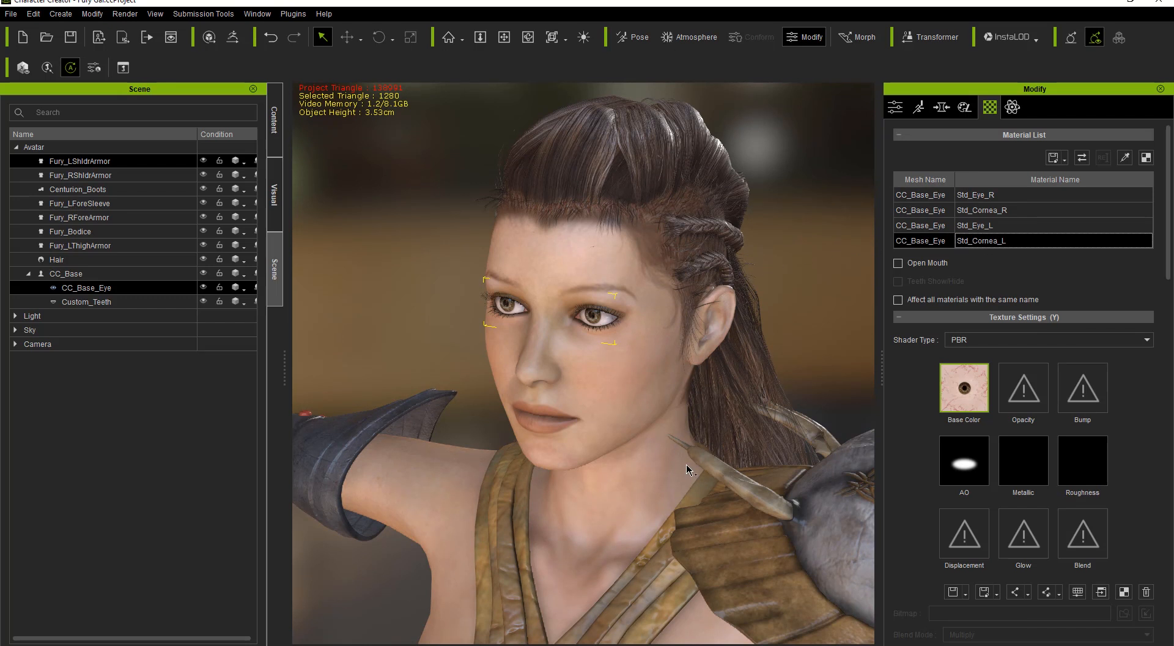
- Apply the Gesture M1 pose from the Checking Pose motion folder to the avatar
{"action": "middle_click_drag", "start_coordinate": [672, 317], "coordinate": [660, 219]}
{"action": "scroll", "coordinate": [661, 220], "scroll_direction": "down", "scroll_amount": 10}
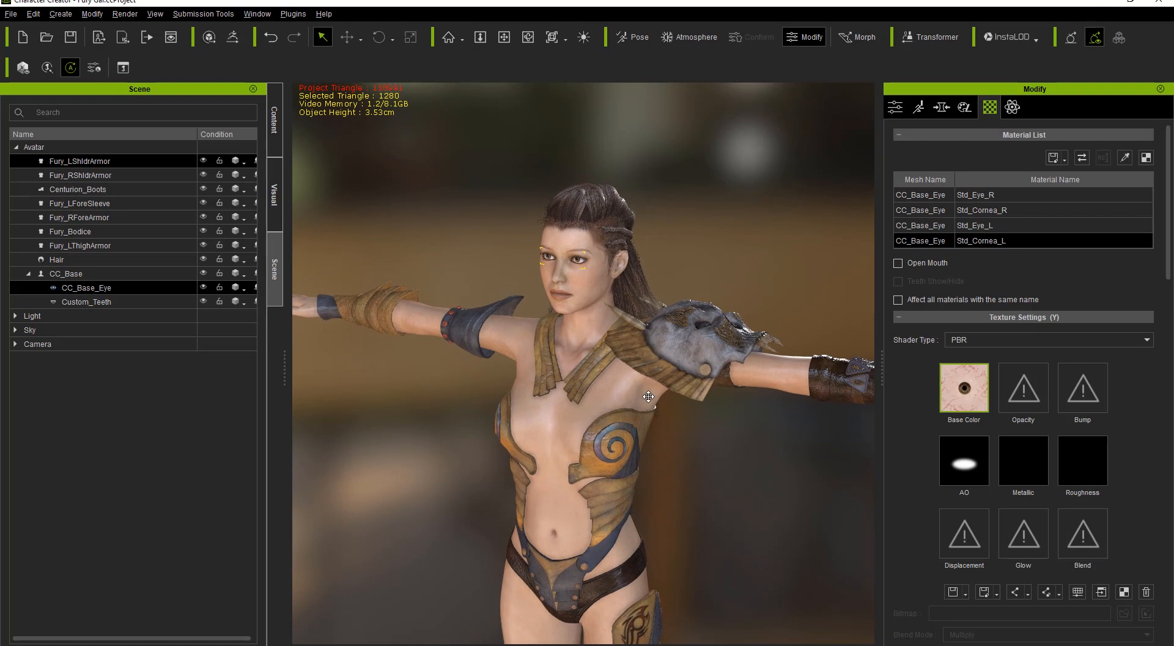
{"action": "right_click_drag", "start_coordinate": [674, 307], "coordinate": [578, 360]}
{"action": "middle_click_drag", "start_coordinate": [579, 360], "coordinate": [580, 328]}
{"action": "right_click_drag", "start_coordinate": [580, 329], "coordinate": [743, 290]}
{"action": "mouse_move", "coordinate": [563, 275]}
{"action": "right_mouse_down"}
{"action": "mouse_move", "coordinate": [671, 273]}
{"action": "mouse_move", "coordinate": [480, 272]}
{"action": "right_mouse_up"}
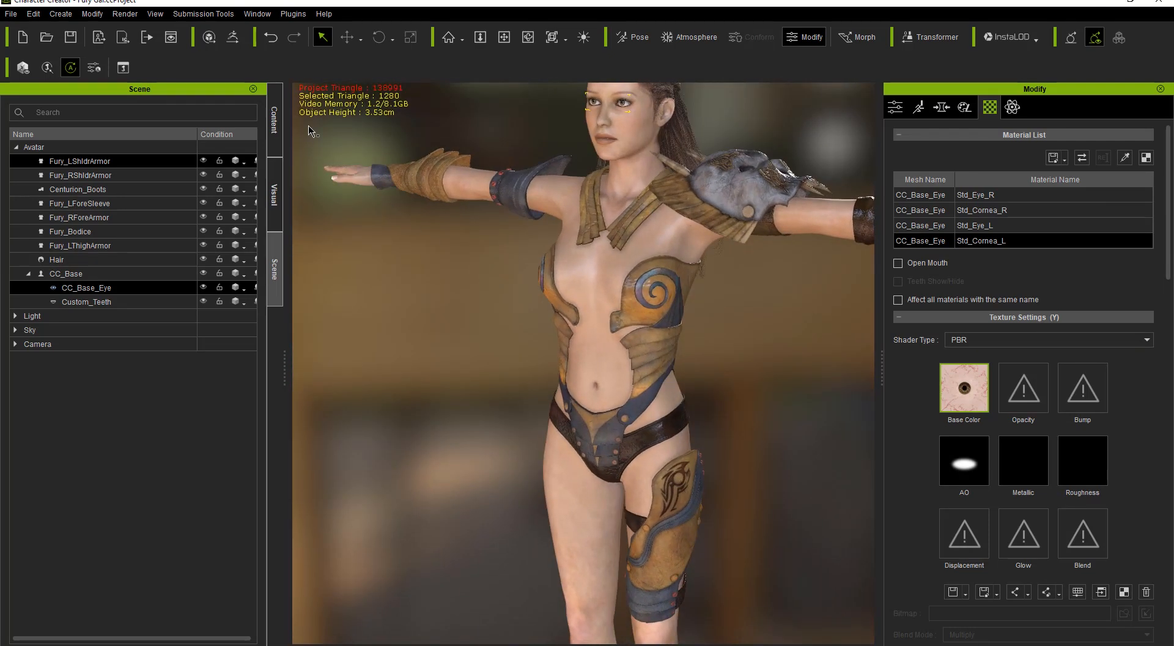
{"action": "left_click", "coordinate": [278, 122]}
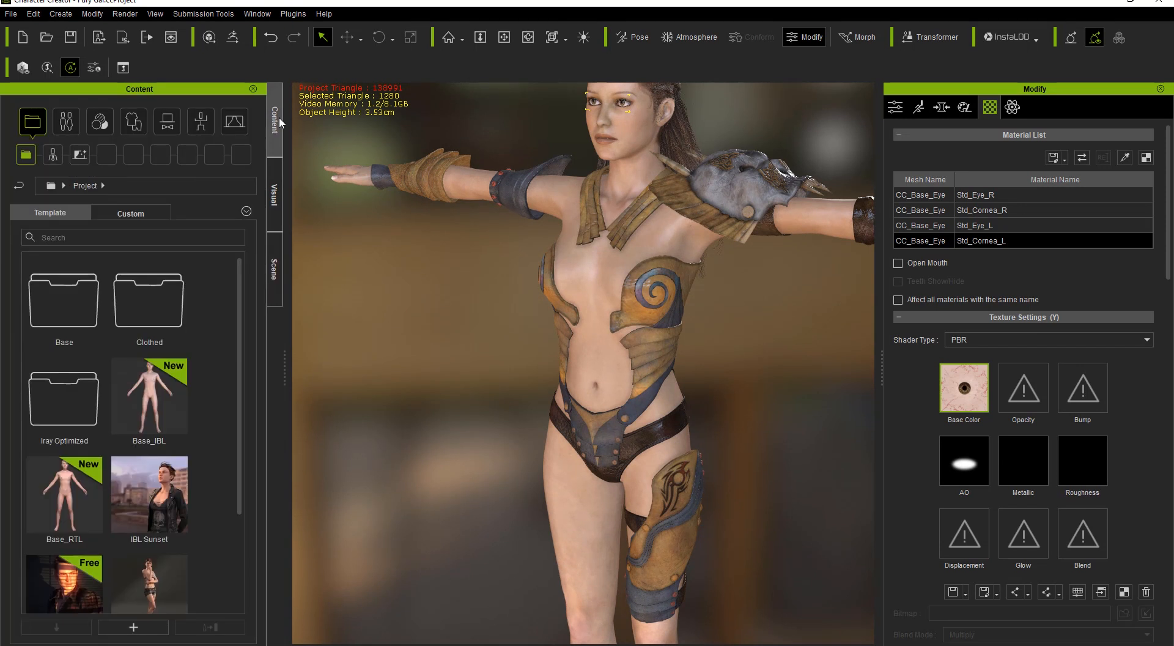
{"action": "left_click", "coordinate": [203, 124]}
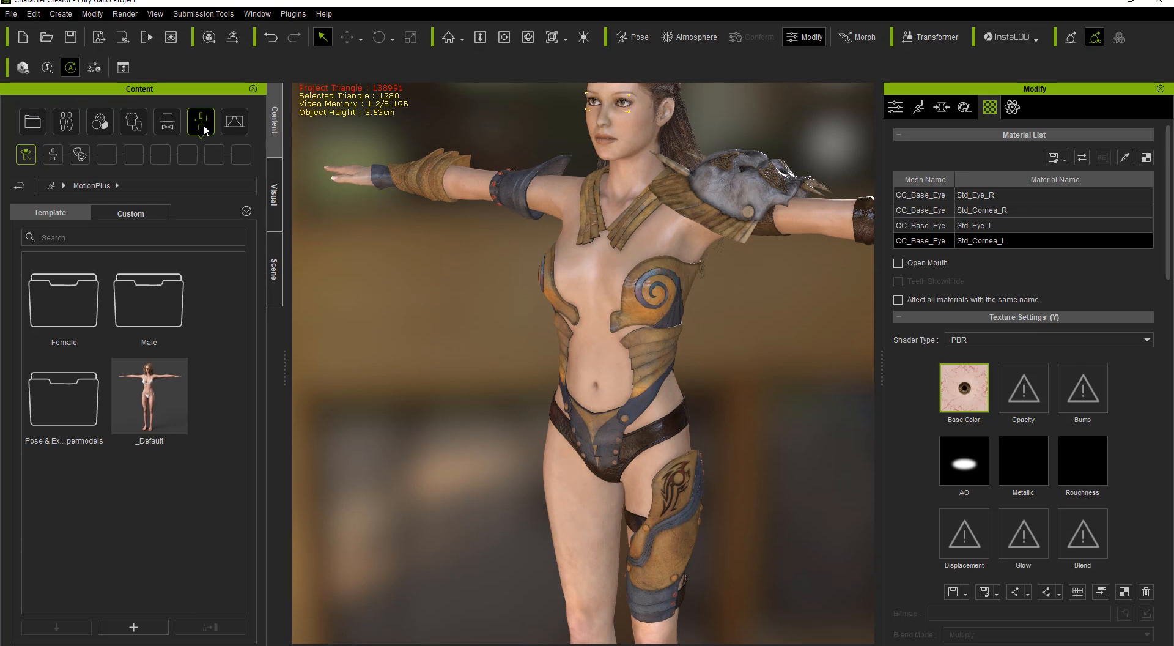
{"action": "double_click", "coordinate": [84, 318]}
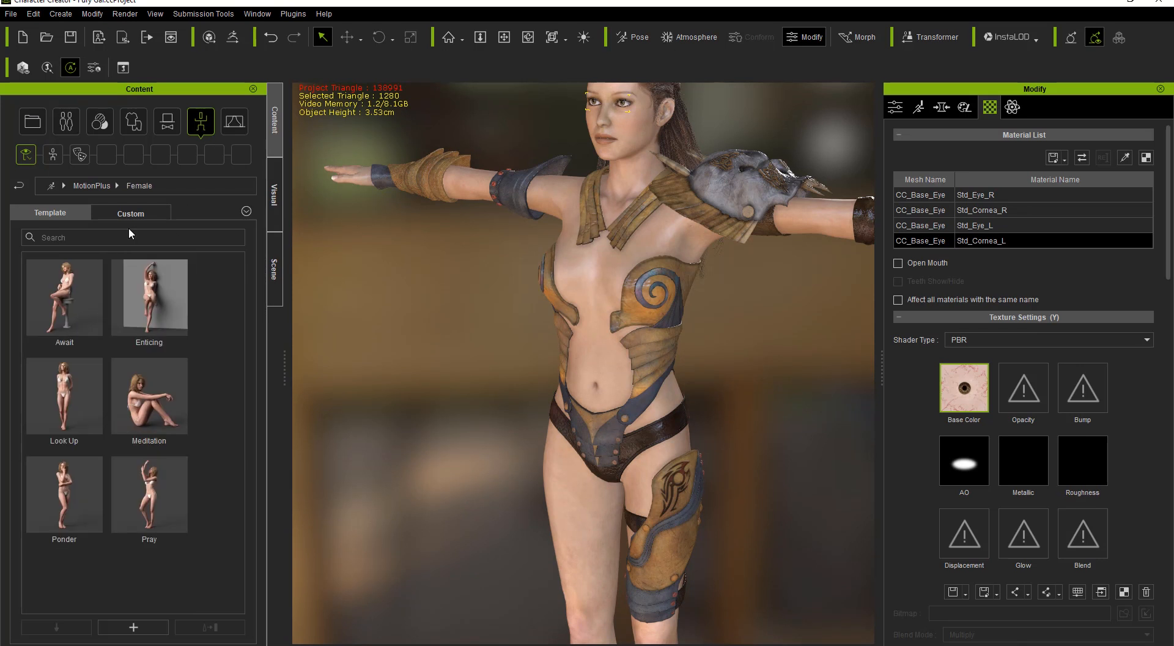
{"action": "left_click", "coordinate": [55, 154]}
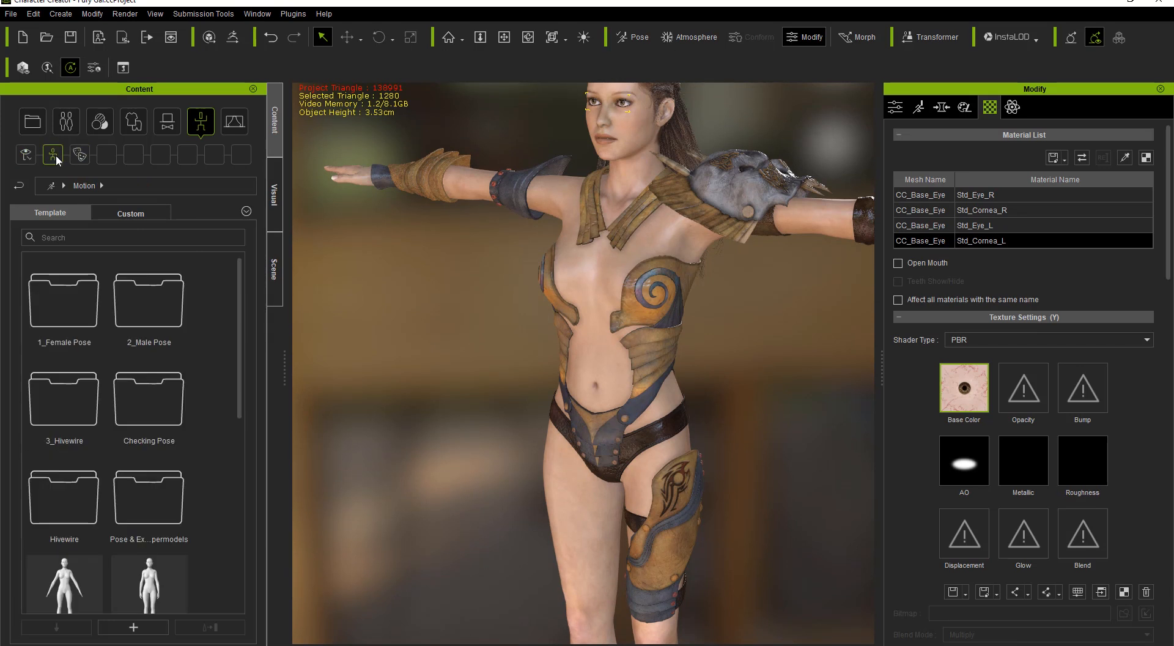
{"action": "double_click", "coordinate": [154, 418]}
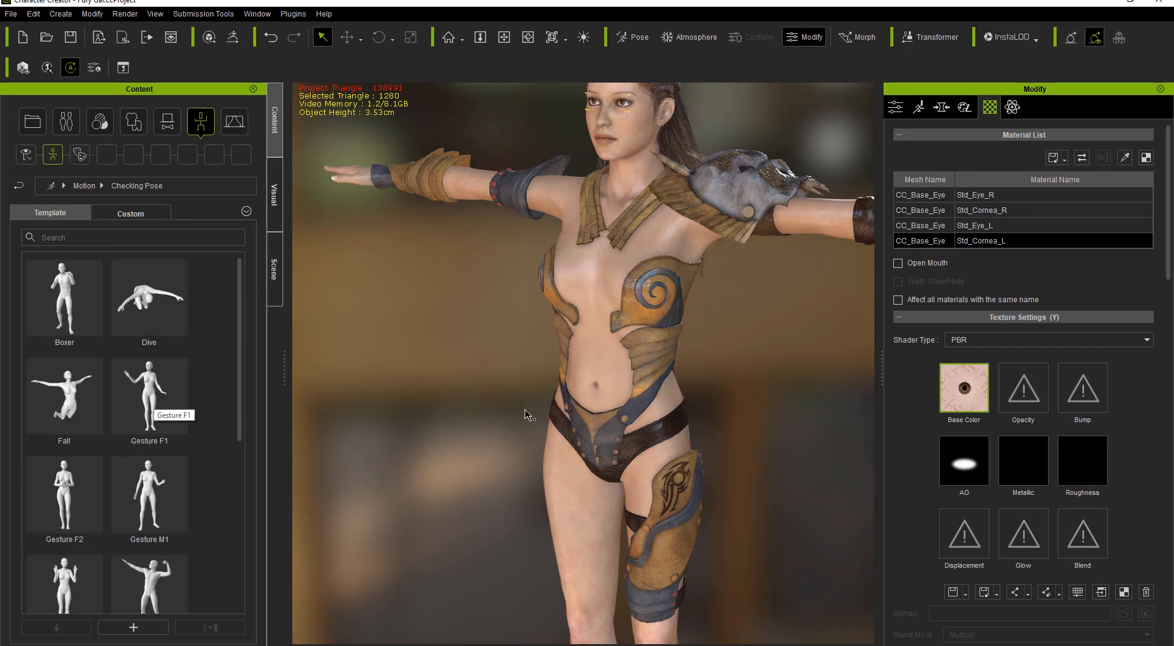
{"action": "right_click_drag", "start_coordinate": [794, 330], "coordinate": [741, 365]}
{"action": "middle_click_drag", "start_coordinate": [741, 365], "coordinate": [693, 348]}
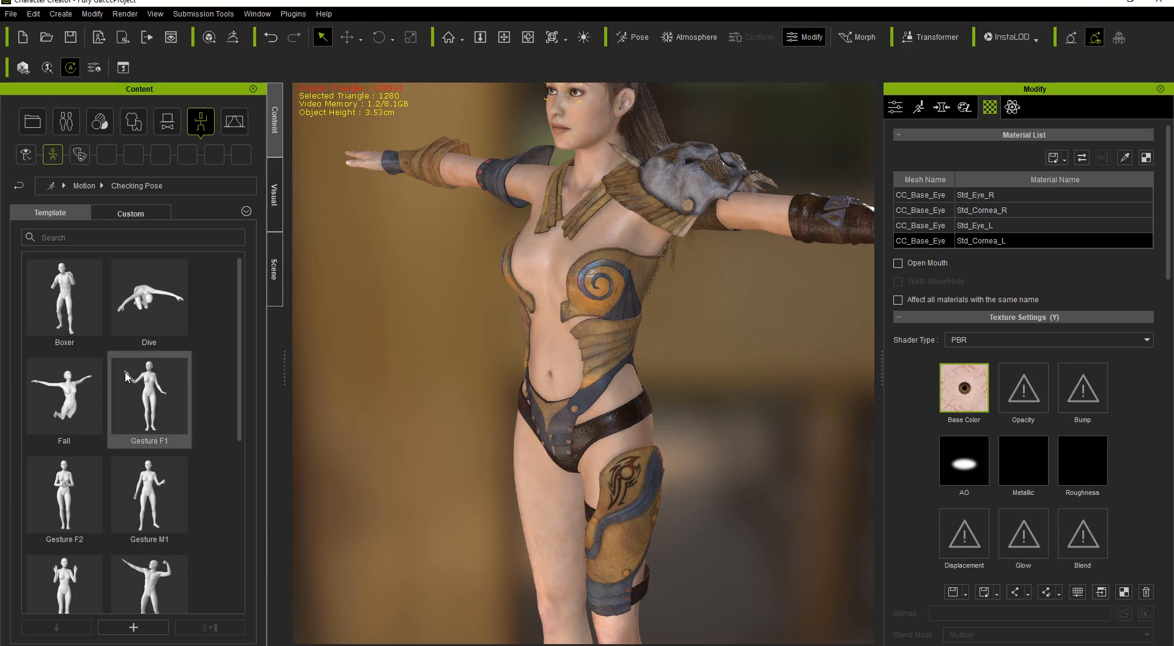
{"action": "double_click", "coordinate": [159, 509]}
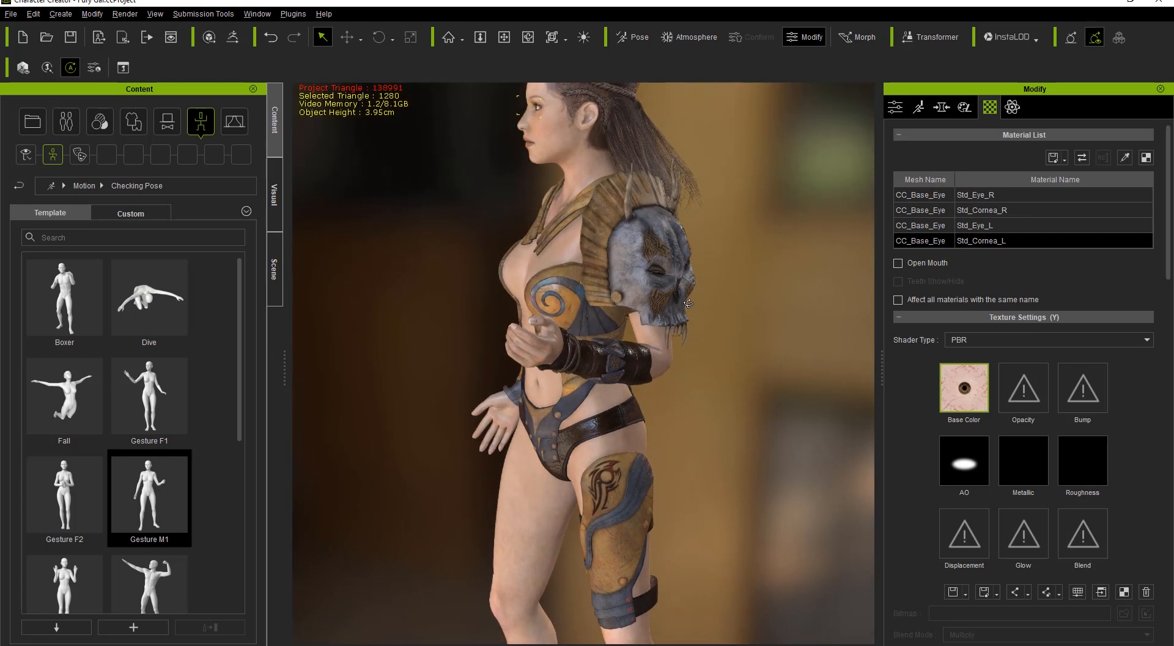
- Inspect the posed outfit up close and open the Fury_Bodice mesh for editing in Sculpt mode
{"action": "middle_click_drag", "start_coordinate": [689, 304], "coordinate": [811, 312]}
{"action": "middle_click_drag", "start_coordinate": [565, 425], "coordinate": [739, 433]}
{"action": "middle_click_drag", "start_coordinate": [588, 371], "coordinate": [688, 354]}
{"action": "middle_click_drag", "start_coordinate": [526, 244], "coordinate": [606, 239]}
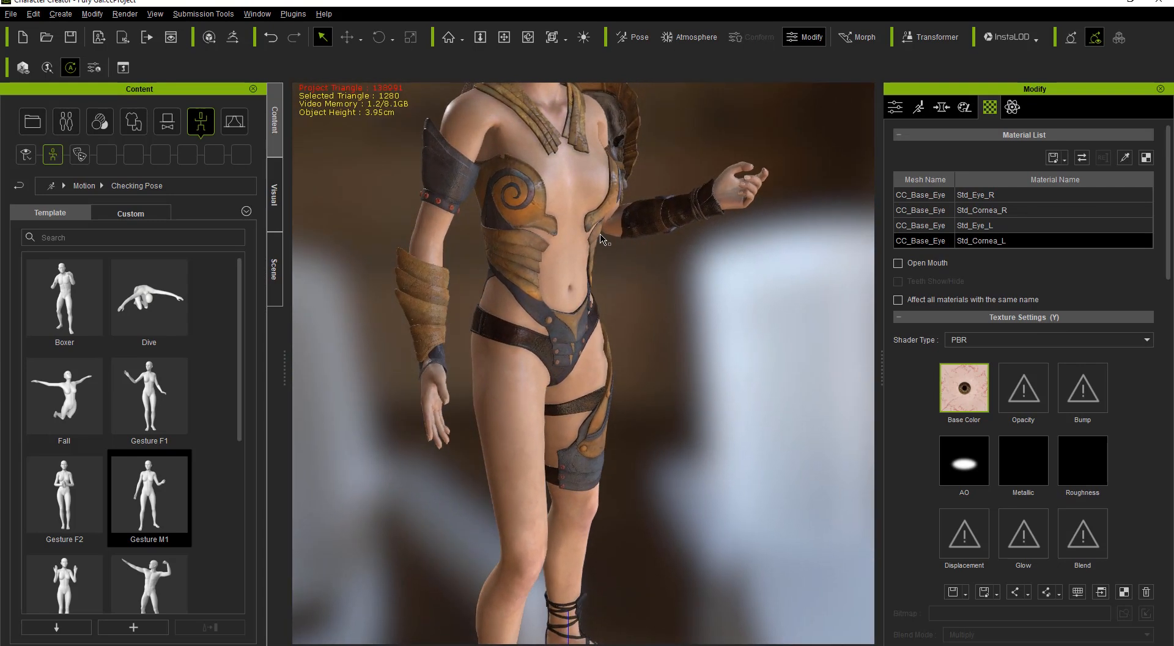
{"action": "middle_click_drag", "start_coordinate": [561, 201], "coordinate": [636, 323]}
{"action": "middle_click_drag", "start_coordinate": [603, 414], "coordinate": [607, 390]}
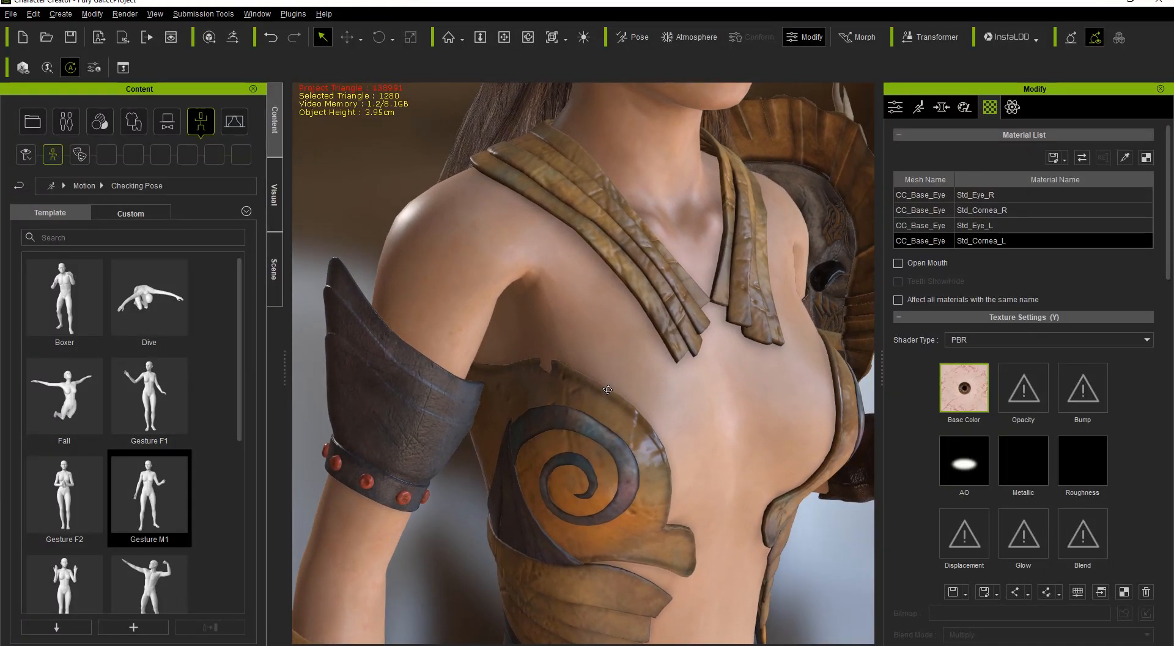
{"action": "left_click", "coordinate": [592, 451]}
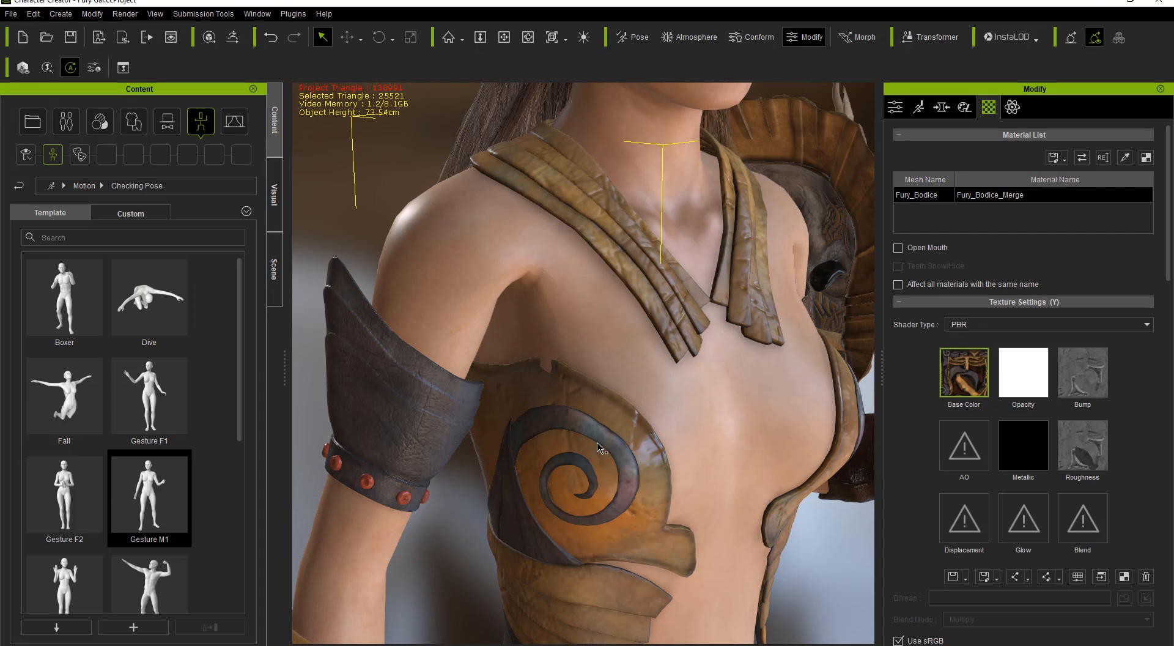
{"action": "left_click", "coordinate": [274, 269]}
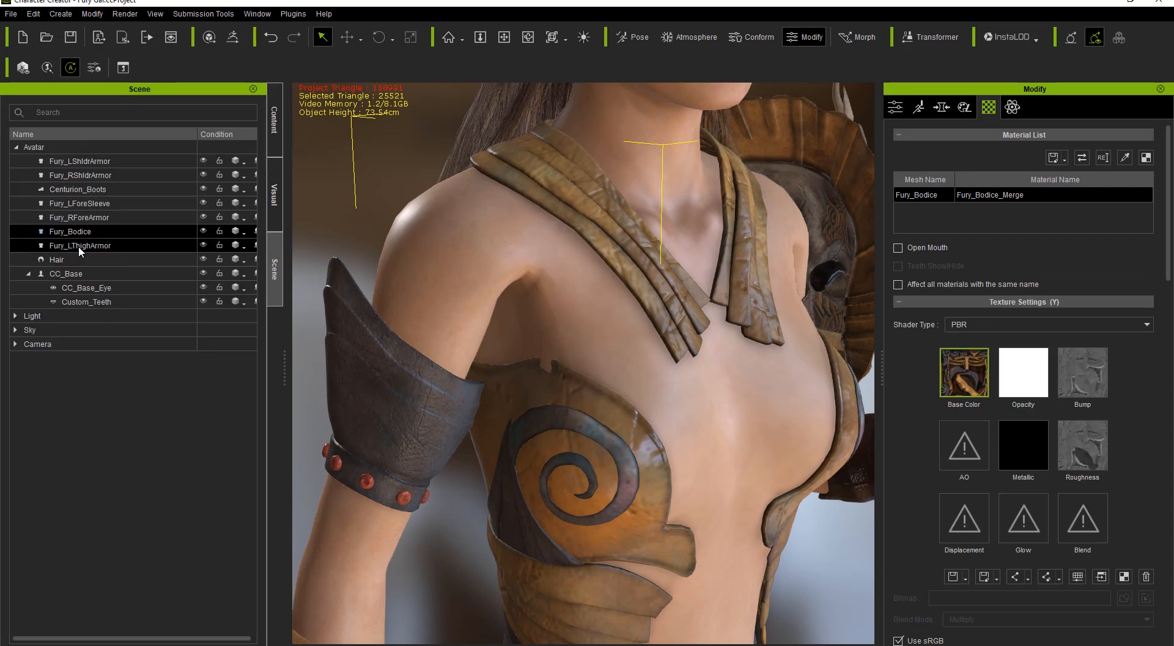
{"action": "left_click", "coordinate": [894, 108]}
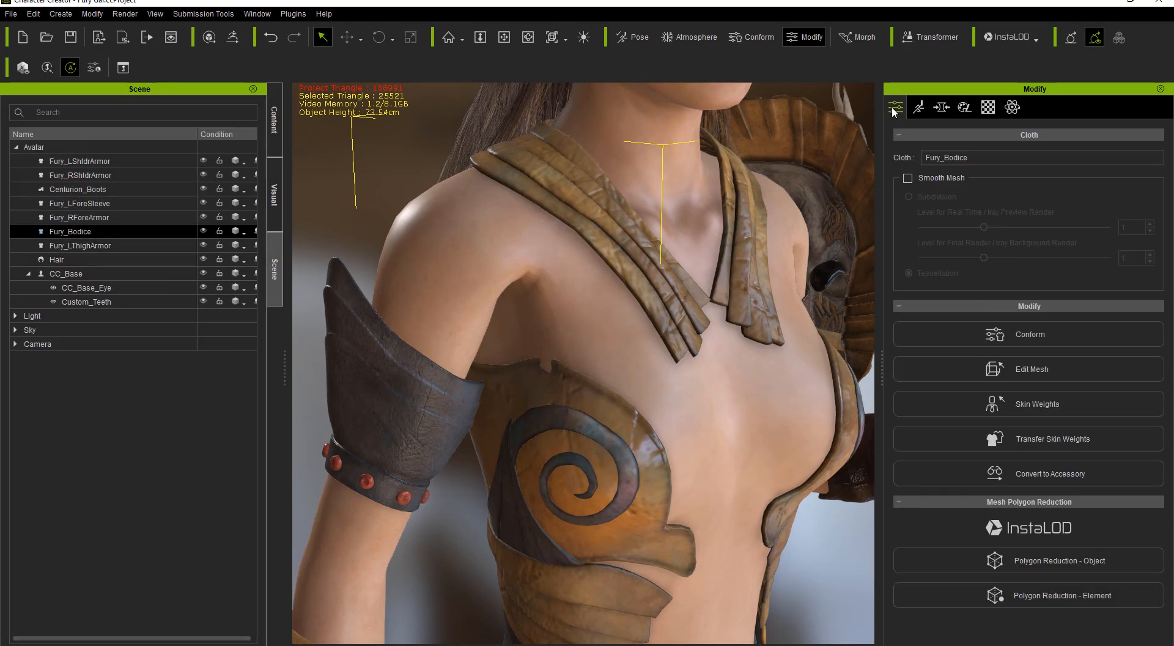
{"action": "left_click", "coordinate": [1056, 369]}
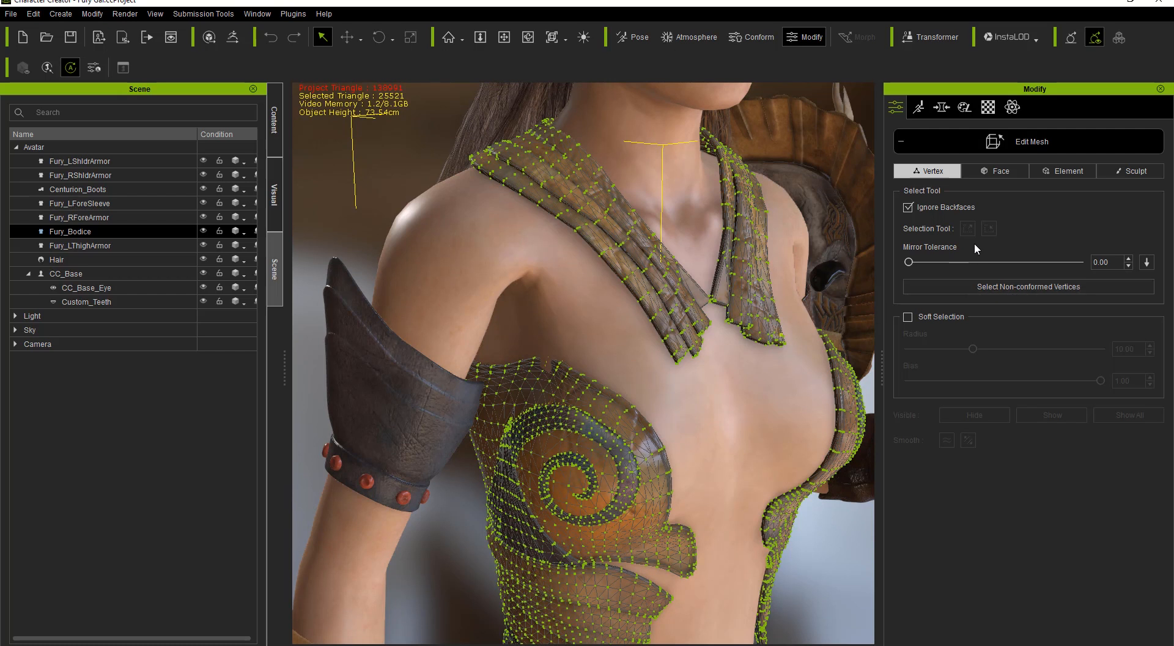
{"action": "left_click", "coordinate": [1143, 172]}
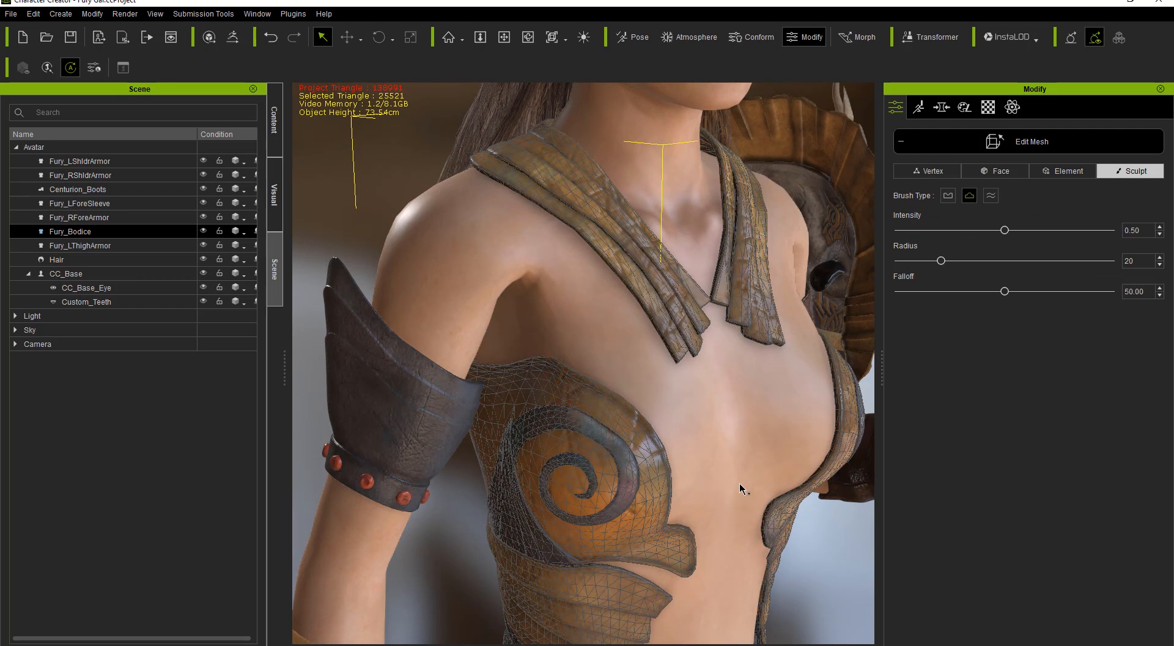
{"action": "right_click_drag", "start_coordinate": [741, 485], "coordinate": [493, 480]}
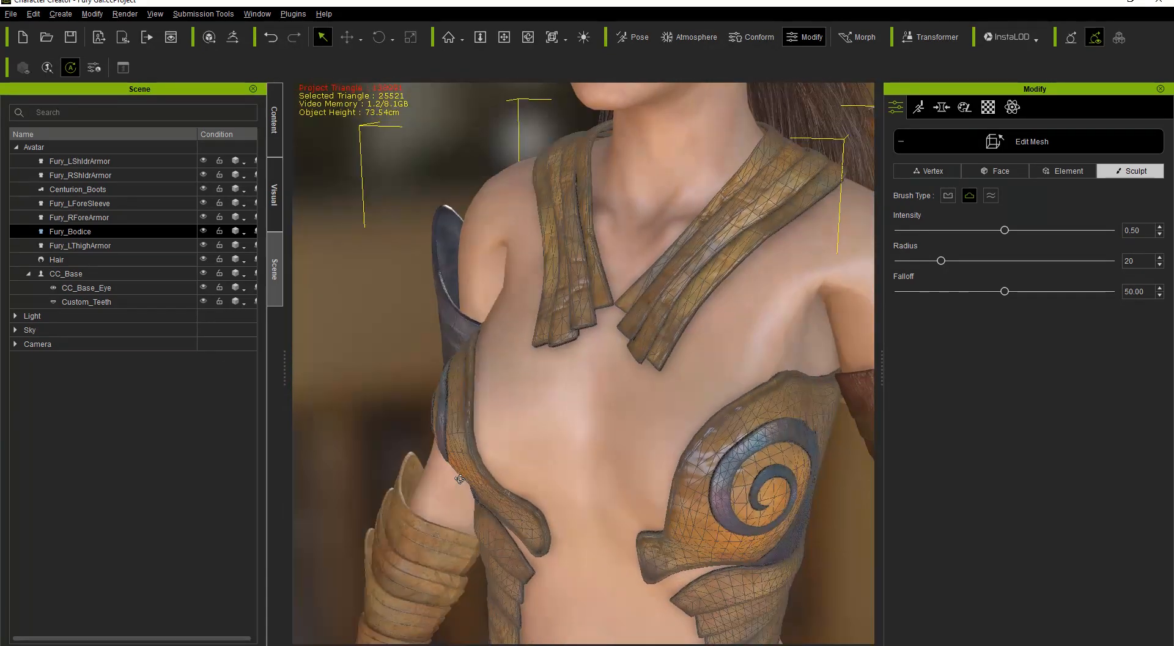
- Apply the Run pose from the Checking Pose folder to the avatar
{"action": "left_click", "coordinate": [272, 120]}
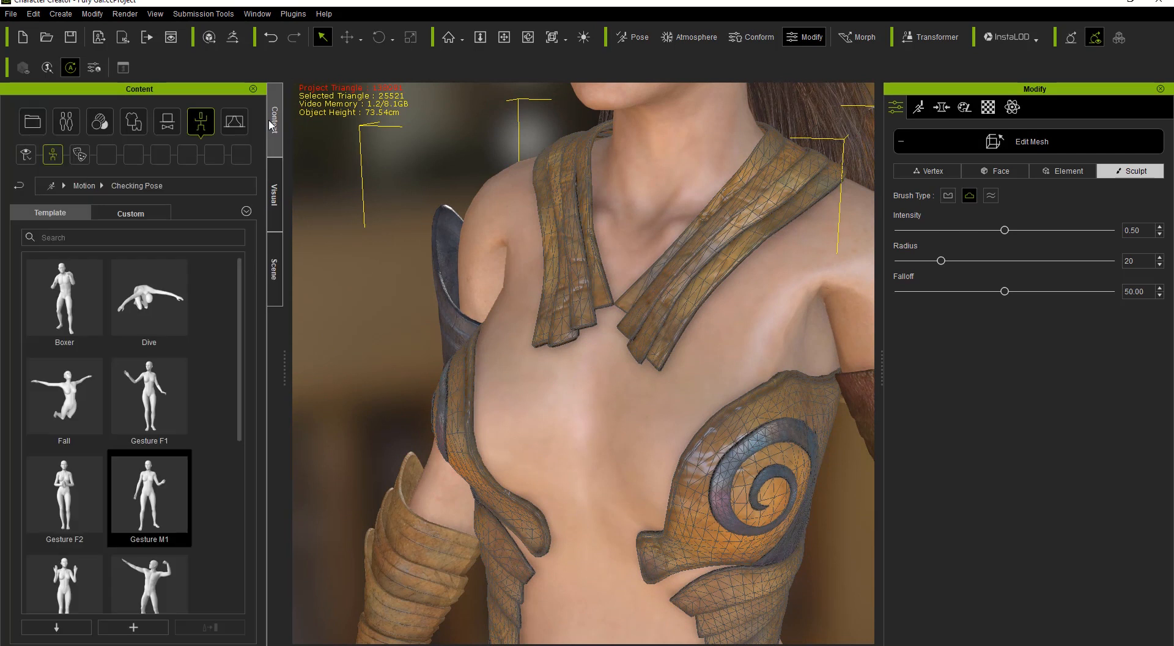
{"action": "left_click_drag", "start_coordinate": [239, 414], "coordinate": [232, 574]}
{"action": "double_click", "coordinate": [175, 486]}
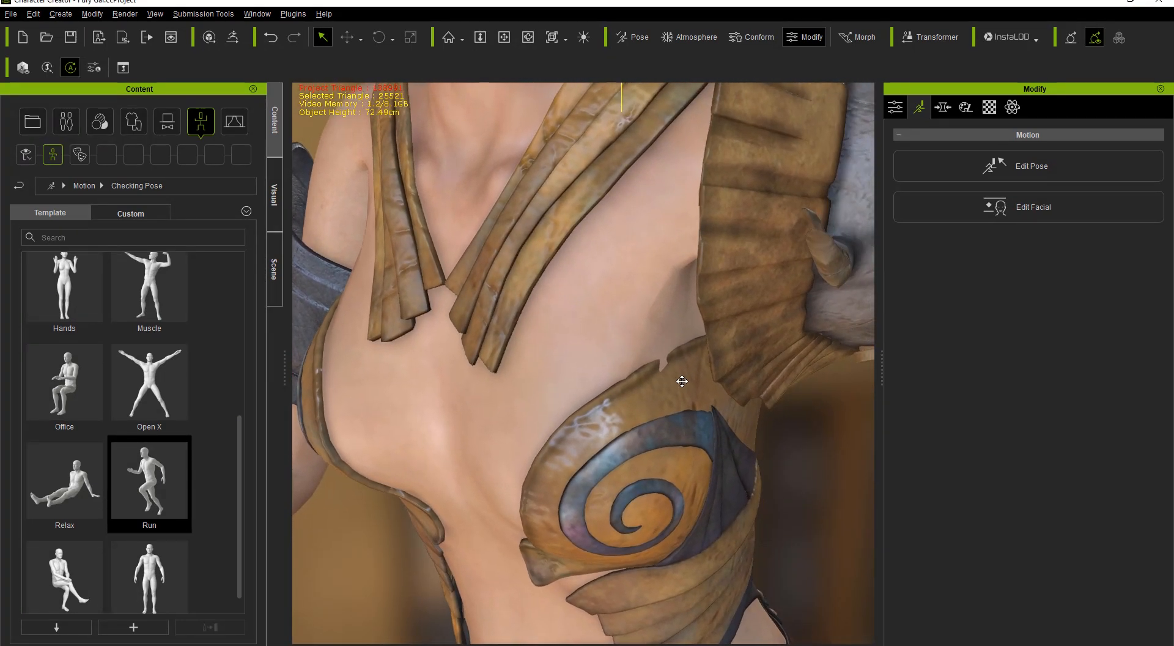
- Sculpt the Fury_Bodice mesh at the upper edge of the spiral chest plate, just below the skull shoulder armor
{"action": "left_click", "coordinate": [894, 107]}
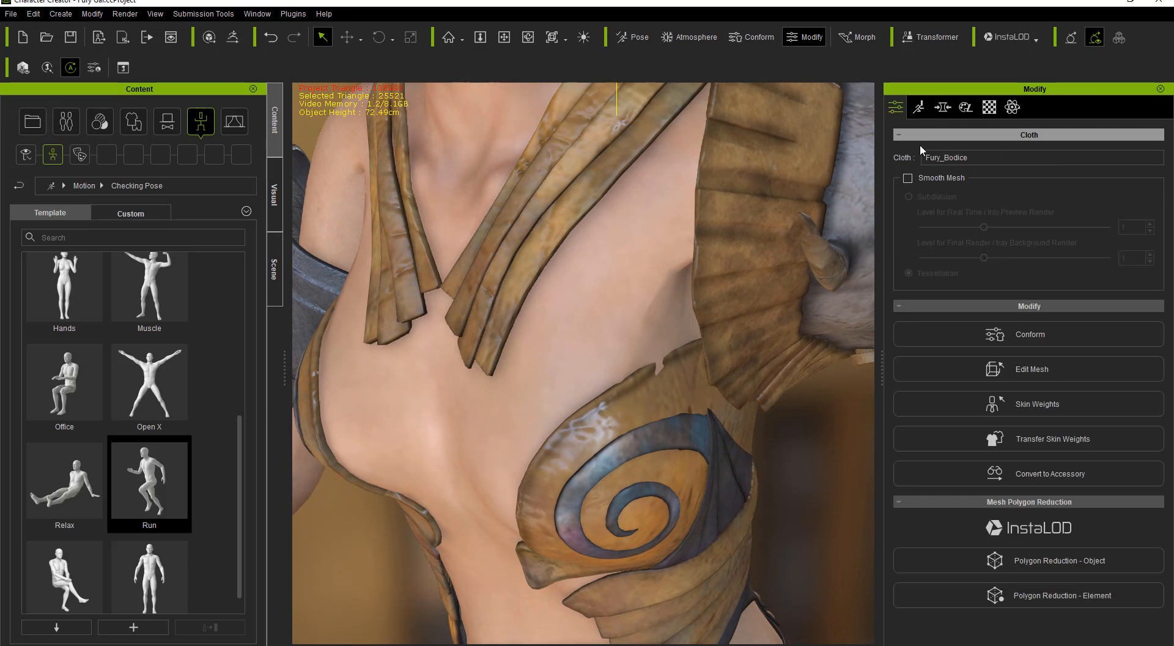
{"action": "left_click", "coordinate": [1071, 373]}
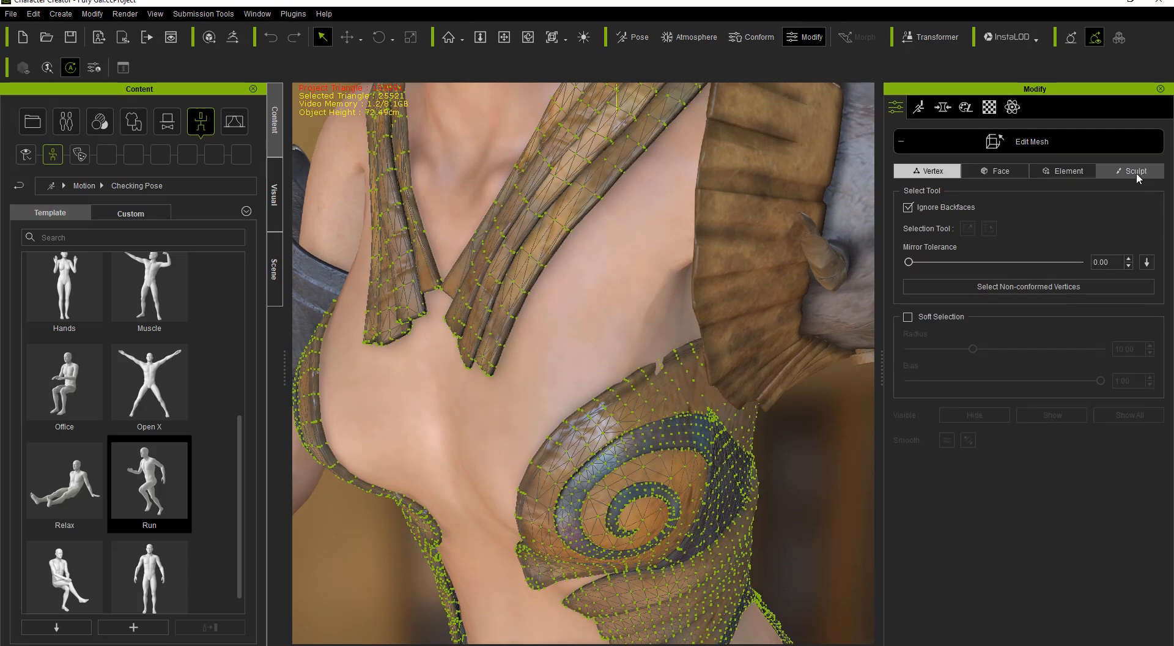
{"action": "left_click", "coordinate": [1122, 177]}
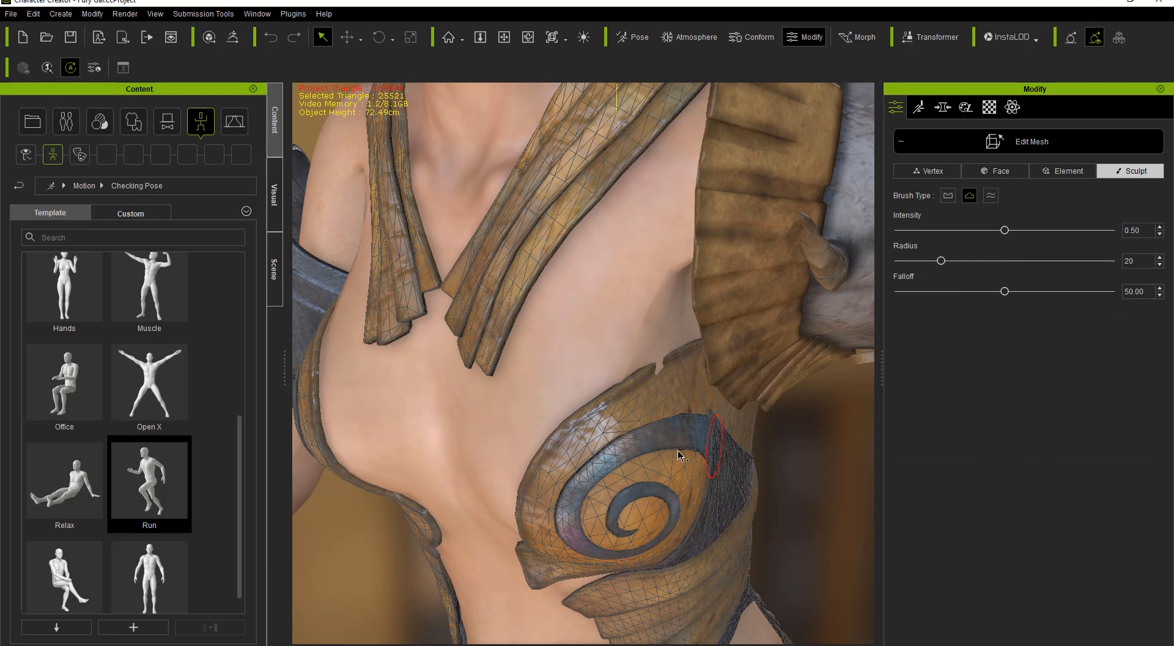
{"action": "left_click", "coordinate": [658, 373]}
{"action": "scroll", "coordinate": [655, 475], "scroll_direction": "down", "scroll_amount": 6}
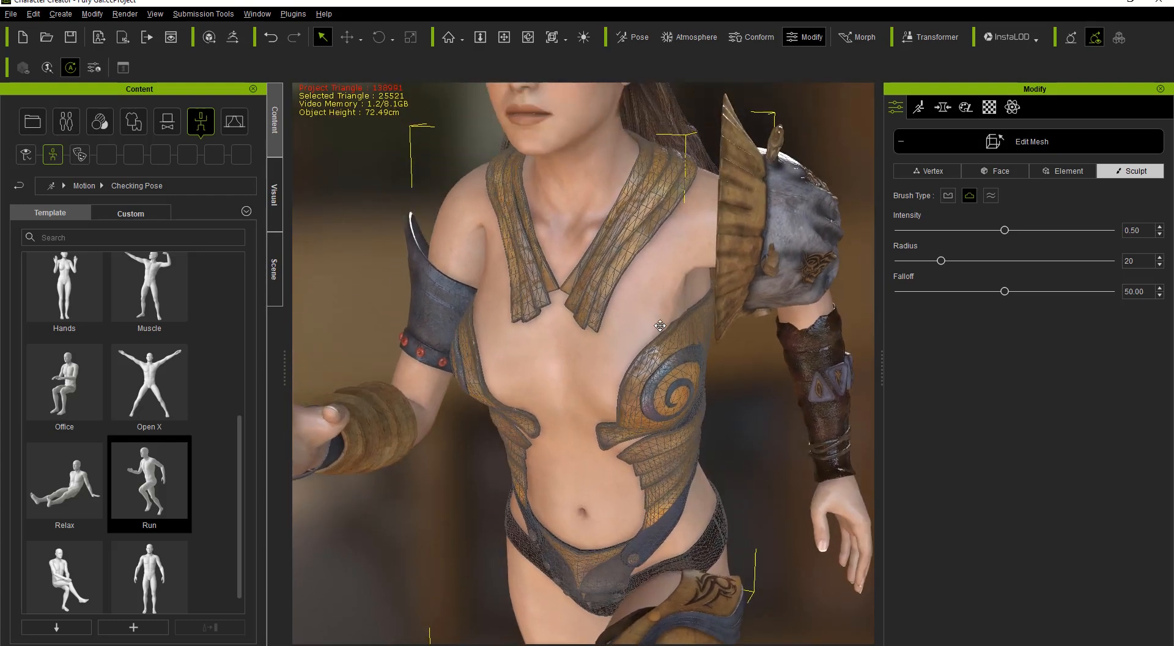
- Return the avatar to the _Default pose from the Face & Body motion library
{"action": "scroll", "coordinate": [660, 325], "scroll_direction": "down", "scroll_amount": 3}
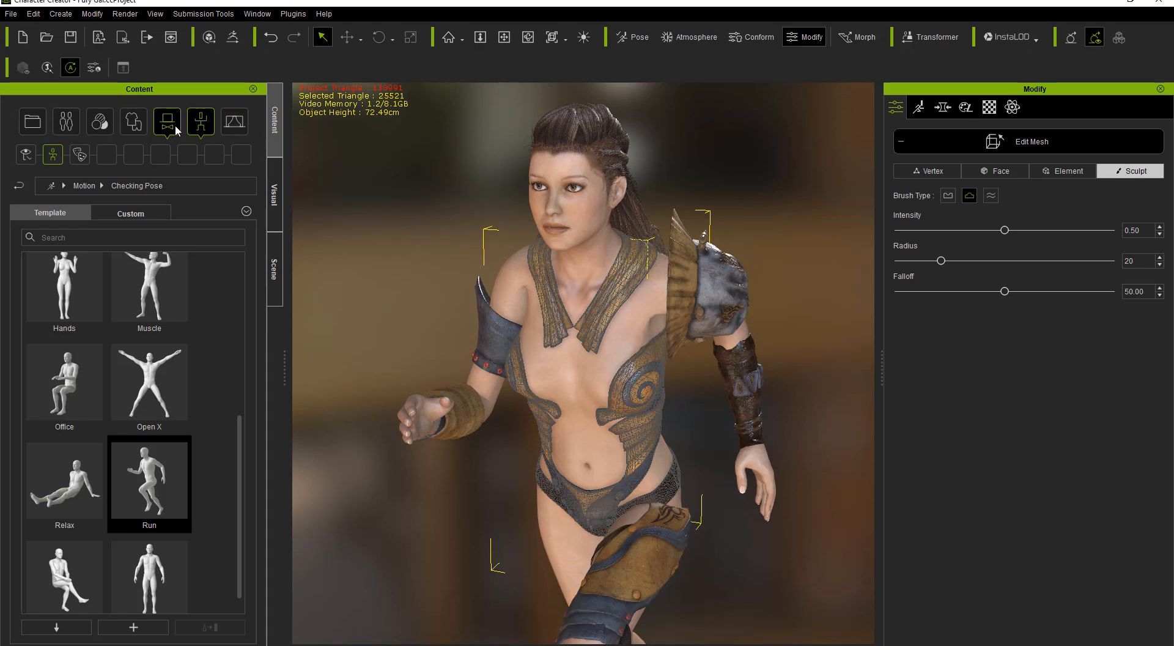
{"action": "left_click", "coordinate": [205, 125]}
{"action": "left_click", "coordinate": [24, 159]}
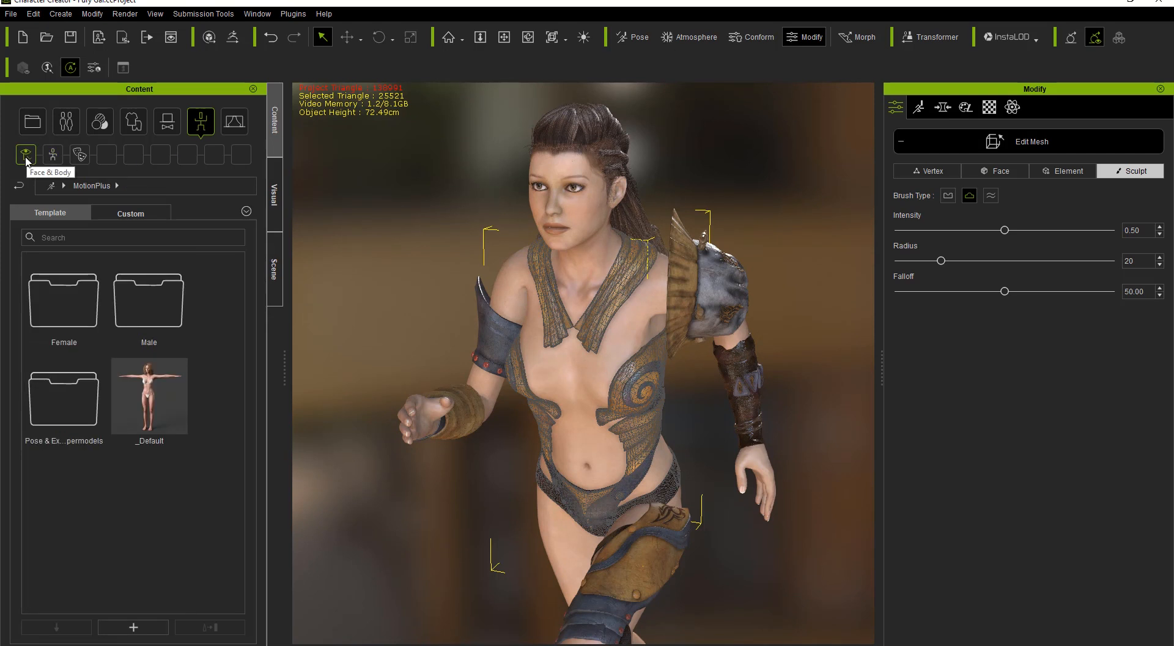
{"action": "double_click", "coordinate": [154, 396]}
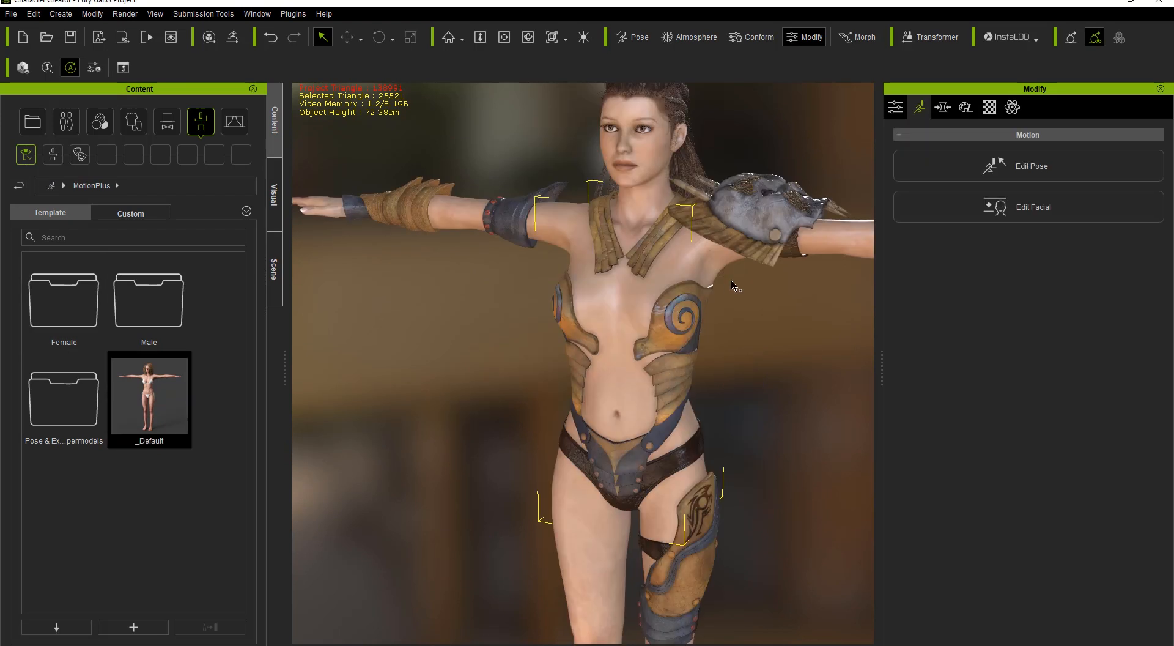
- Start an FBX export of the clothed Fury character with the Unity 3D target tool preset
{"action": "middle_click_drag", "start_coordinate": [746, 246], "coordinate": [671, 300]}
{"action": "scroll", "coordinate": [671, 302], "scroll_direction": "down", "scroll_amount": 3}
{"action": "middle_click_drag", "start_coordinate": [659, 395], "coordinate": [673, 316]}
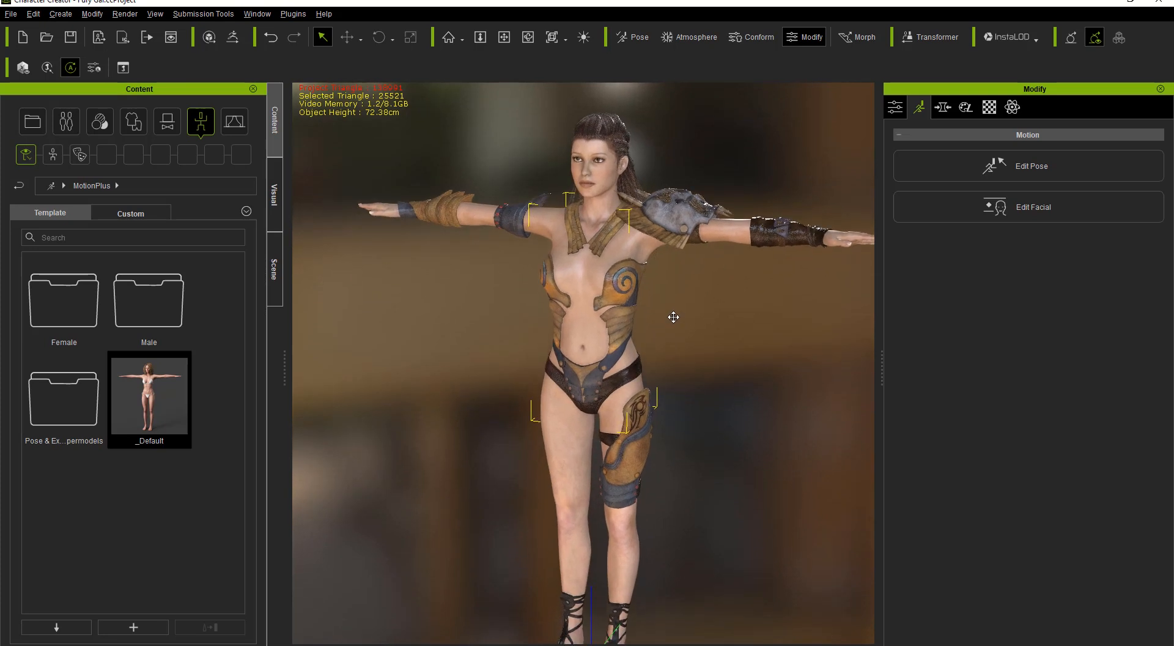
{"action": "right_click_drag", "start_coordinate": [668, 317], "coordinate": [644, 323]}
{"action": "middle_click_drag", "start_coordinate": [644, 322], "coordinate": [642, 294]}
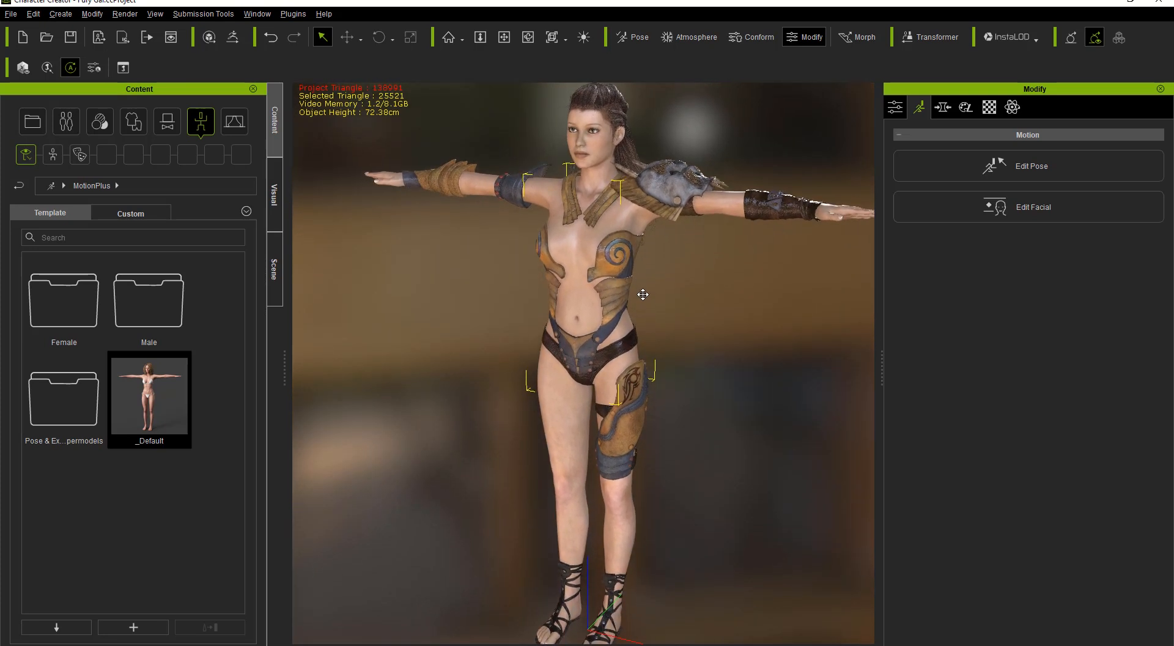
{"action": "scroll", "coordinate": [641, 304], "scroll_direction": "down", "scroll_amount": 1}
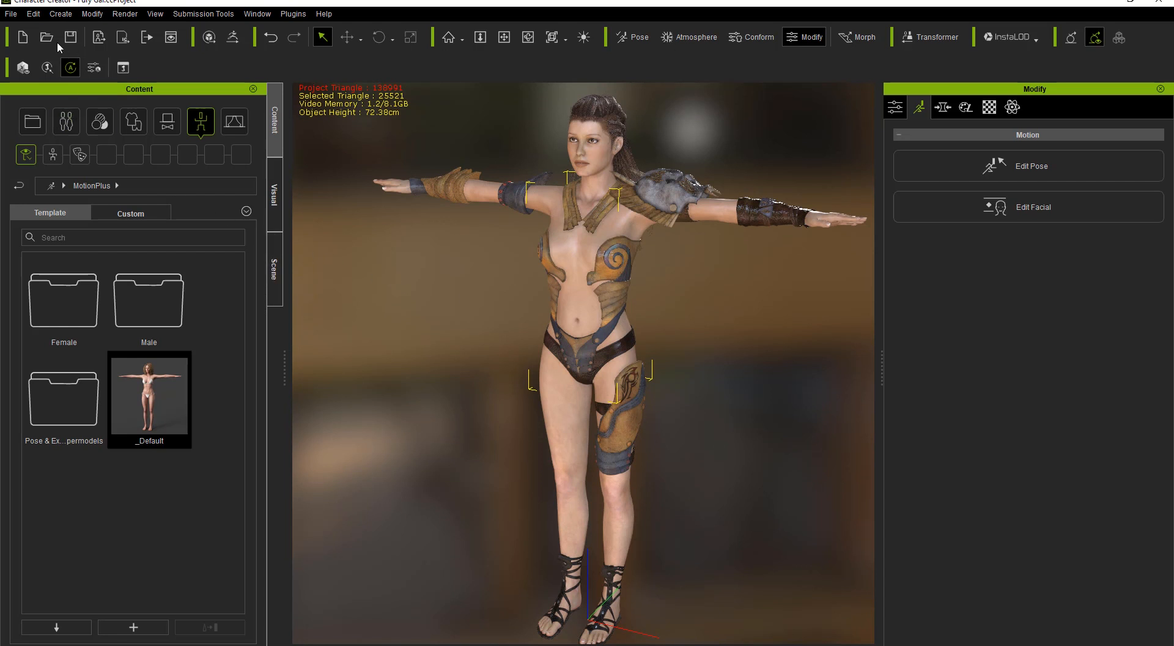
{"action": "left_click", "coordinate": [12, 19]}
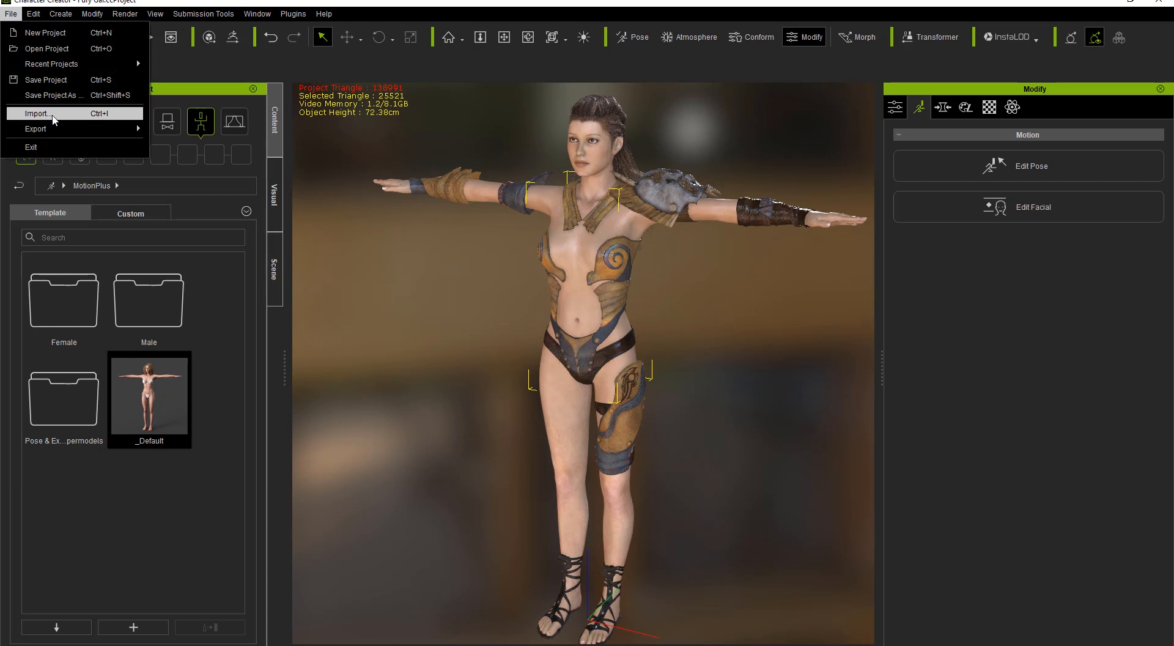
{"action": "mouse_move", "coordinate": [61, 129]}
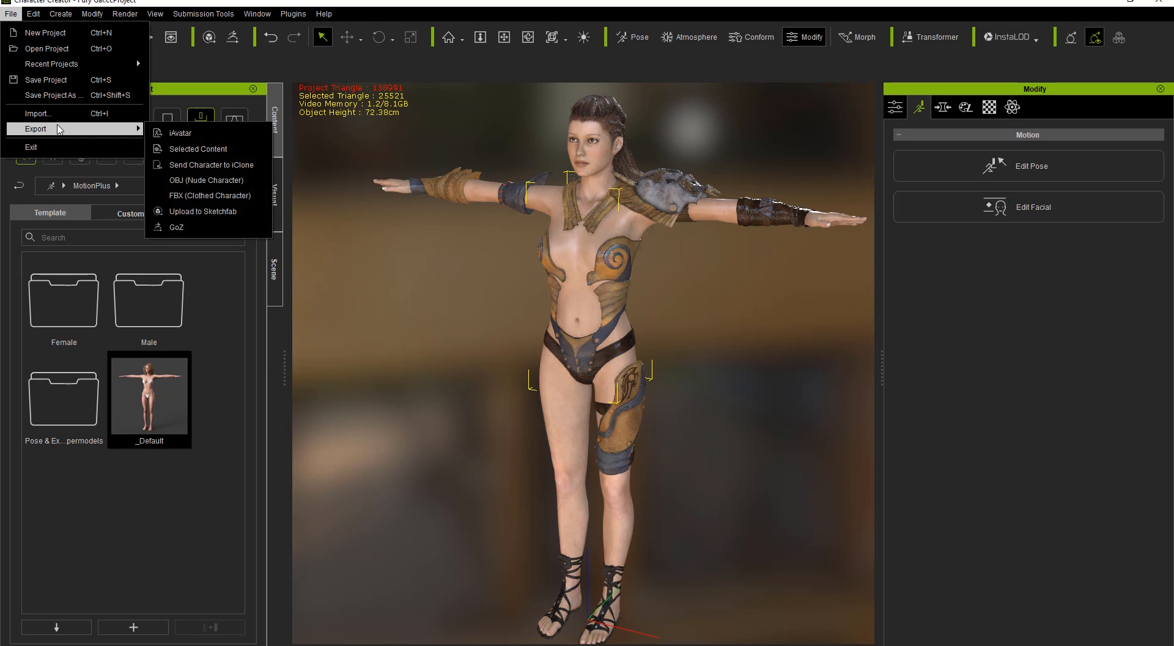
{"action": "left_click", "coordinate": [220, 198]}
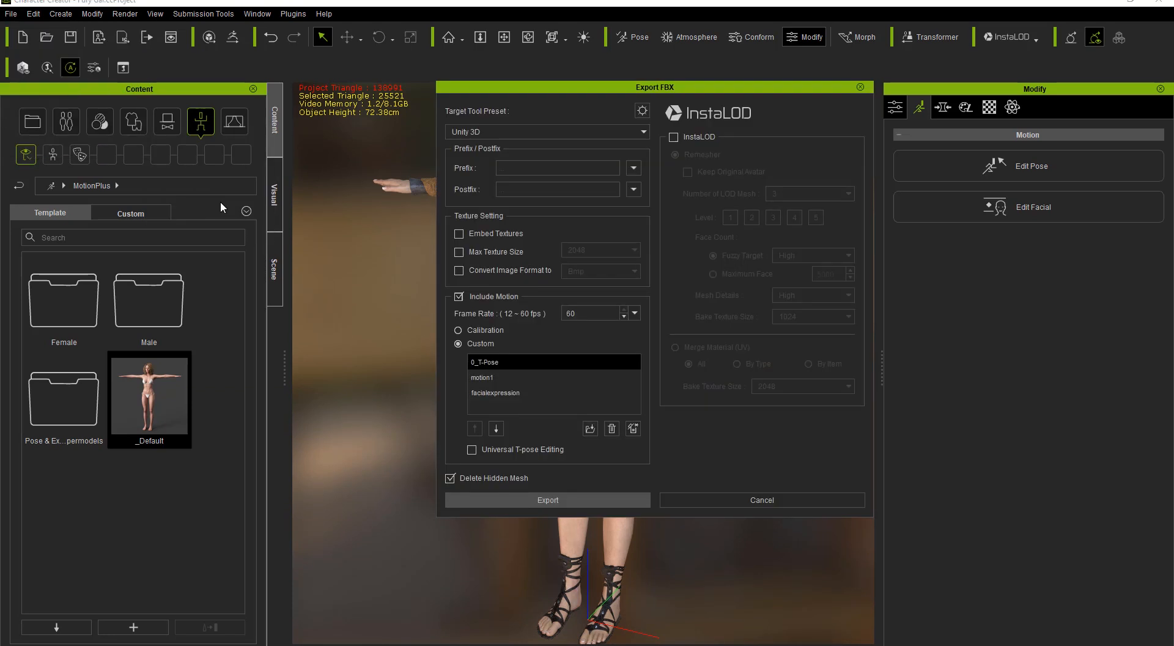
{"action": "left_click", "coordinate": [536, 167]}
{"action": "left_click", "coordinate": [575, 130]}
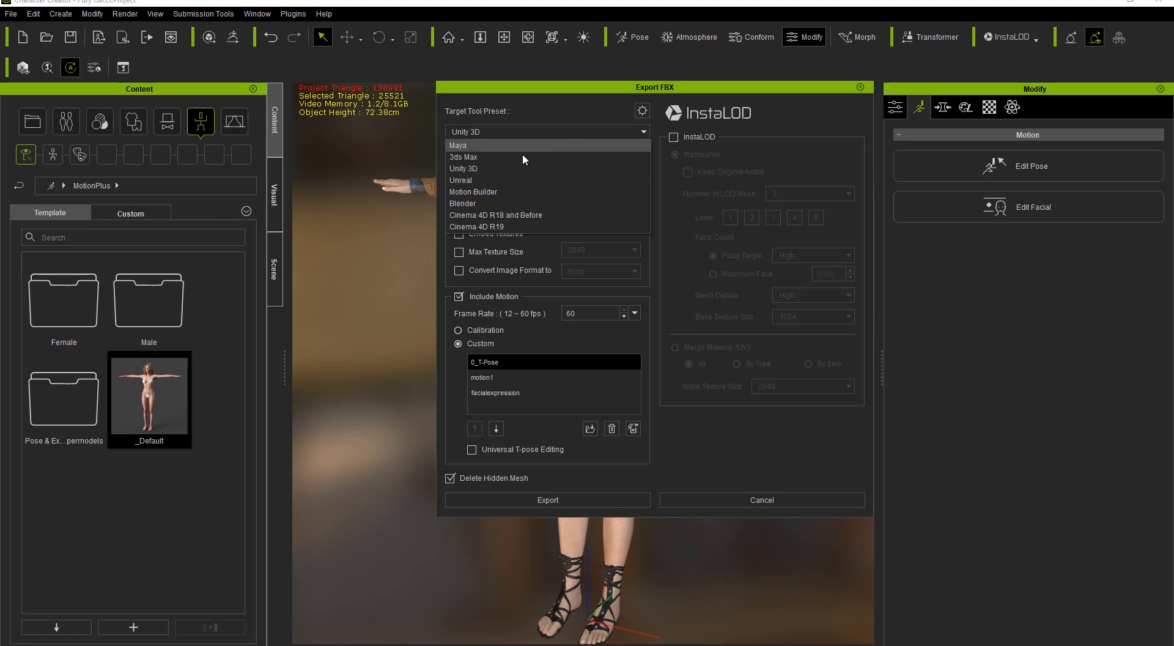
{"action": "left_click", "coordinate": [471, 169]}
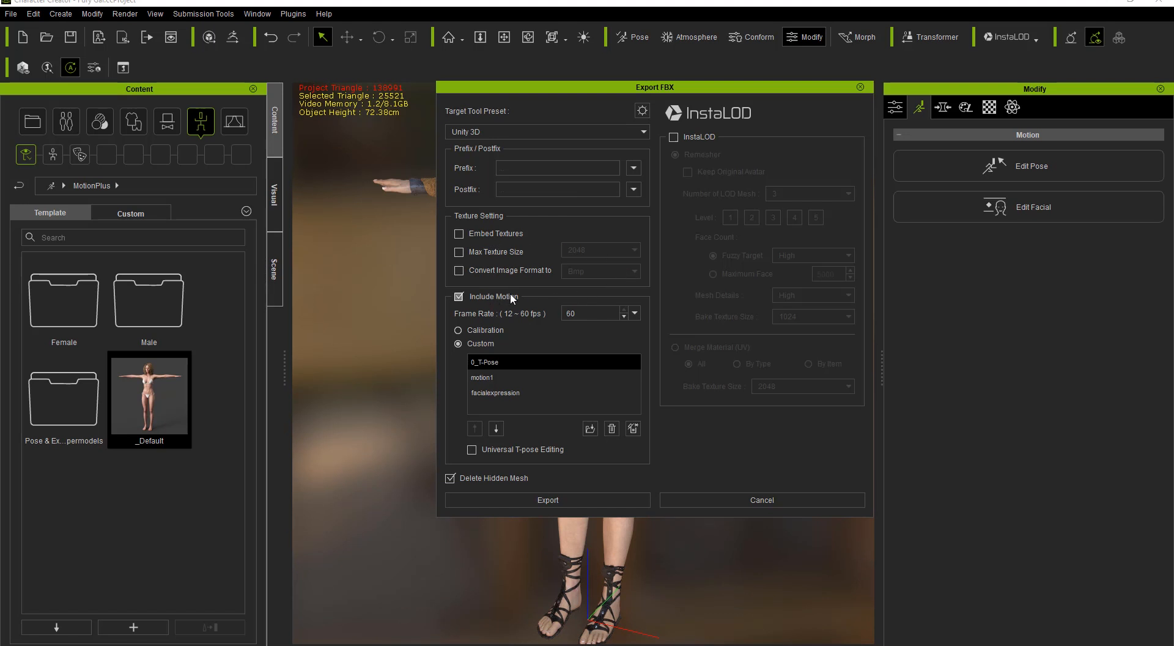
- Browse the motion files that can be loaded into the FBX export's custom motion list without adding any
{"action": "left_click", "coordinate": [483, 344]}
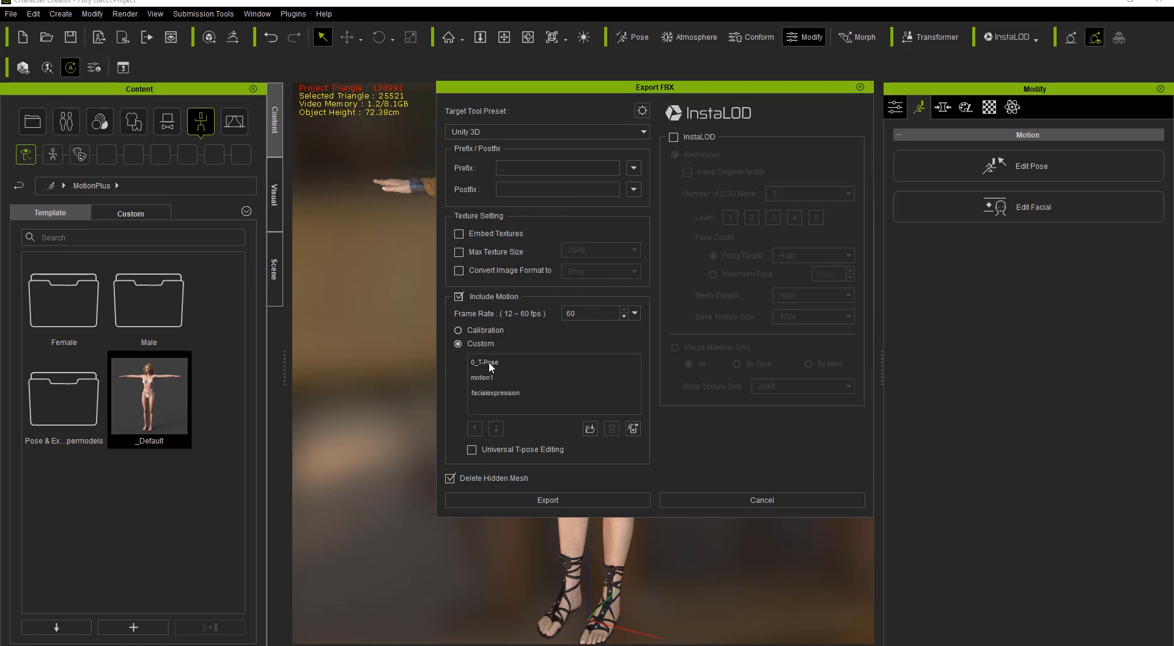
{"action": "left_click", "coordinate": [489, 363]}
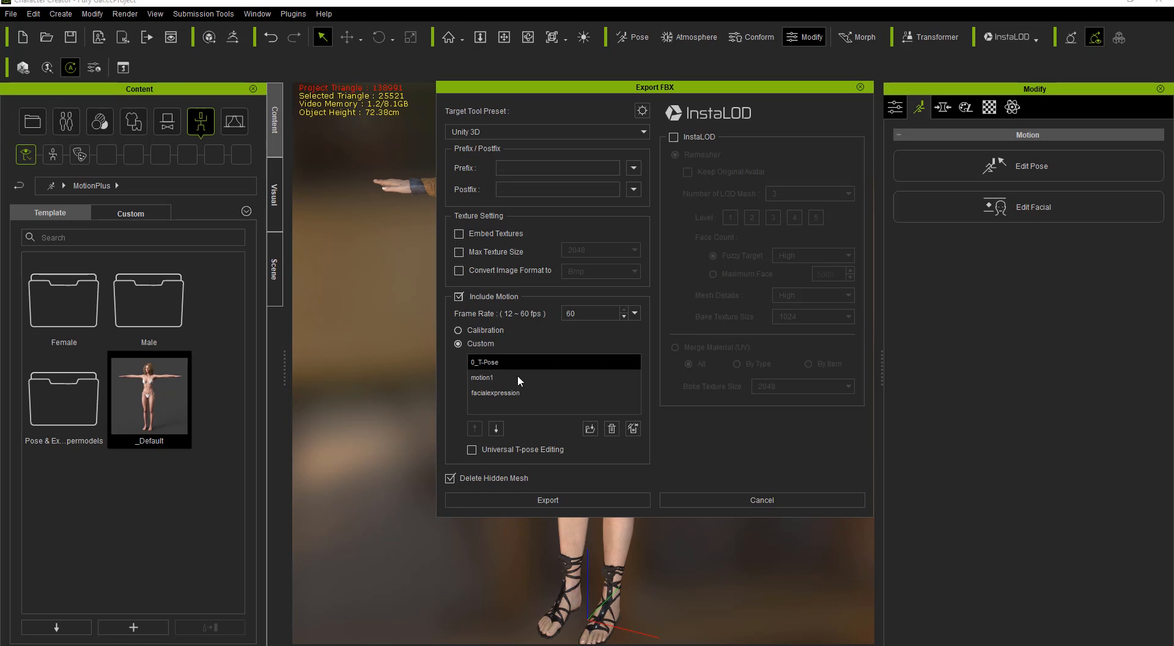
{"action": "left_click", "coordinate": [590, 429]}
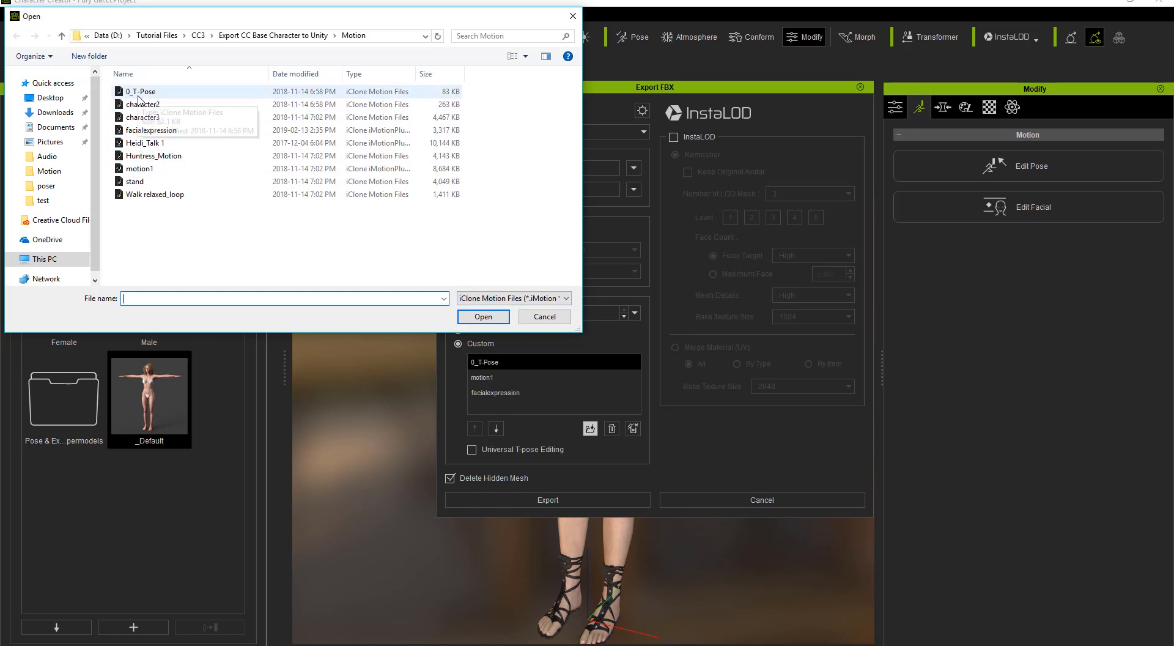
{"action": "left_click", "coordinate": [544, 317]}
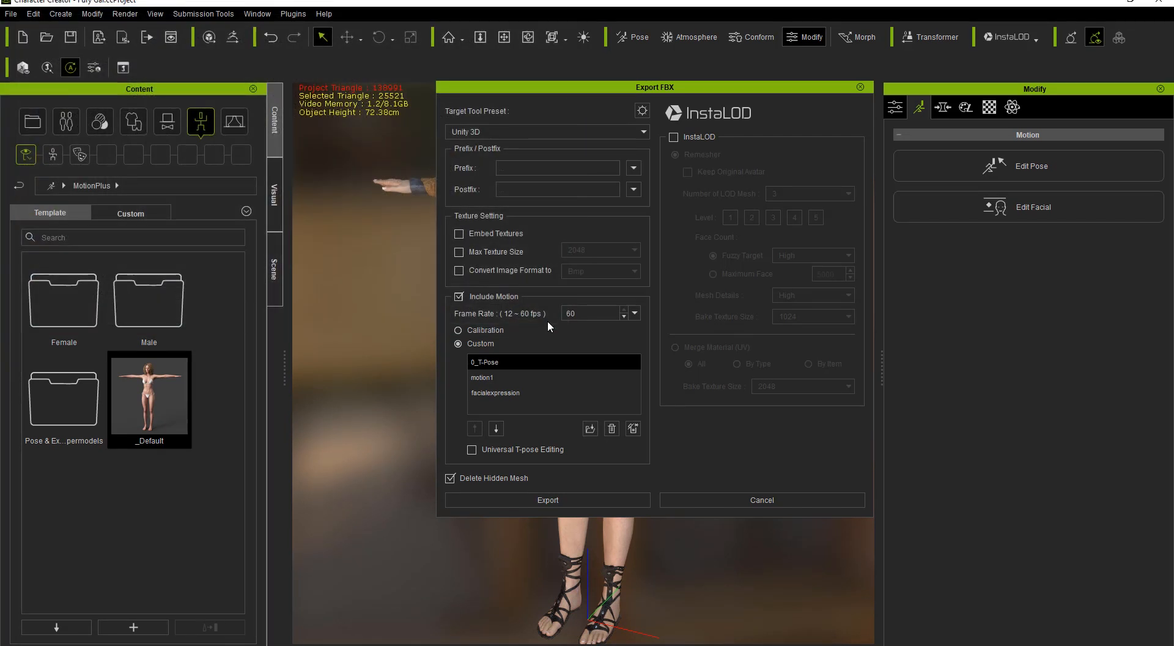
- Try moving the facialexpression motion above motion1 in the custom motion list and restore the original order
{"action": "left_click", "coordinate": [495, 377]}
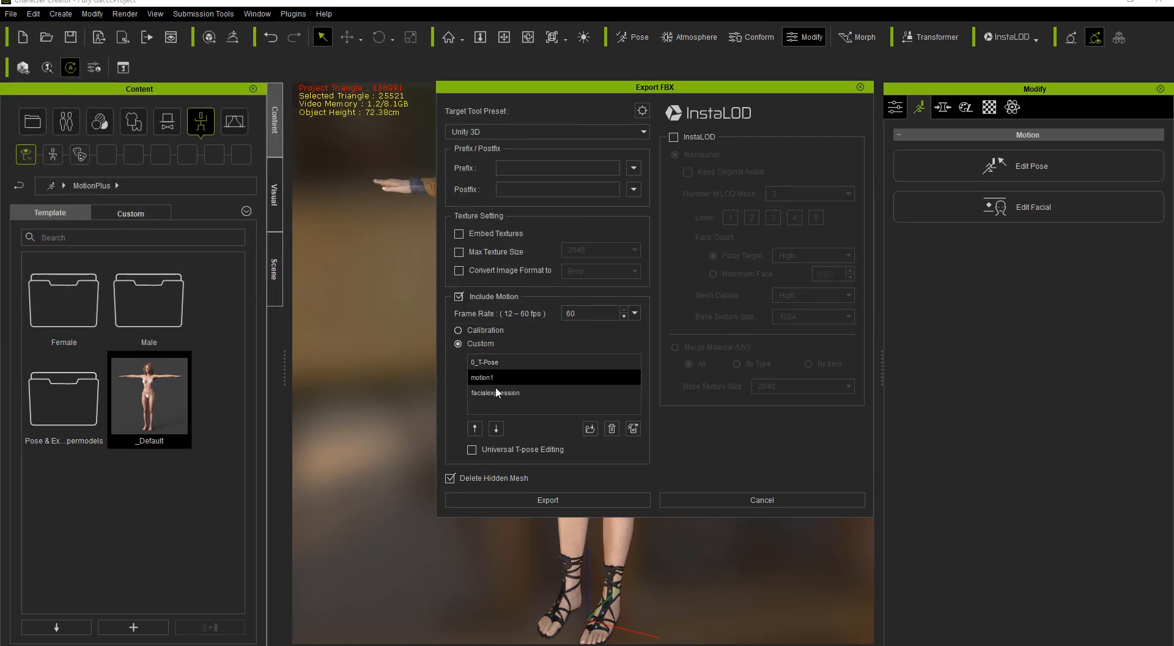
{"action": "left_click", "coordinate": [495, 393]}
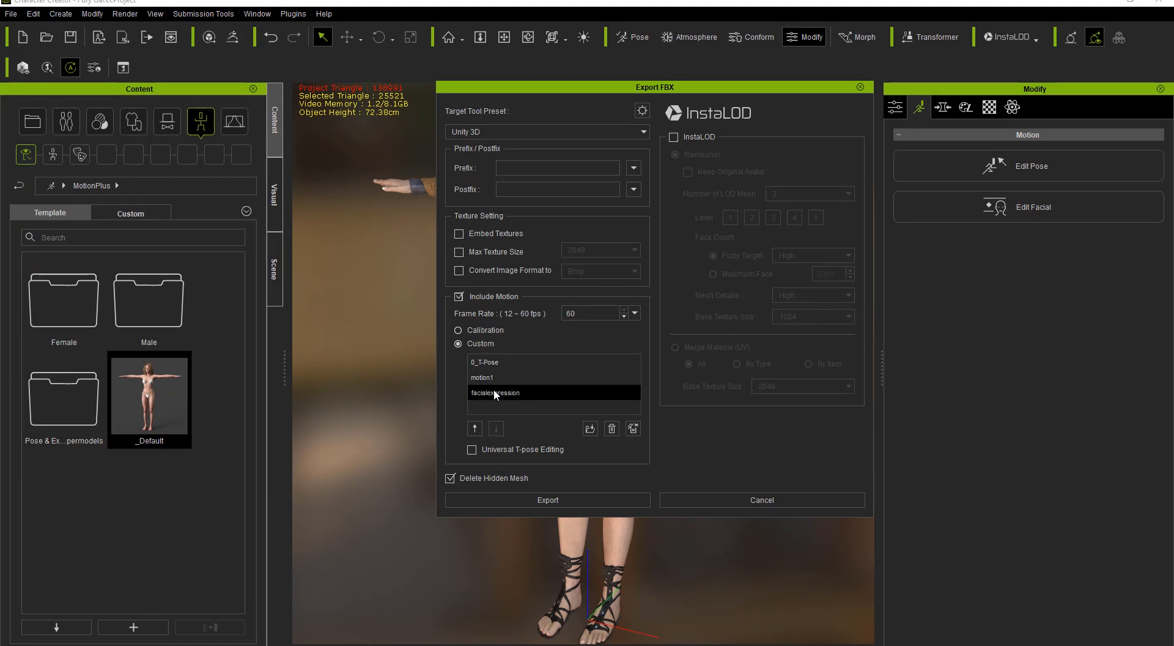
{"action": "left_click", "coordinate": [473, 429]}
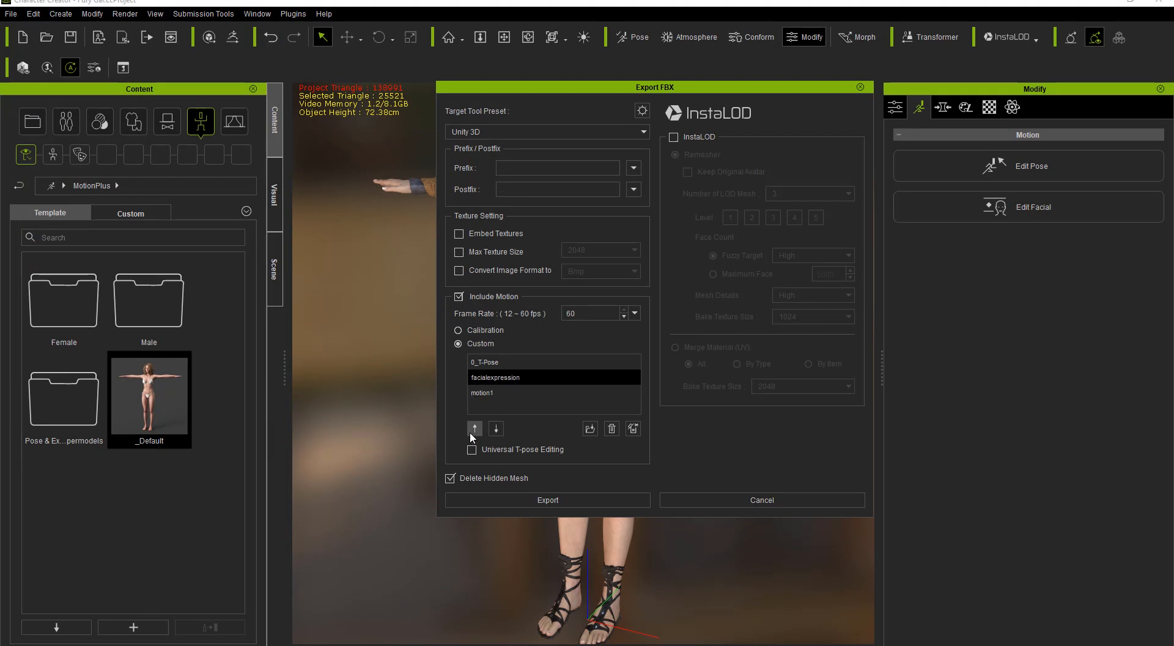
{"action": "left_click", "coordinate": [494, 365]}
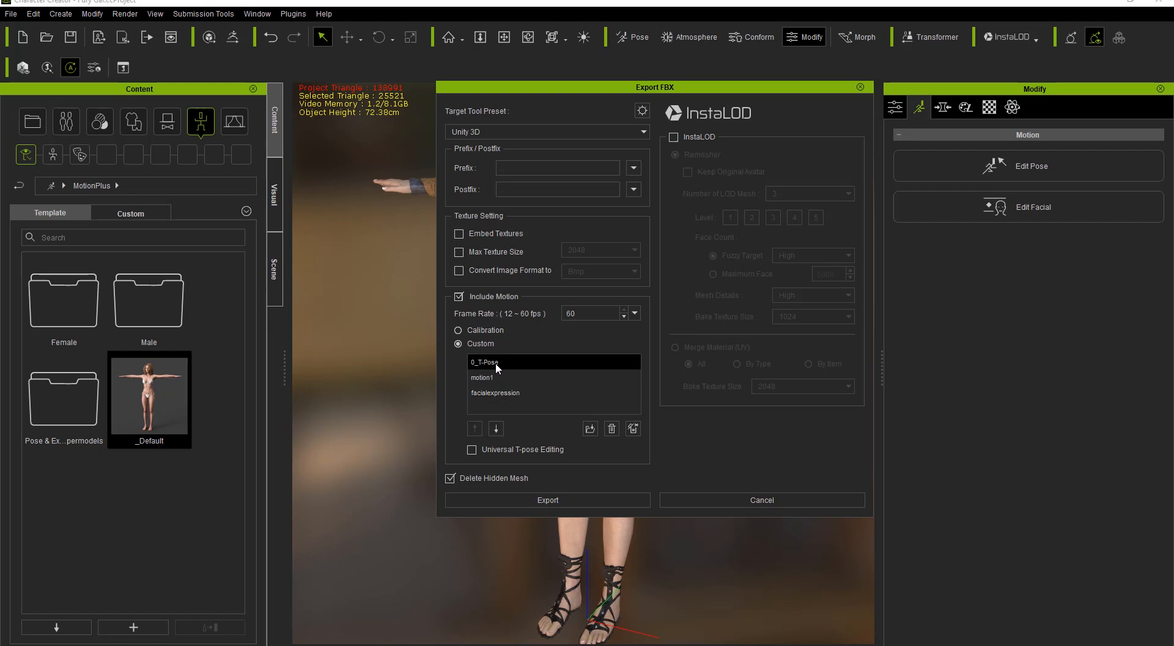
- Run the FBX export with Delete Hidden Mesh enabled and proceed to choosing the save location
{"action": "left_click", "coordinate": [479, 478]}
{"action": "left_click", "coordinate": [550, 500]}
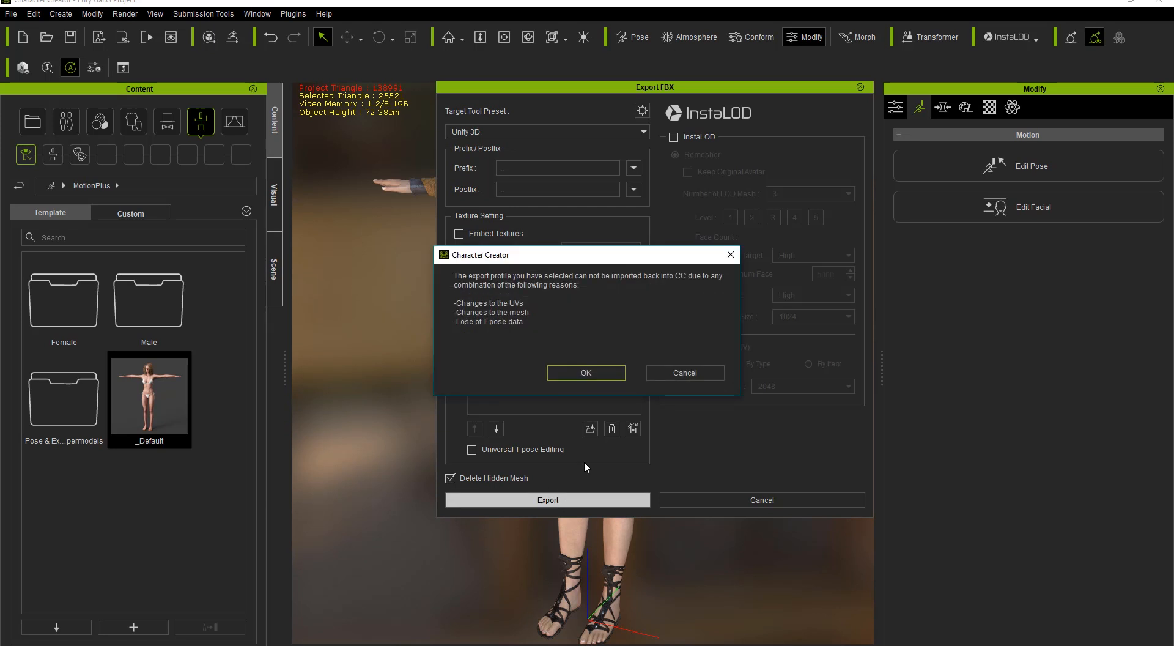
{"action": "left_click", "coordinate": [604, 373]}
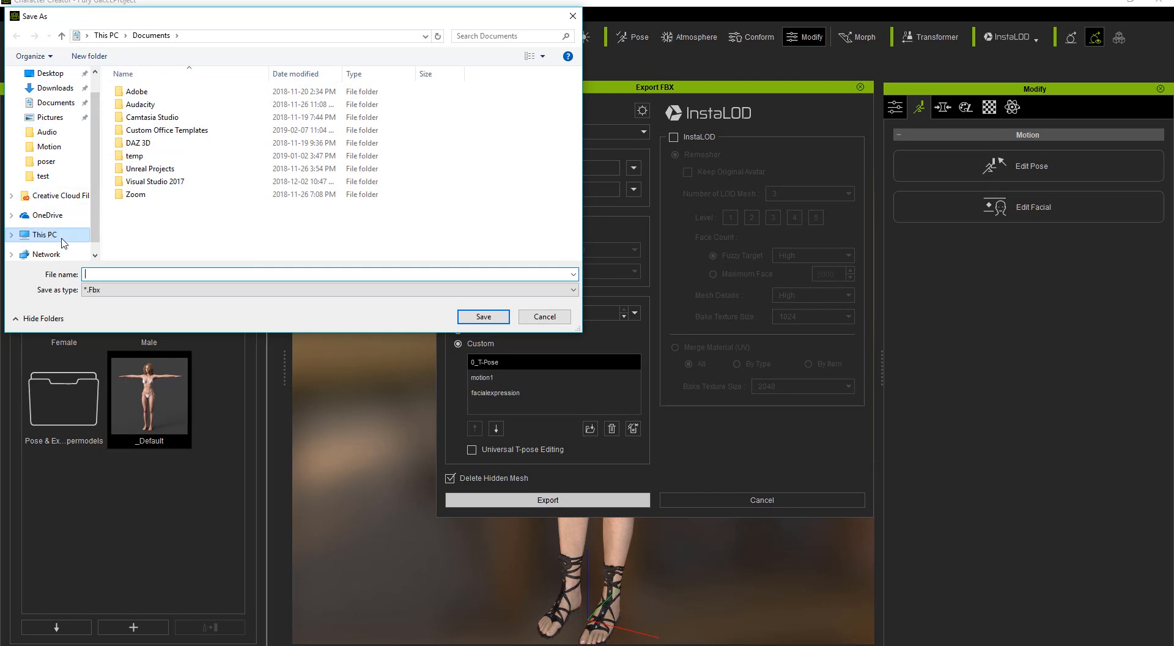
- Create a Fury Gal folder on the Desktop and save the FBX in it as Fury Gal
{"action": "left_click", "coordinate": [61, 76]}
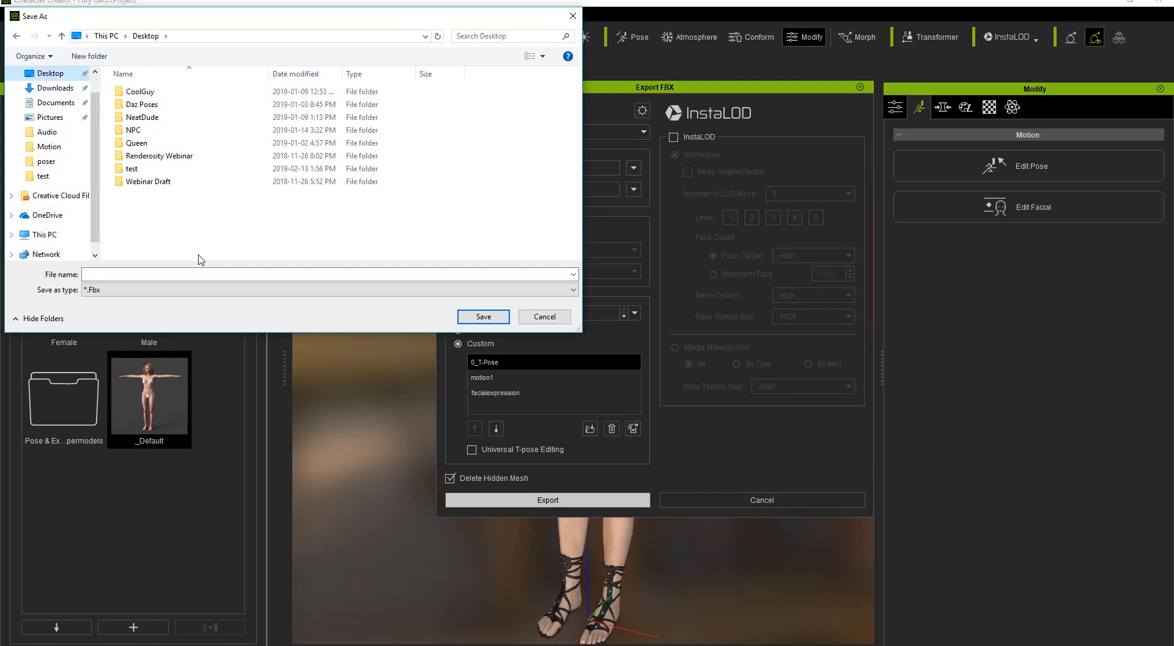
{"action": "left_click", "coordinate": [89, 56]}
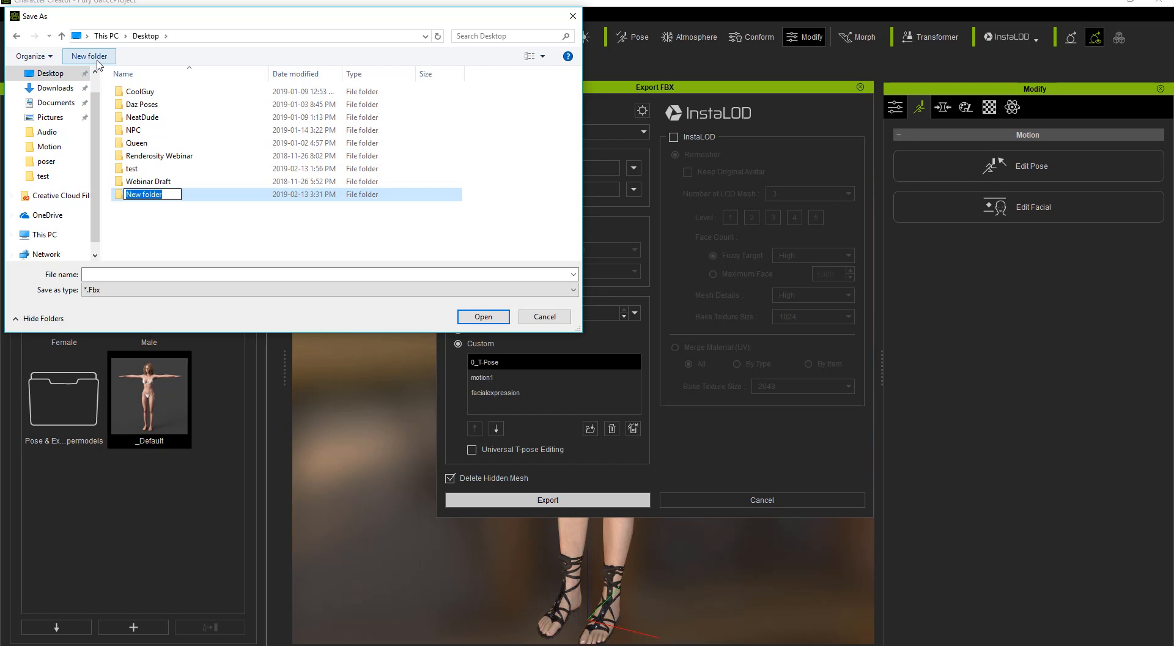
{"action": "type", "text": "Fury Gal"}
{"action": "key", "text": "Return"}
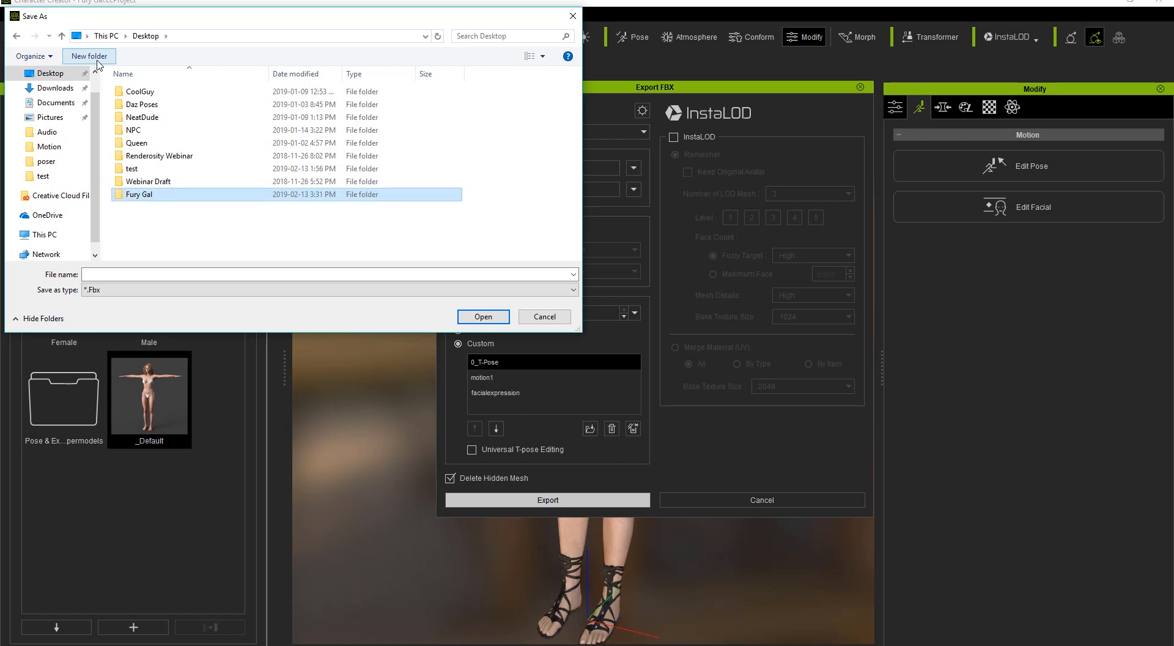
{"action": "double_click", "coordinate": [140, 194]}
{"action": "left_click", "coordinate": [137, 274]}
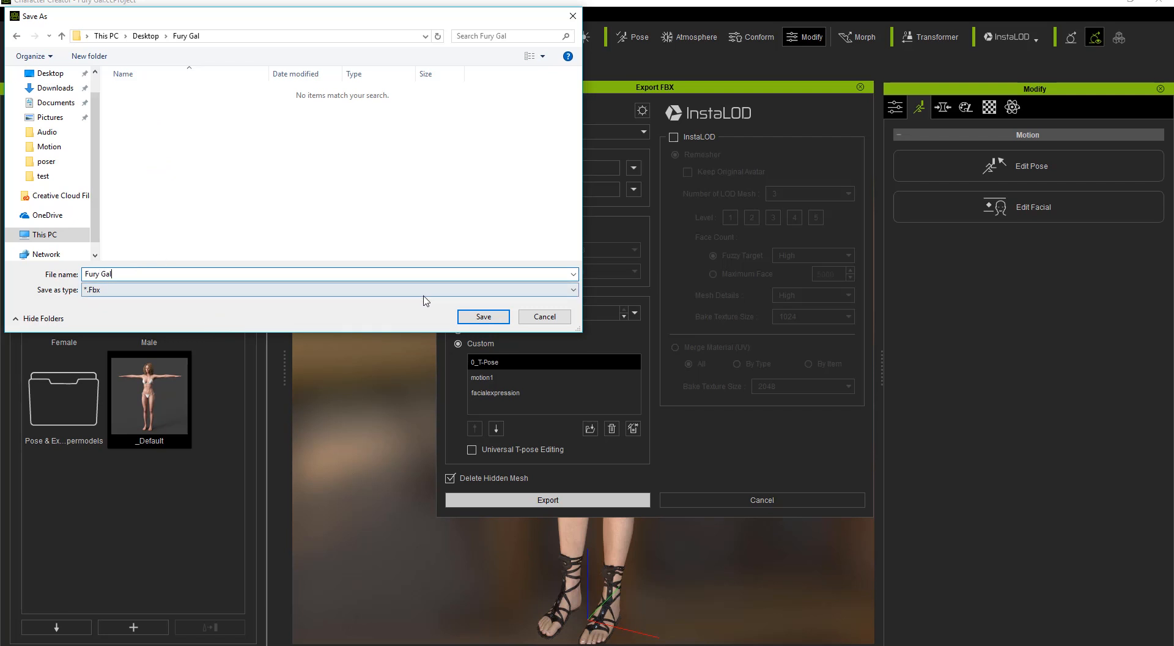
{"action": "left_click", "coordinate": [499, 317]}
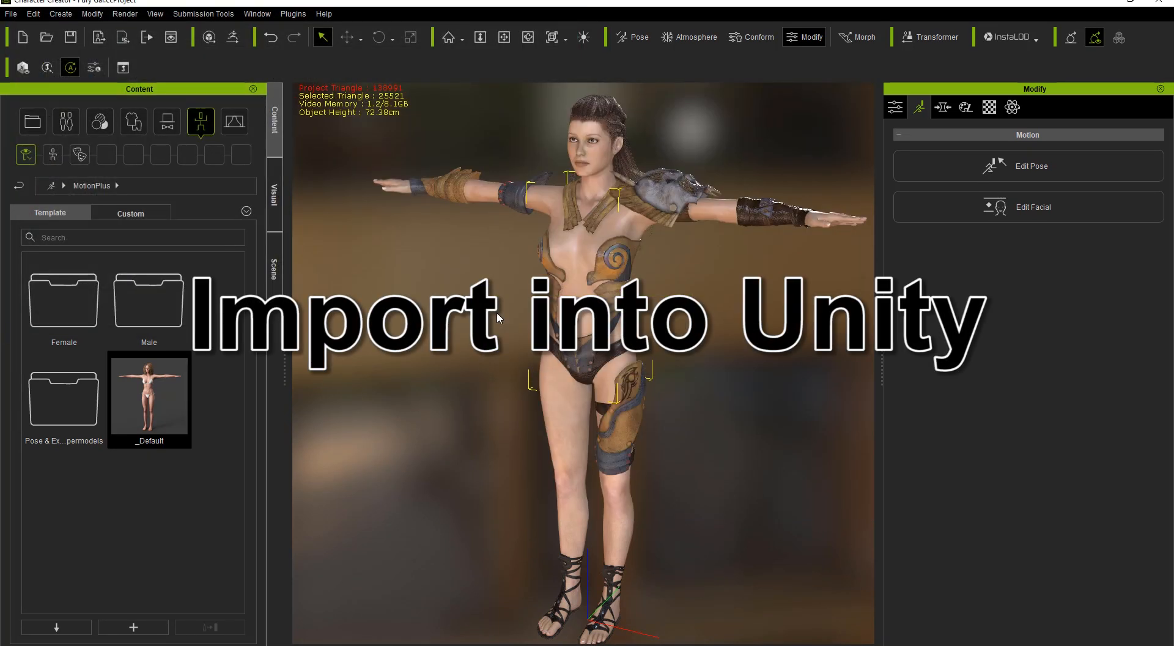
- Close Character Creator without saving the project and switch to the Unity editor
{"action": "left_click", "coordinate": [1162, 2]}
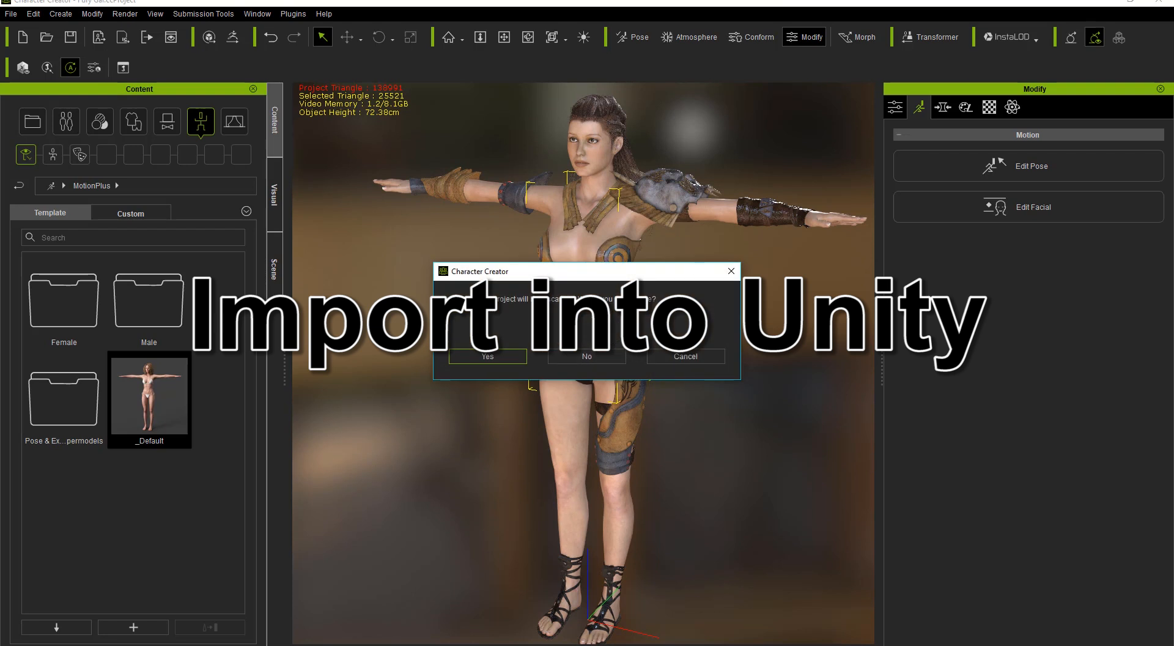
{"action": "left_click", "coordinate": [600, 357]}
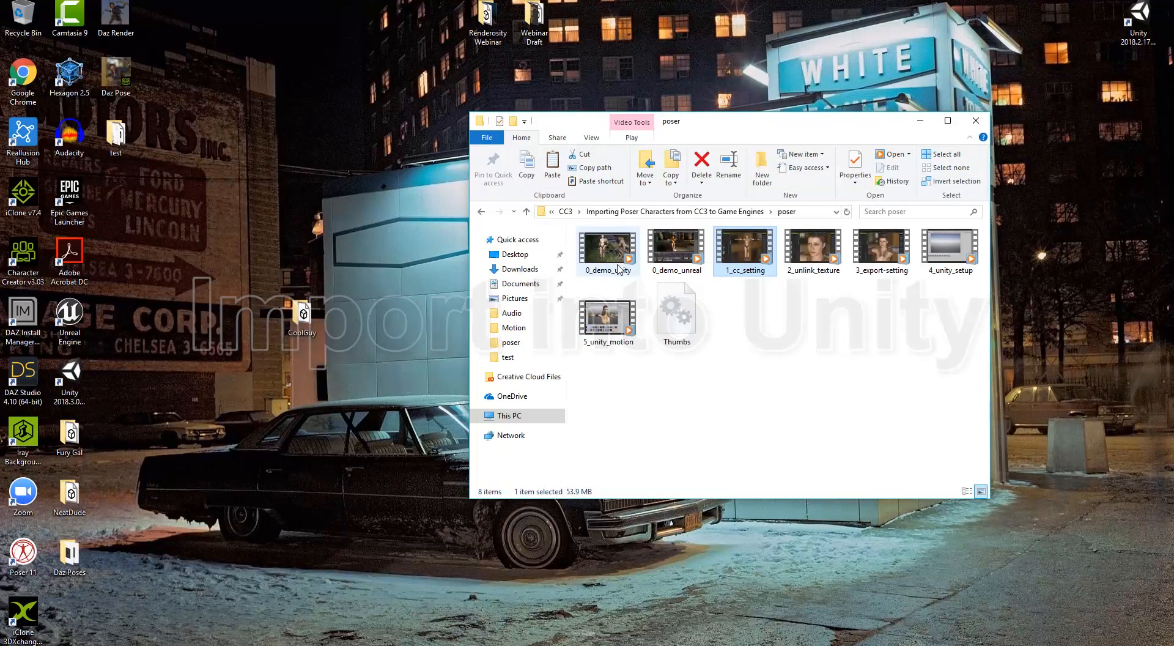
{"action": "key", "text": "alt+Tab"}
{"action": "key", "text": "Tab"}
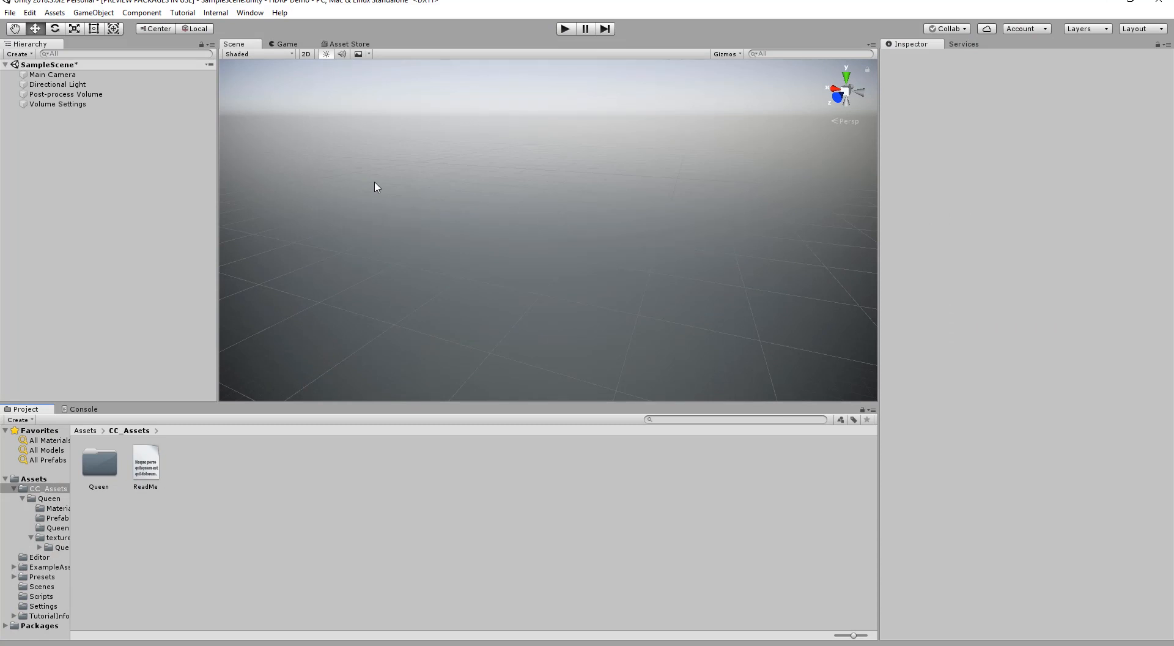
- Check the Scriptable Render Pipeline asset in the Graphics section of Unity's Project Settings
{"action": "left_click", "coordinate": [30, 13]}
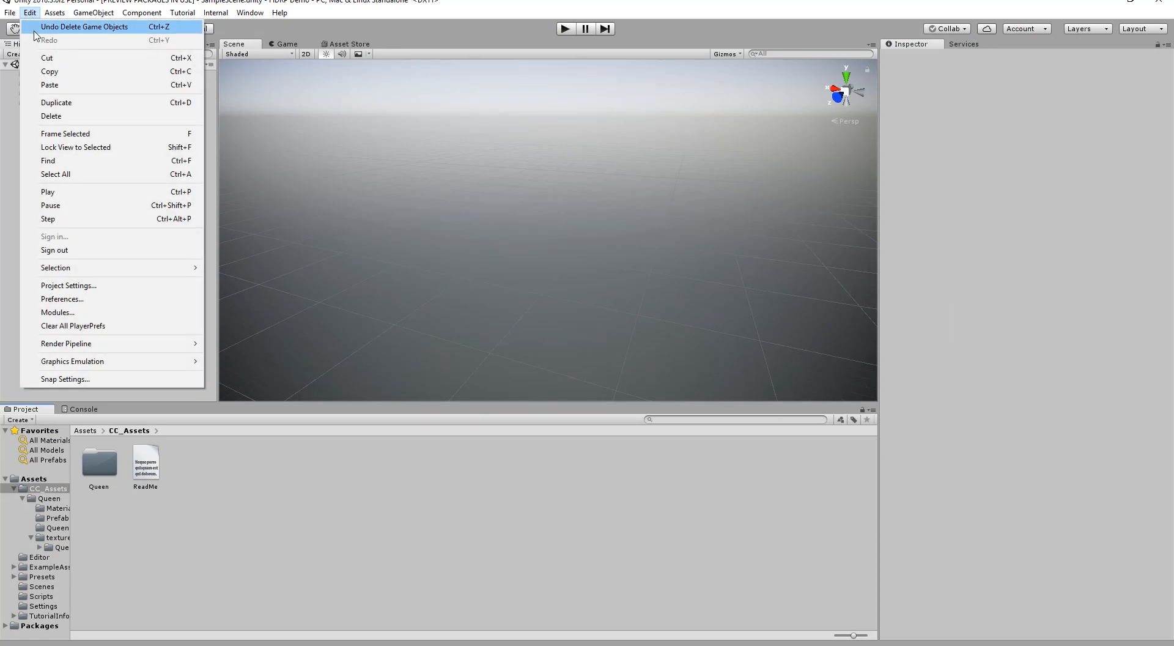
{"action": "left_click", "coordinate": [76, 285]}
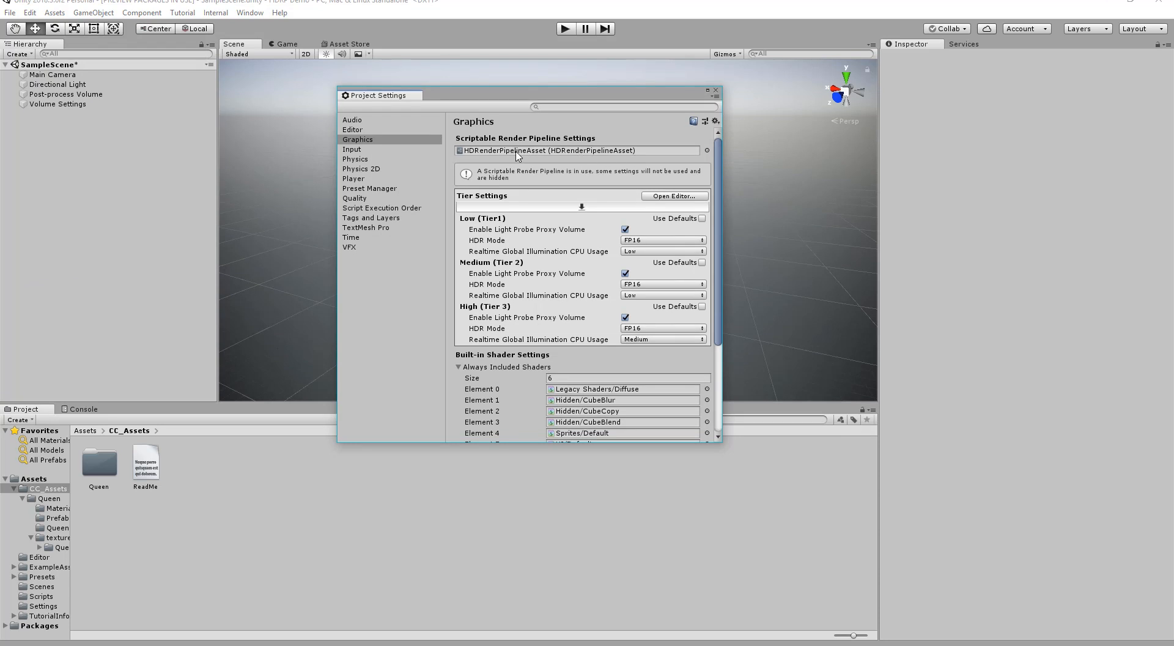
{"action": "left_click", "coordinate": [715, 90]}
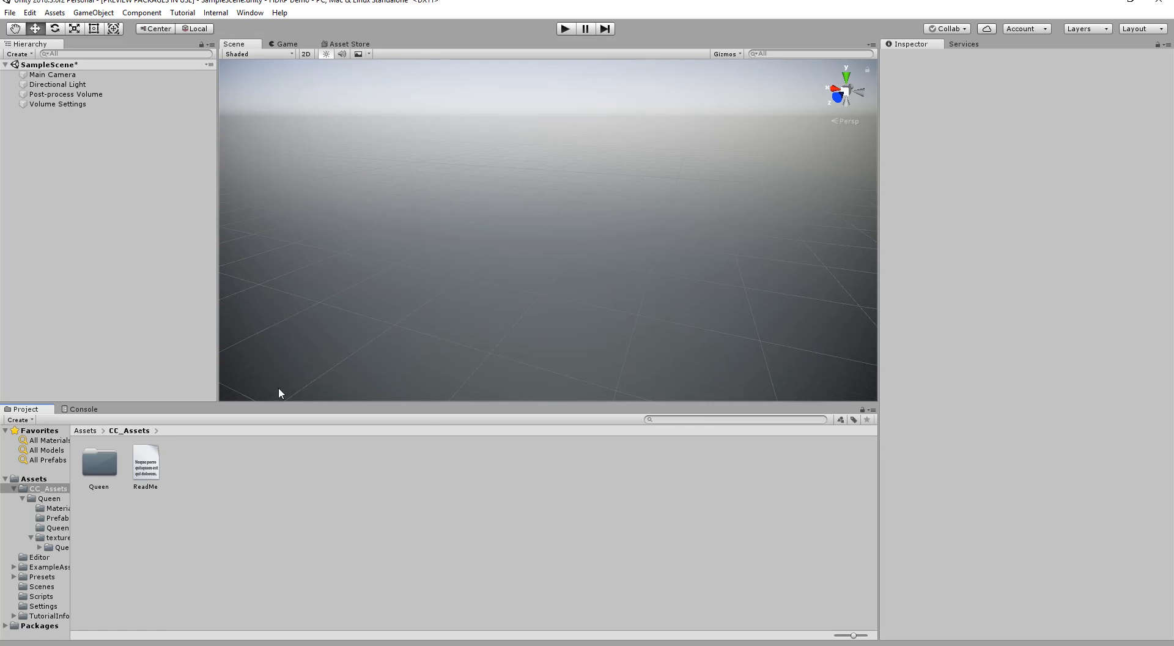
- Show the root Assets folder and locate CC_Character_Auto_Settings.unitypackage in File Explorer
{"action": "left_click", "coordinate": [85, 431]}
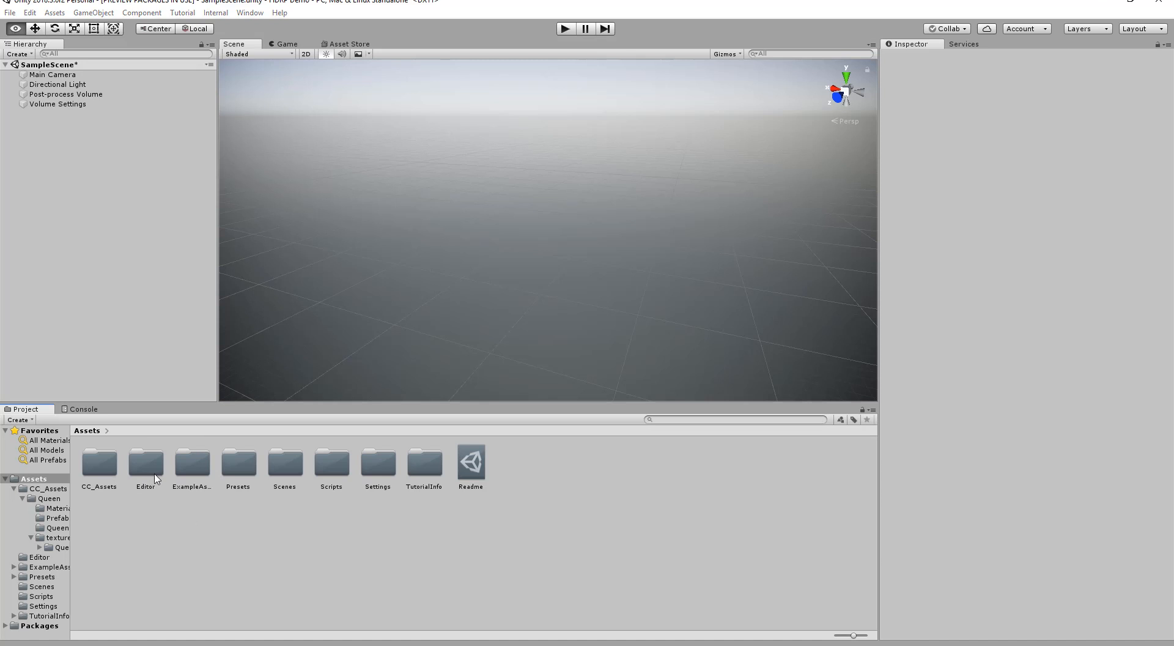
{"action": "key", "text": "alt+Tab"}
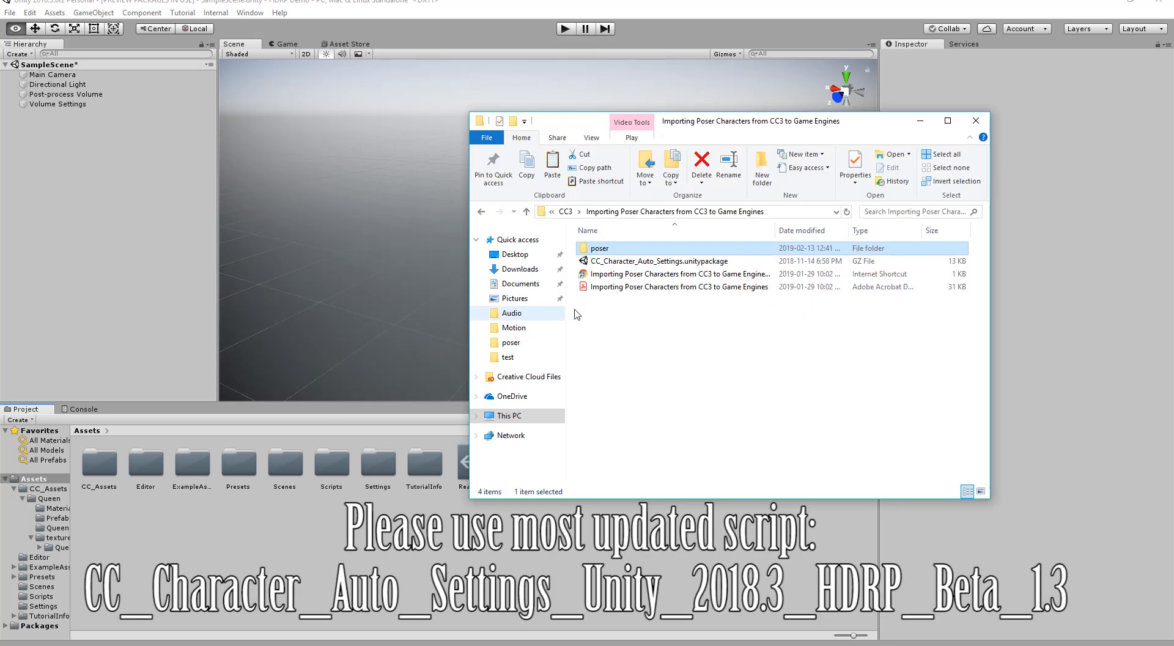
{"action": "left_click", "coordinate": [646, 262]}
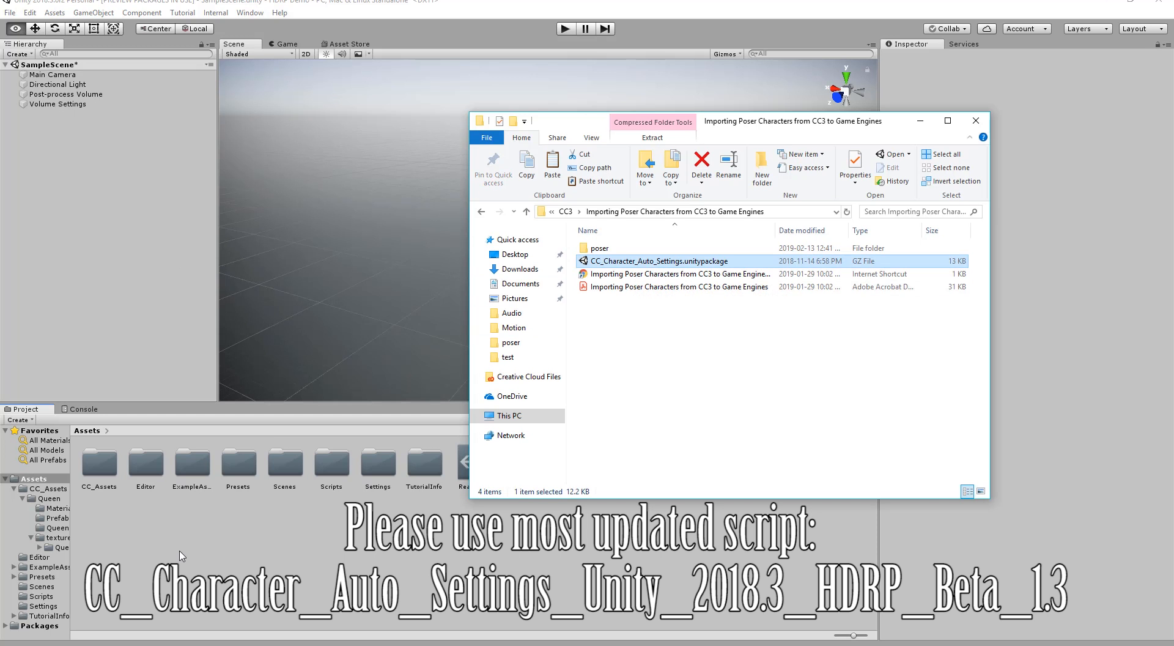
- Return to Unity and view the ReadMe file in the CC_Assets folder
{"action": "left_click", "coordinate": [282, 328]}
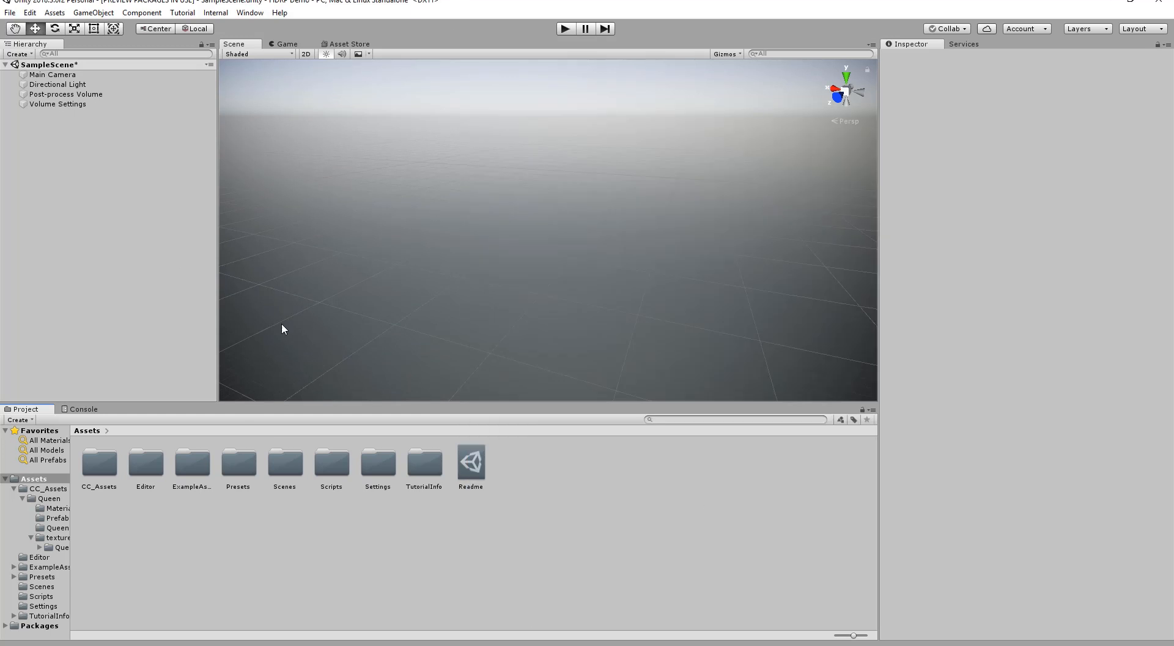
{"action": "double_click", "coordinate": [108, 463]}
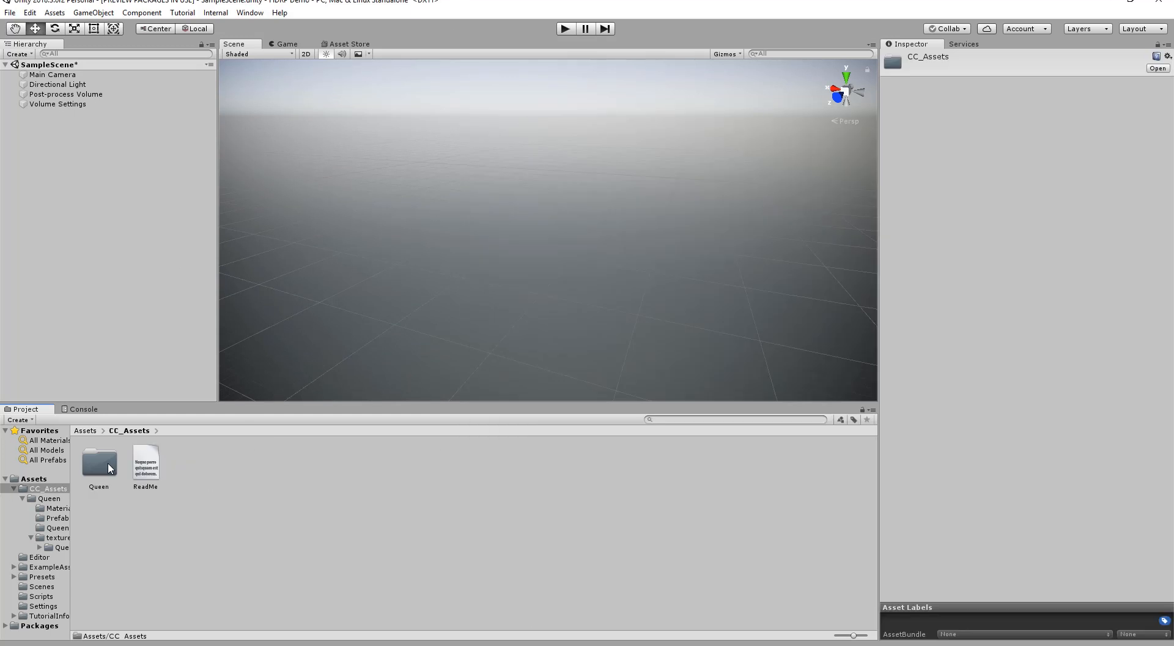
{"action": "left_click", "coordinate": [147, 466]}
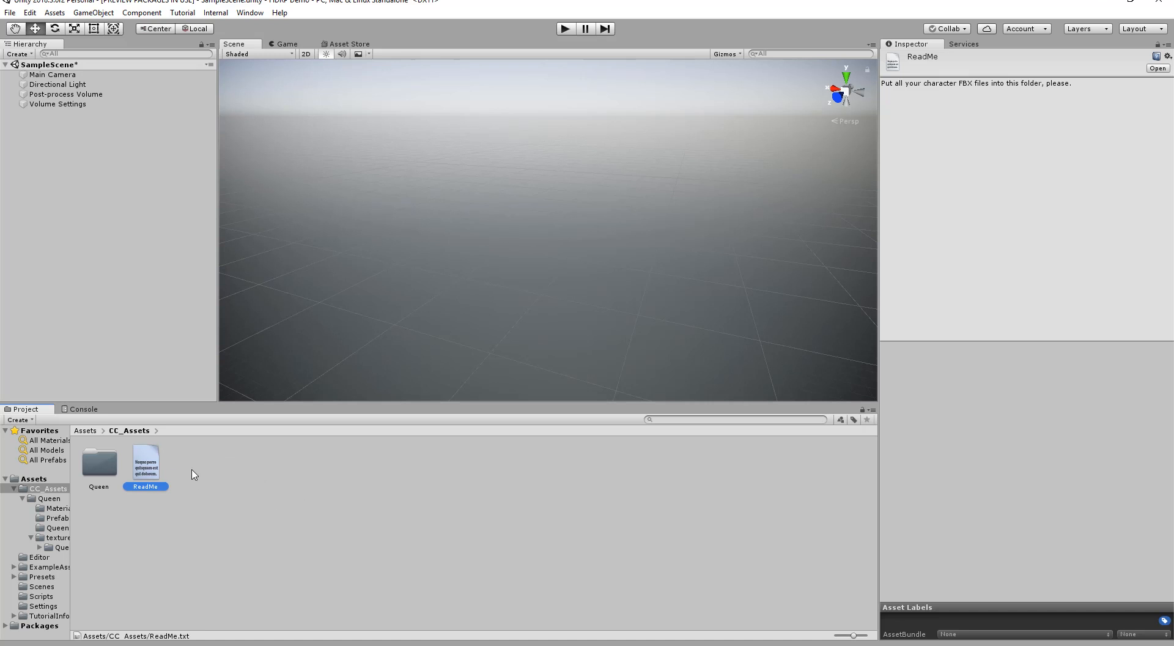
- View the Queen folder inside CC_Assets and inspect the exported Fury Gal folder's contents from the desktop
{"action": "double_click", "coordinate": [103, 471]}
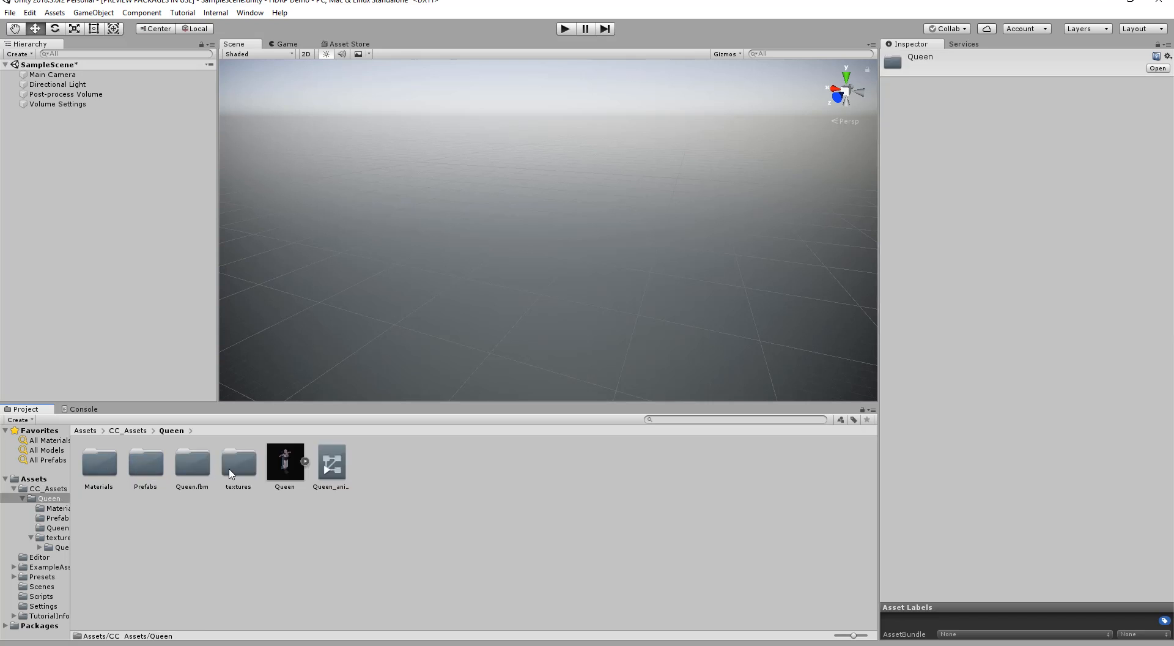
{"action": "left_click", "coordinate": [136, 432]}
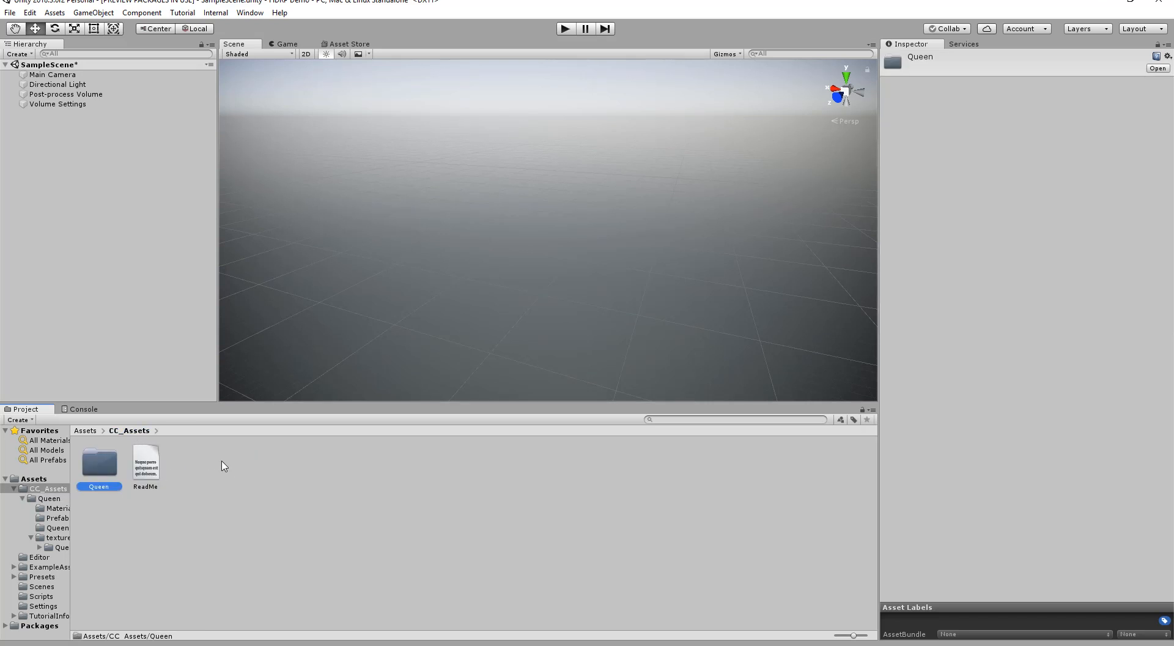
{"action": "key", "text": "super+d"}
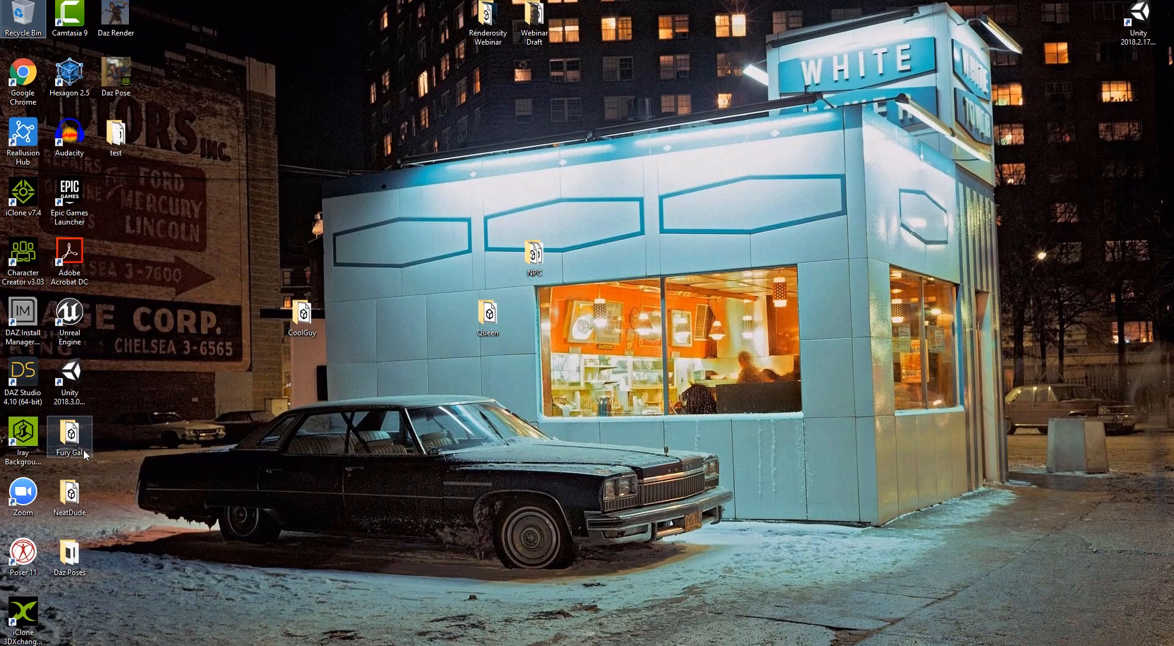
{"action": "left_click_drag", "start_coordinate": [84, 449], "coordinate": [404, 432]}
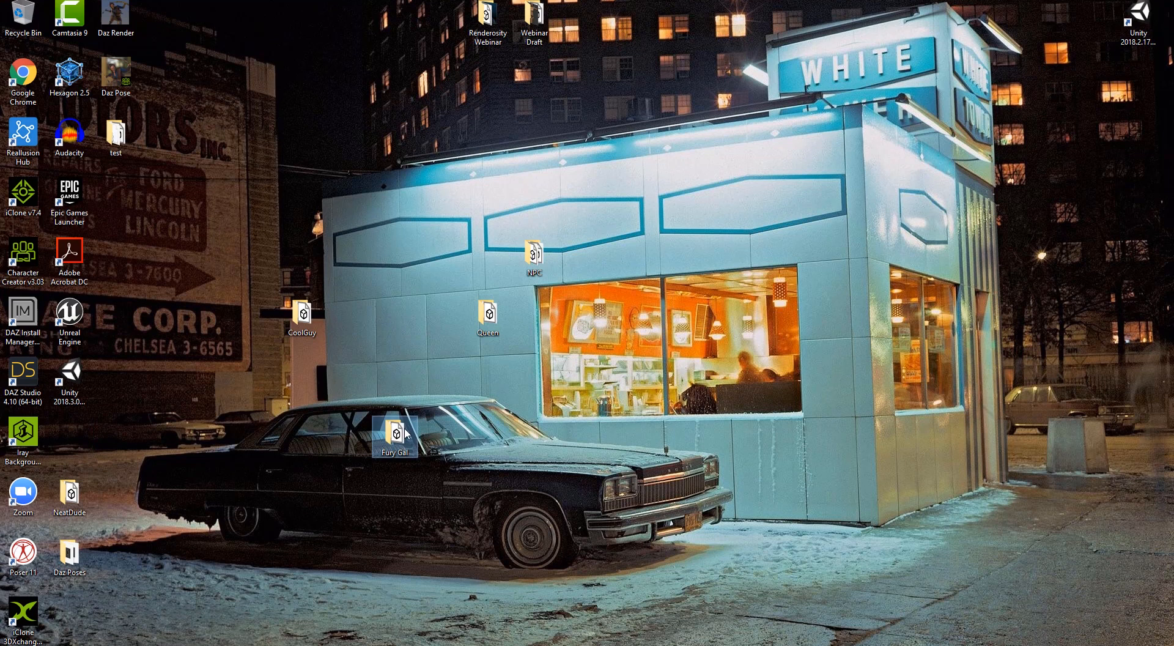
{"action": "double_click", "coordinate": [404, 432]}
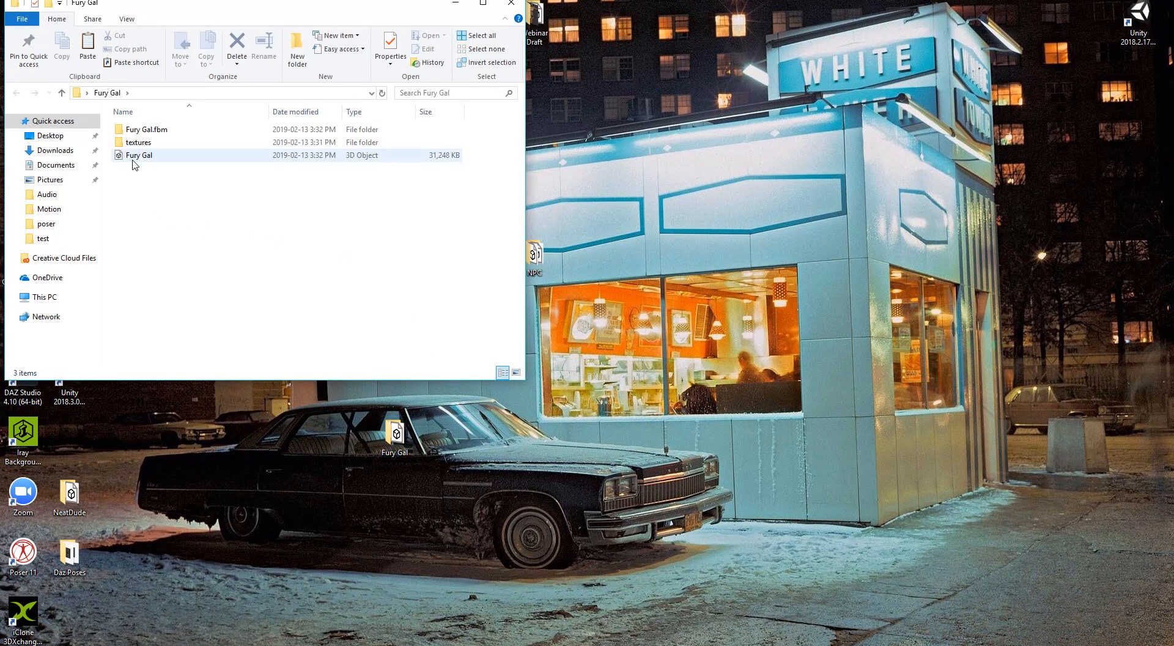
{"action": "left_click", "coordinate": [133, 160]}
{"action": "left_click", "coordinate": [139, 147]}
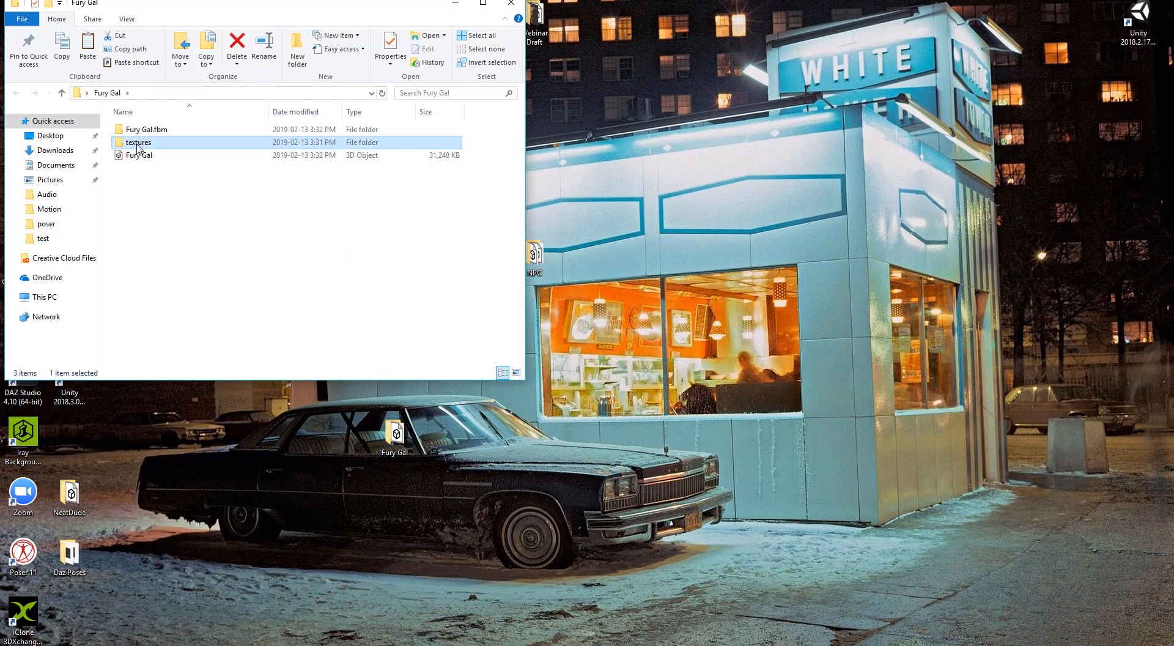
{"action": "left_click", "coordinate": [138, 133]}
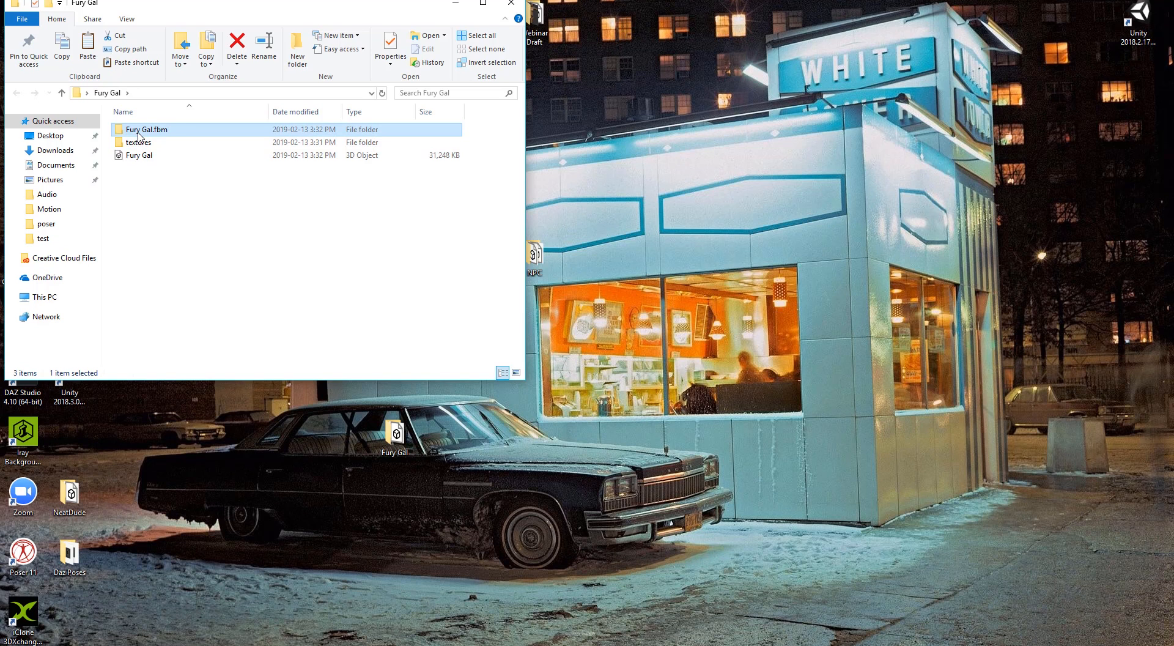
{"action": "left_click", "coordinate": [511, 7]}
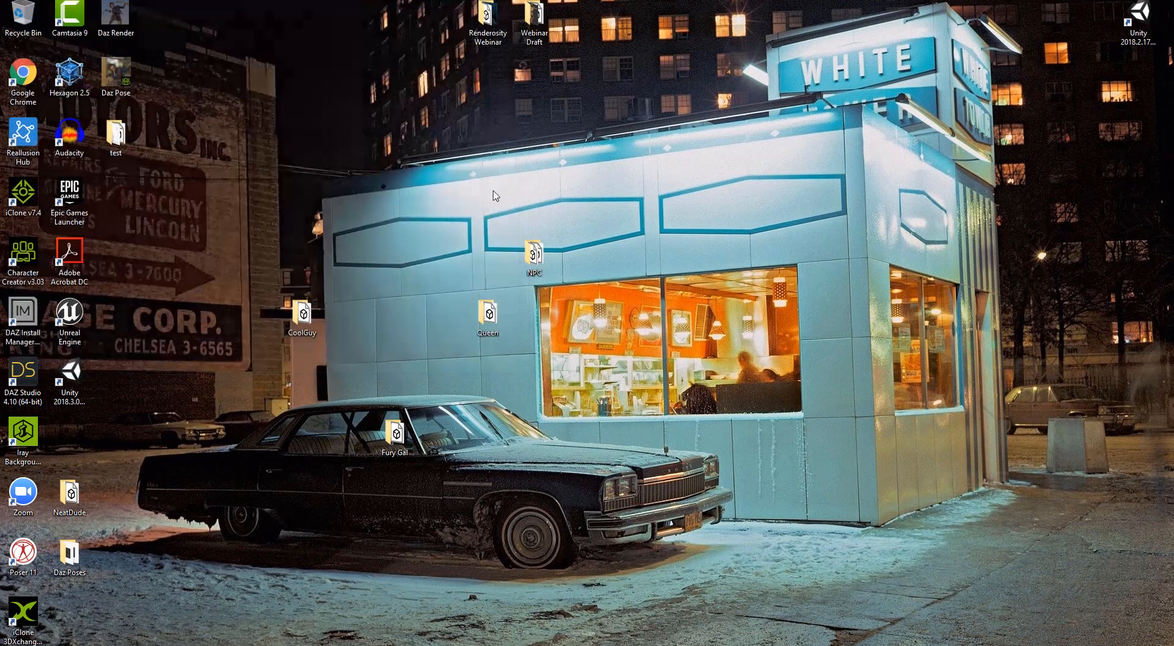
- Import the Fury Gal folder from the desktop into the CC_Assets folder in Unity
{"action": "left_click_drag", "start_coordinate": [398, 435], "coordinate": [273, 519]}
{"action": "key", "text": "alt+Tab"}
{"action": "key", "text": "alt+Tab"}
{"action": "key", "text": "alt+Tab"}
{"action": "key", "text": "alt+Tab"}
{"action": "key", "text": "alt+Tab"}
{"action": "key", "text": "alt+Tab"}
{"action": "key", "text": "alt+Tab"}
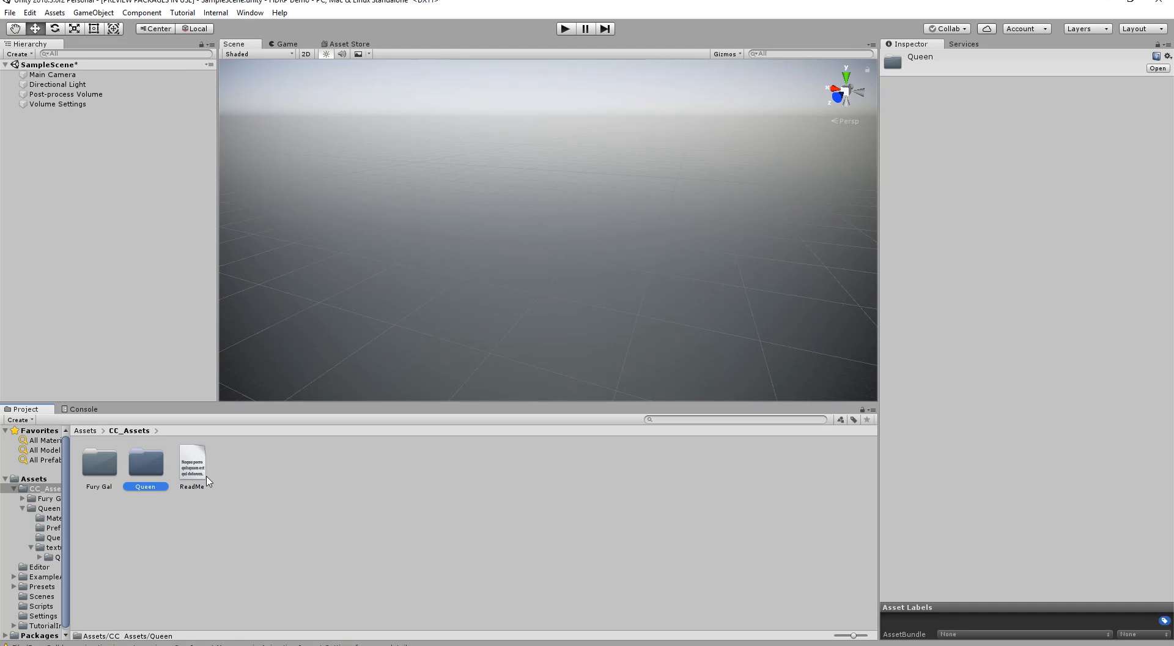
- Review the imported Fury Gal folder and select the Fury Gal prefab in its Prefabs subfolder
{"action": "double_click", "coordinate": [108, 473]}
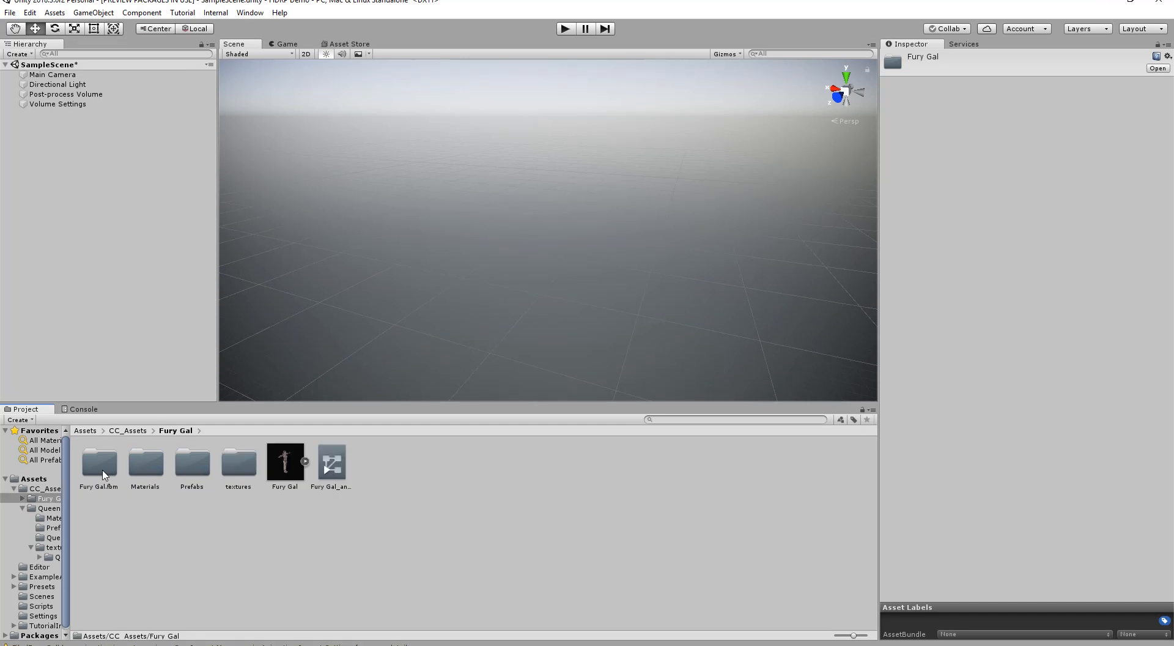
{"action": "left_click", "coordinate": [197, 472]}
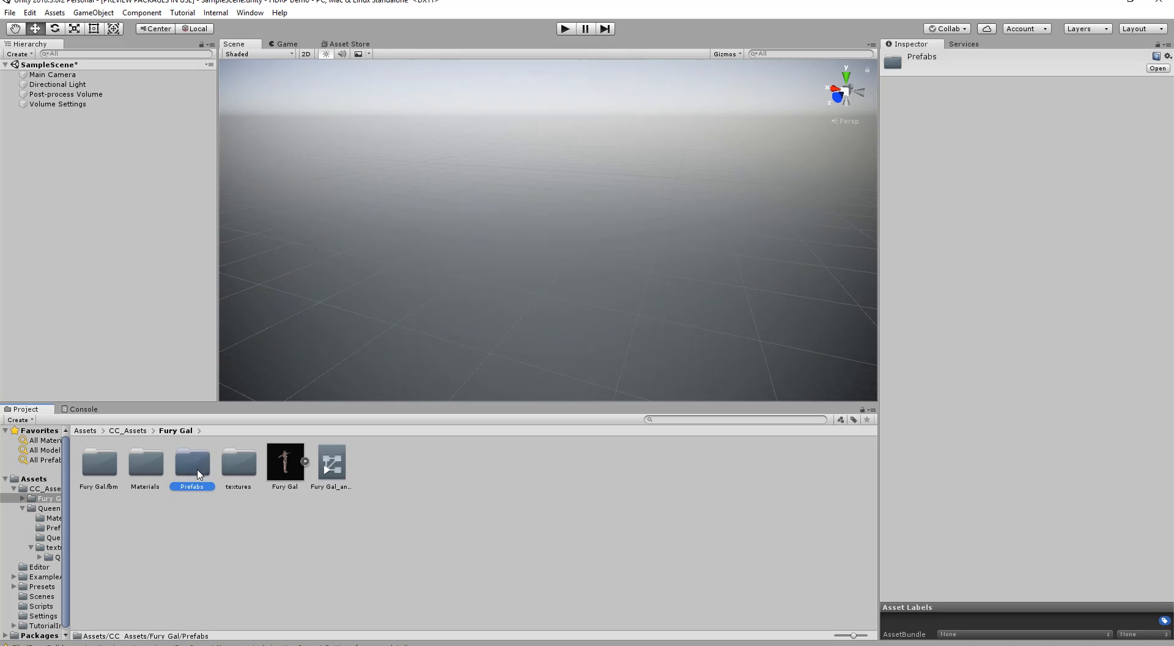
{"action": "left_click", "coordinate": [244, 470]}
{"action": "left_click", "coordinate": [295, 473]}
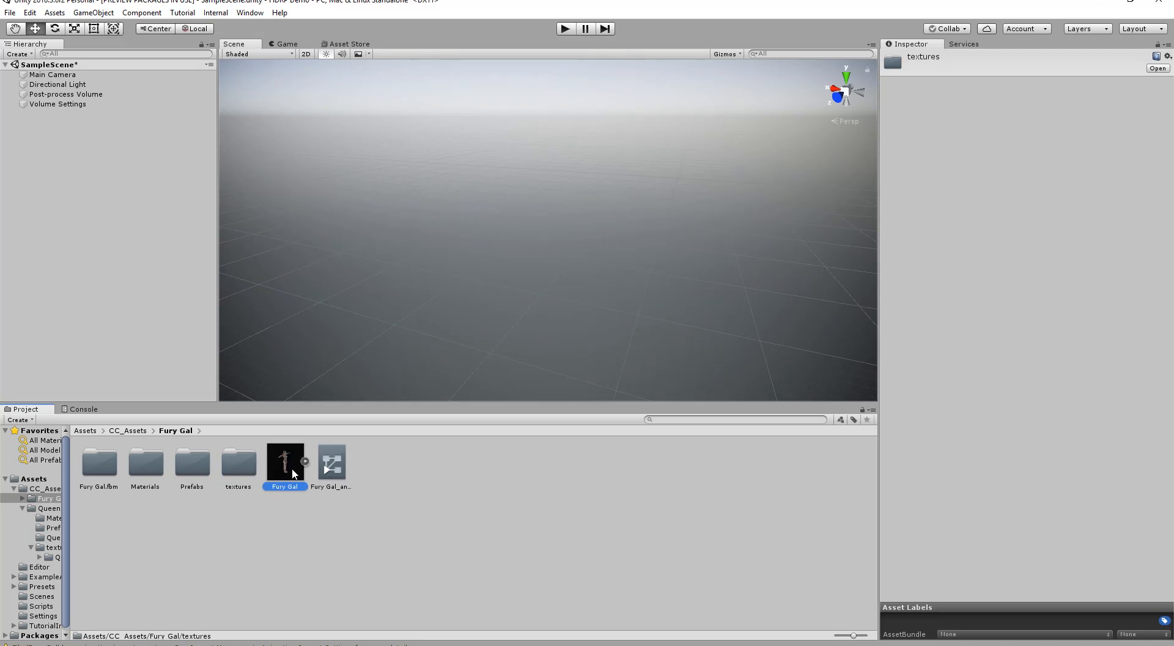
{"action": "double_click", "coordinate": [205, 472]}
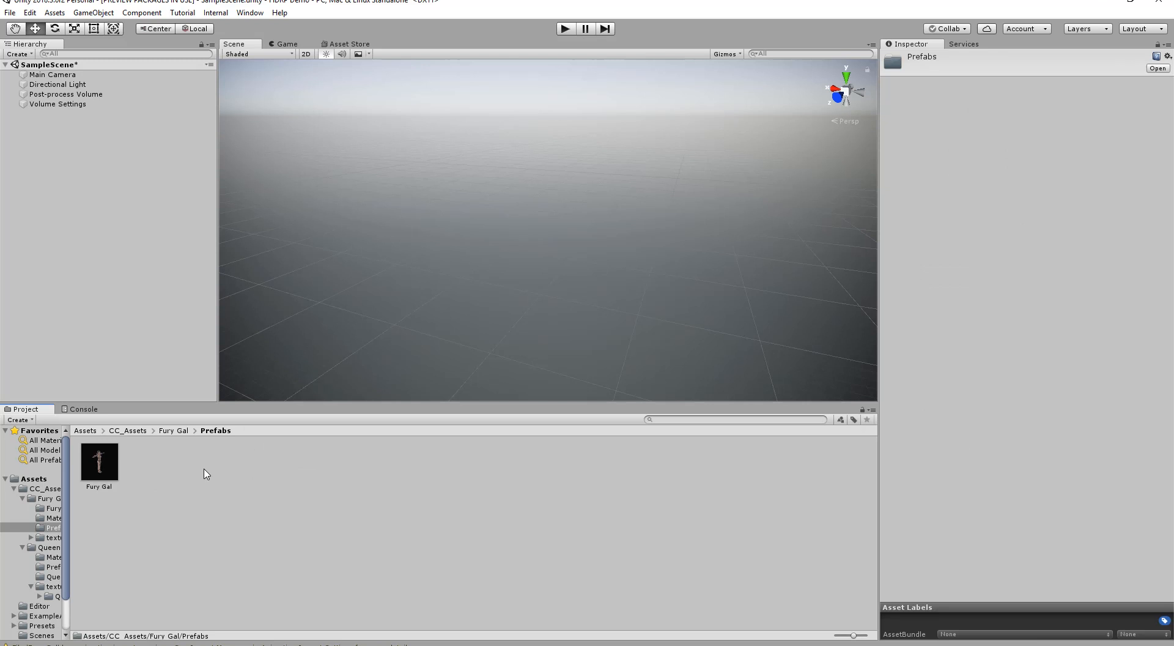
{"action": "left_click", "coordinate": [106, 468]}
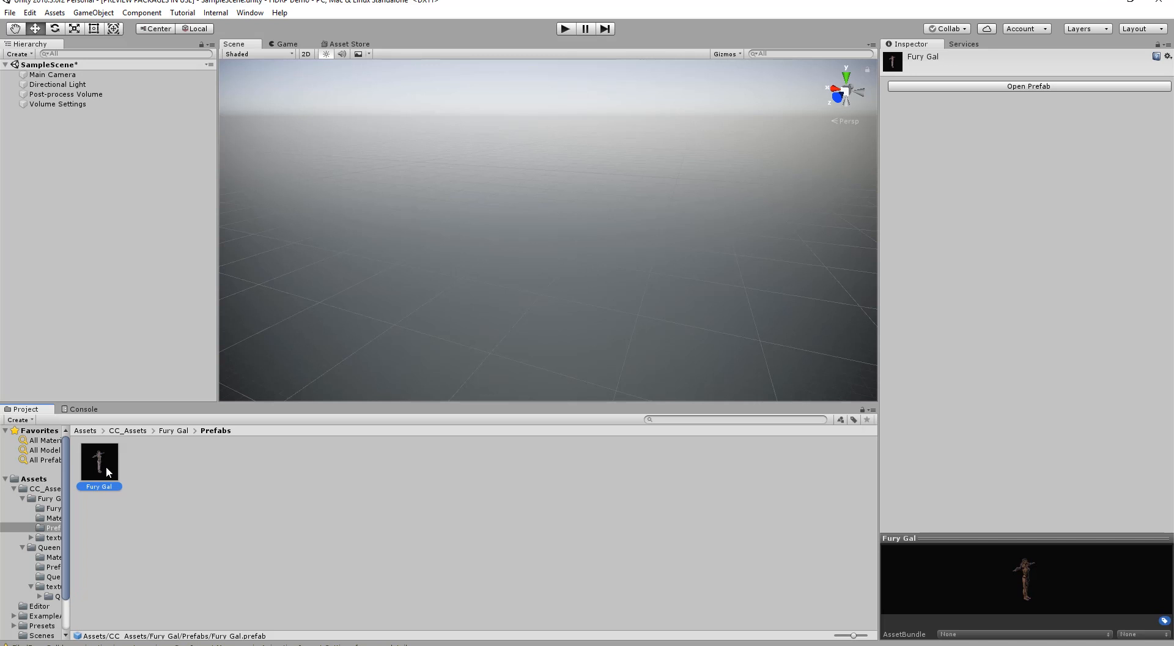
- Check the Auto-Processing for CC Character option and add the Fury Gal prefab to the SampleScene hierarchy
{"action": "left_click", "coordinate": [257, 13]}
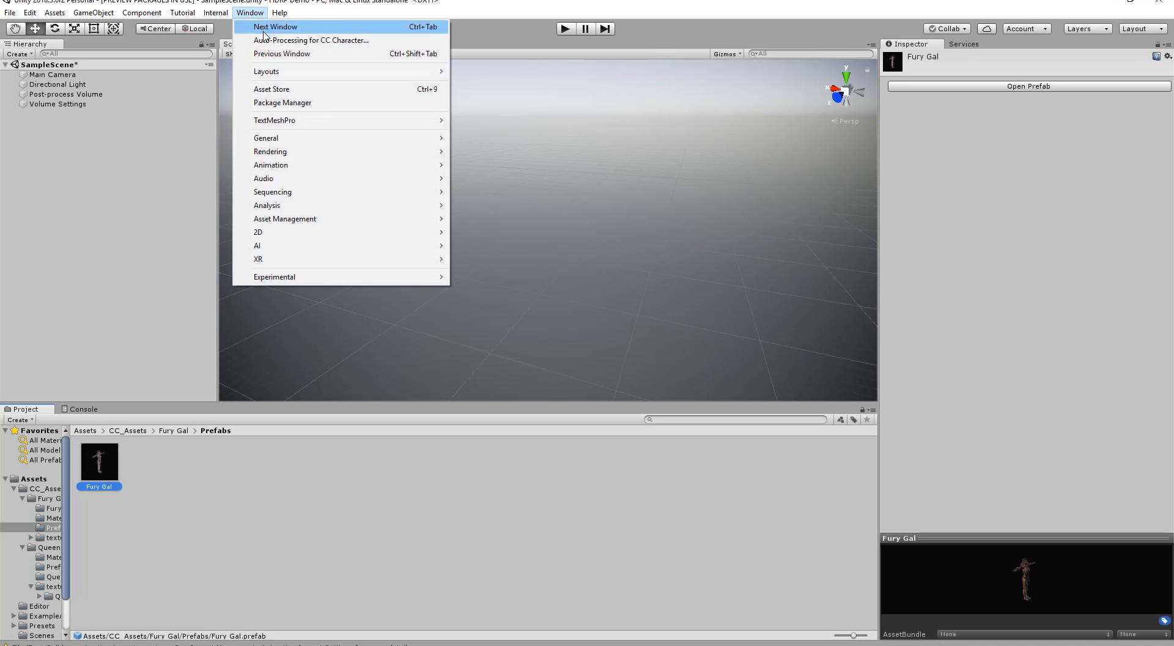
{"action": "left_click", "coordinate": [308, 42]}
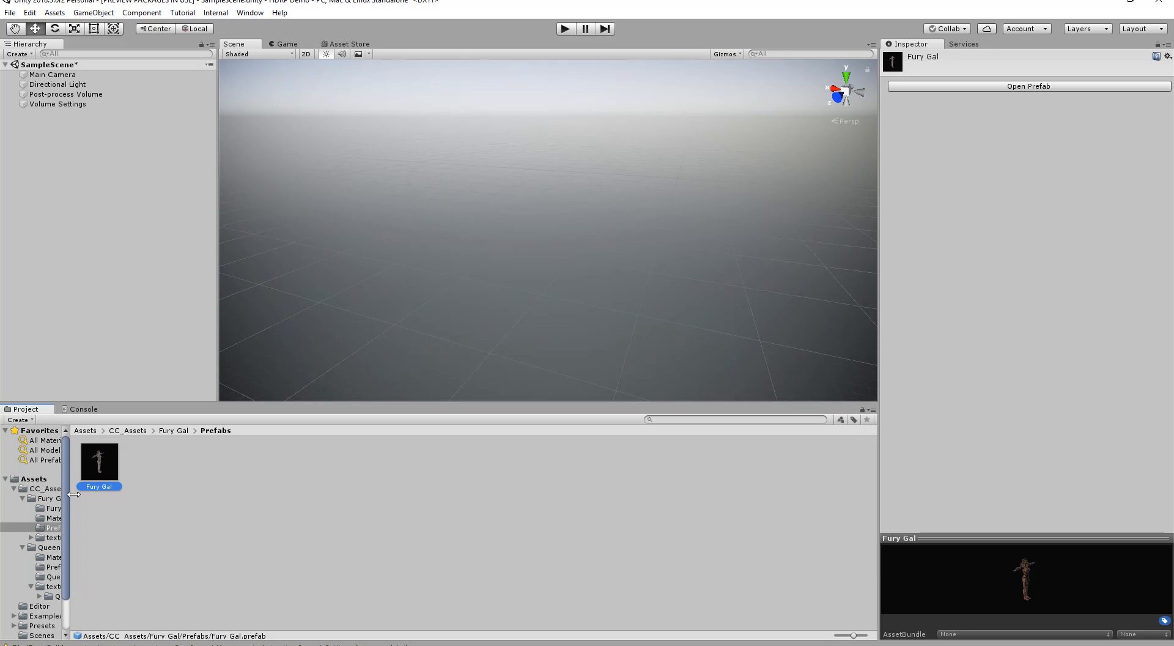
{"action": "left_click_drag", "start_coordinate": [97, 475], "coordinate": [65, 204]}
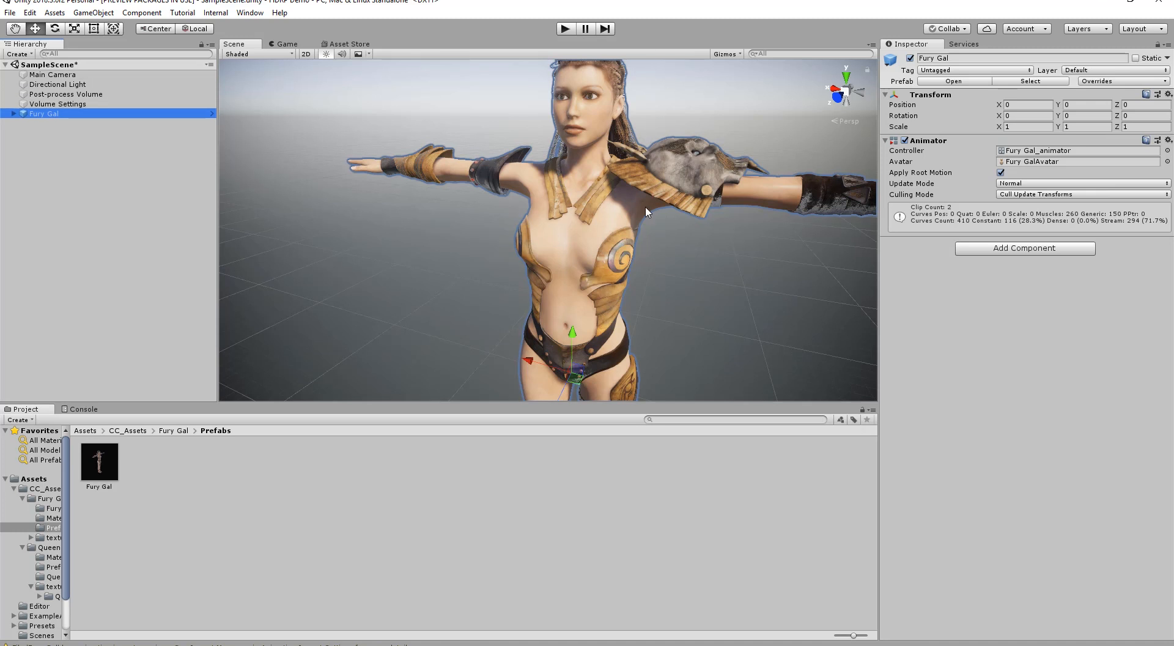
{"action": "key", "text": "alt"}
{"action": "left_click_drag", "start_coordinate": [688, 111], "coordinate": [579, 194], "text": "alt"}
{"action": "right_click_drag", "start_coordinate": [580, 193], "coordinate": [563, 183], "text": "alt"}
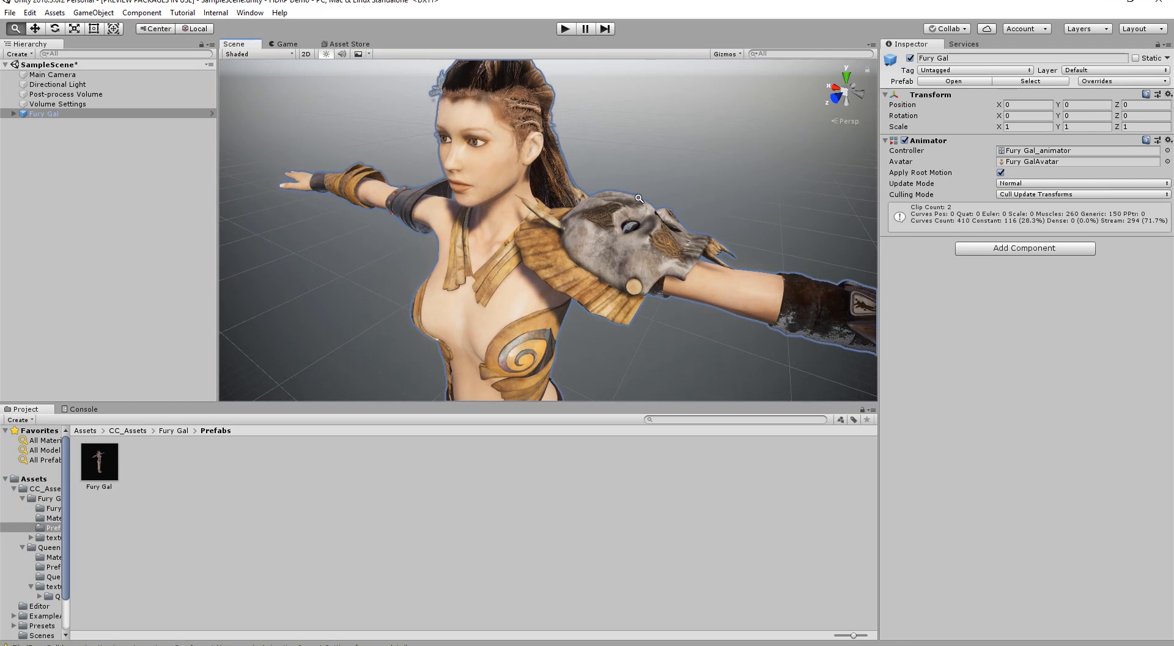
{"action": "left_click_drag", "start_coordinate": [563, 182], "coordinate": [583, 189], "text": "alt"}
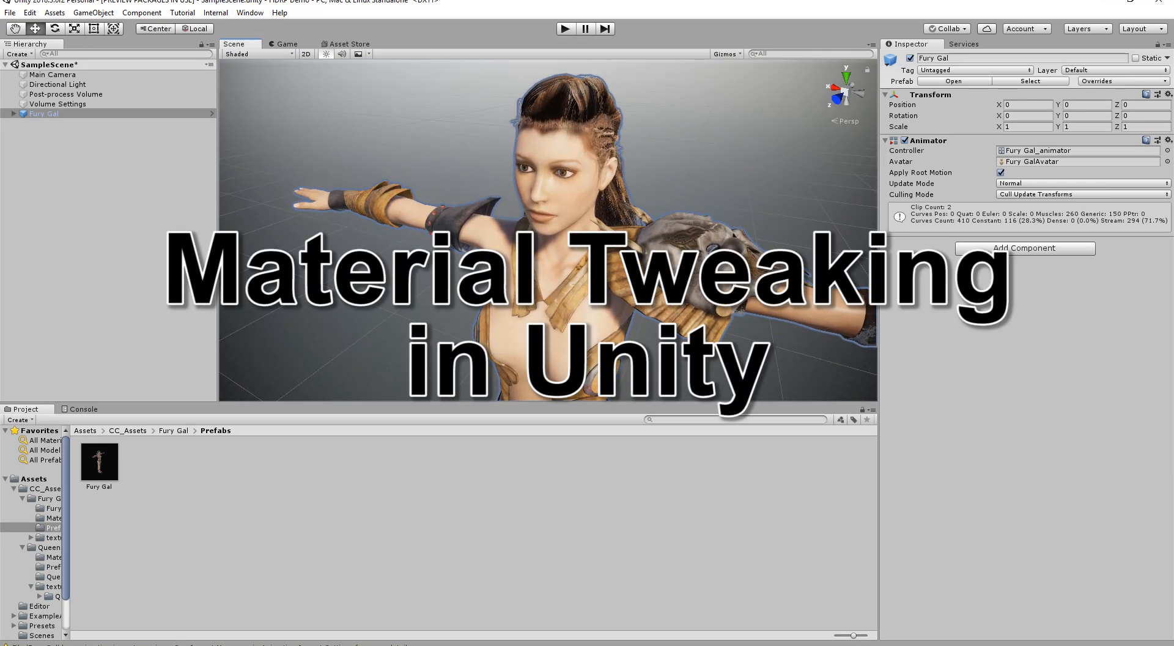
- Expand Fury Gal in the scene hierarchy, select Fury_LShldrArmor and show the settings of its material
{"action": "left_click", "coordinate": [366, 275]}
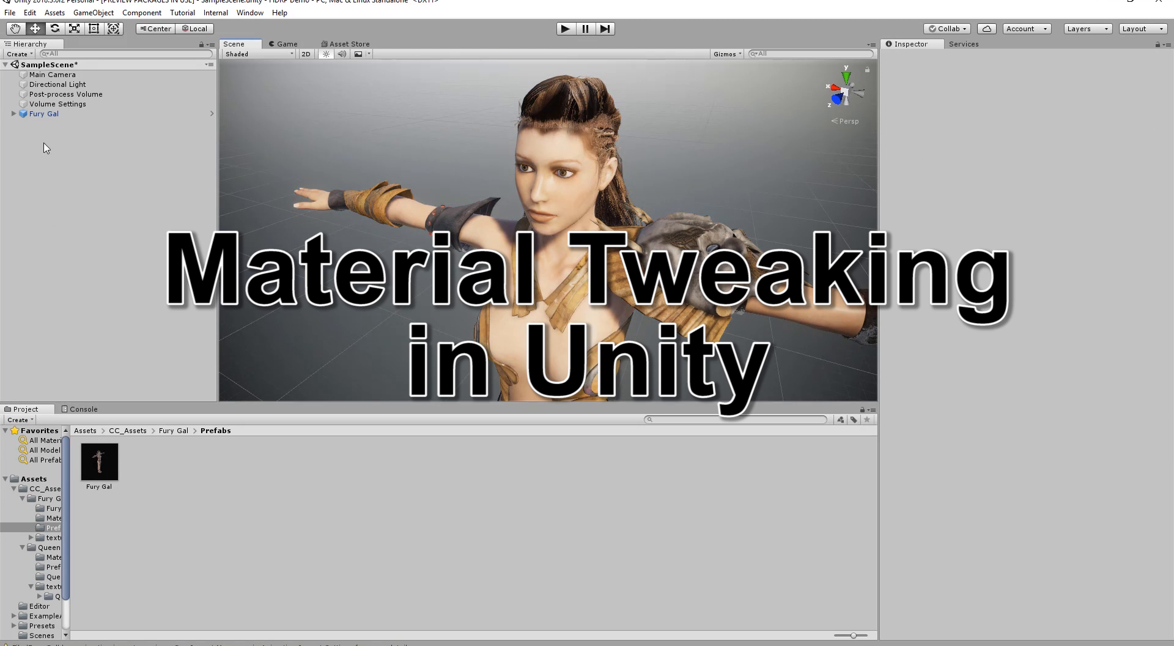
{"action": "left_click", "coordinate": [13, 114]}
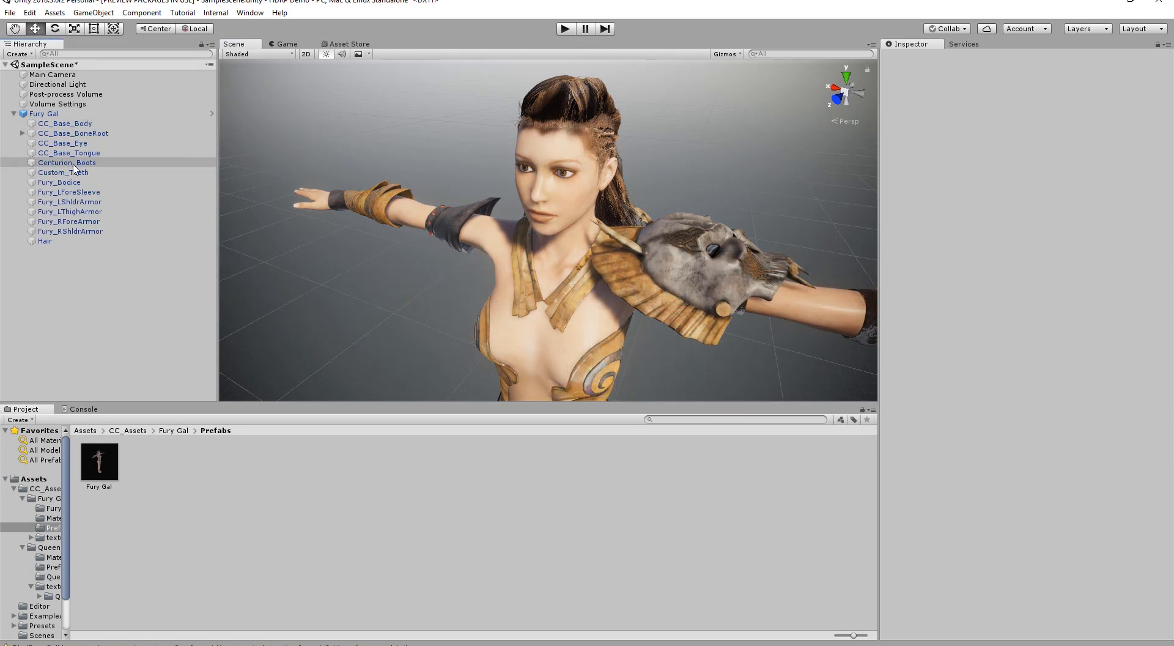
{"action": "left_click", "coordinate": [116, 202]}
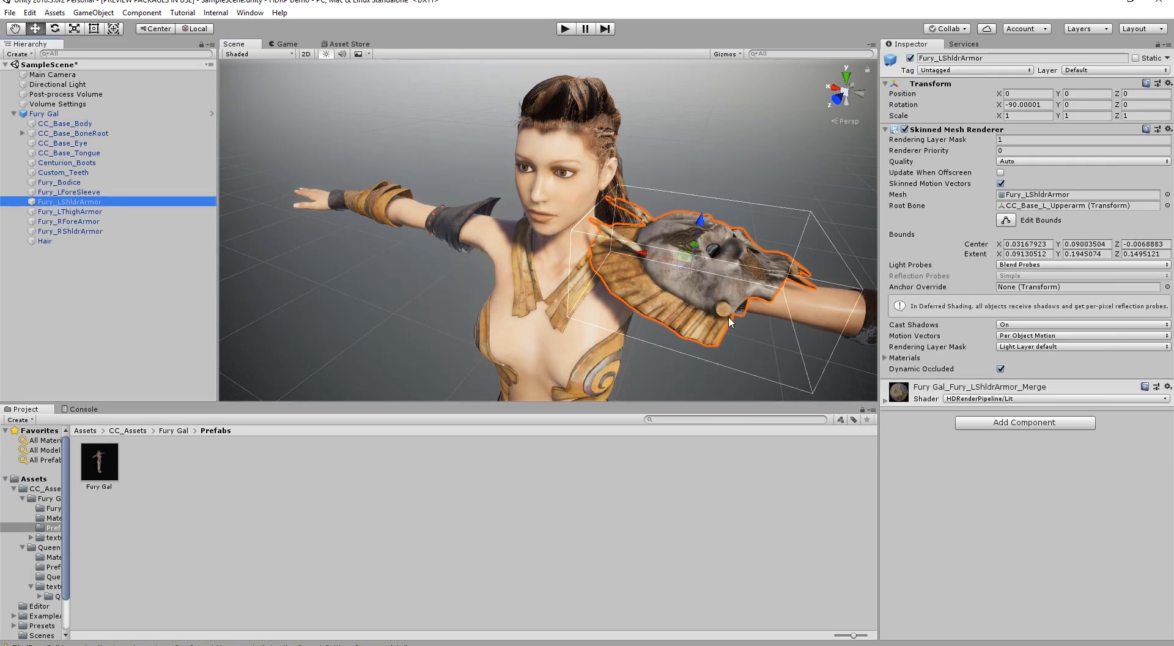
{"action": "left_click_drag", "start_coordinate": [728, 316], "coordinate": [610, 296], "text": "alt"}
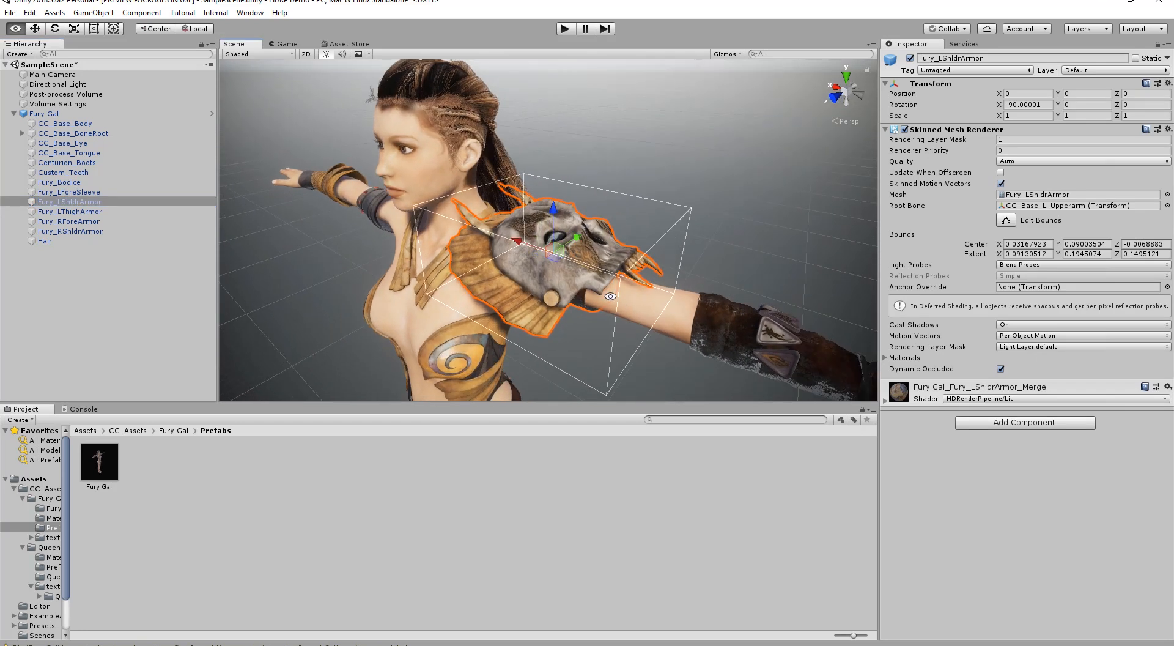
{"action": "right_click_drag", "start_coordinate": [610, 296], "coordinate": [667, 296], "text": "alt"}
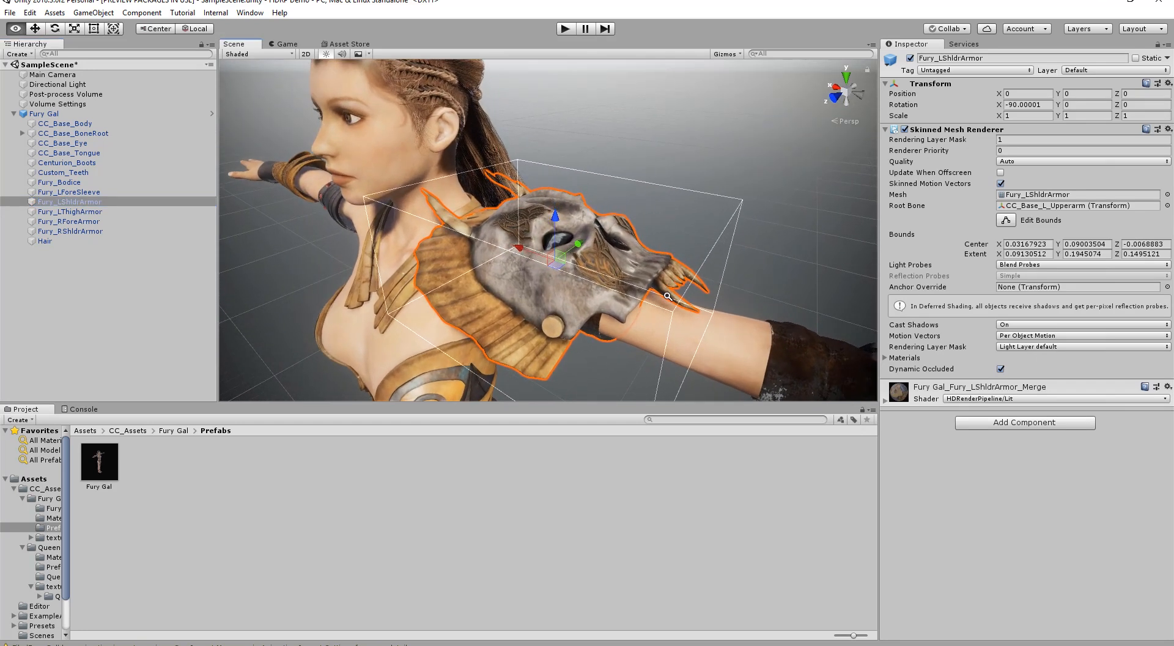
{"action": "left_click", "coordinate": [885, 357]}
{"action": "left_click", "coordinate": [885, 357]}
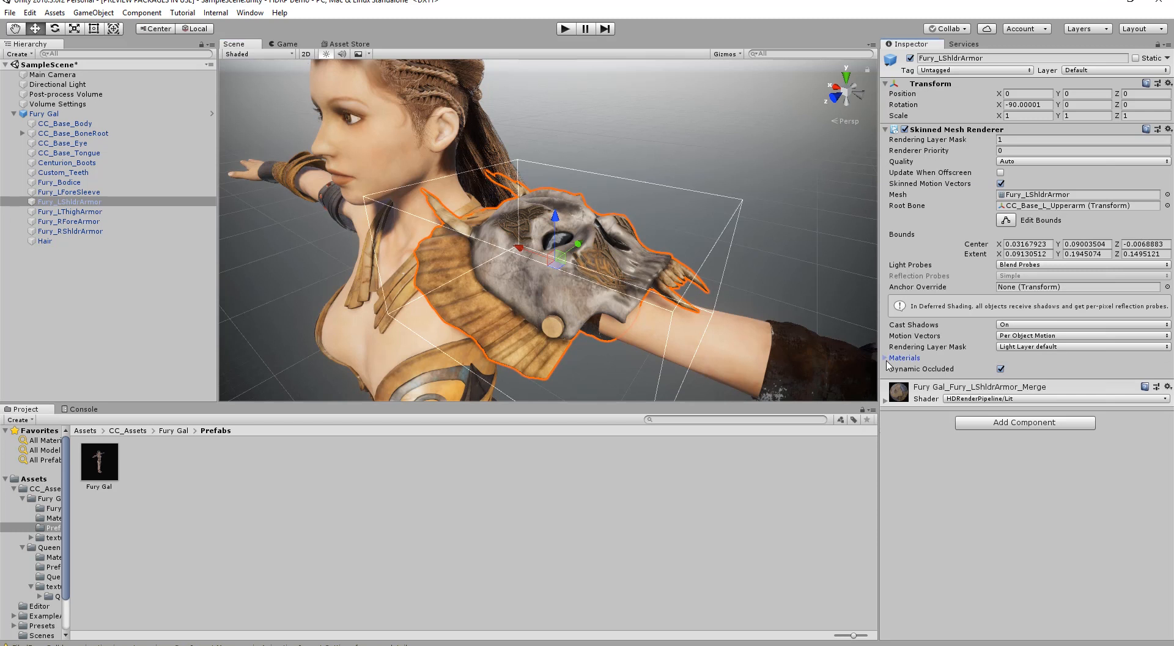
{"action": "left_click", "coordinate": [885, 400]}
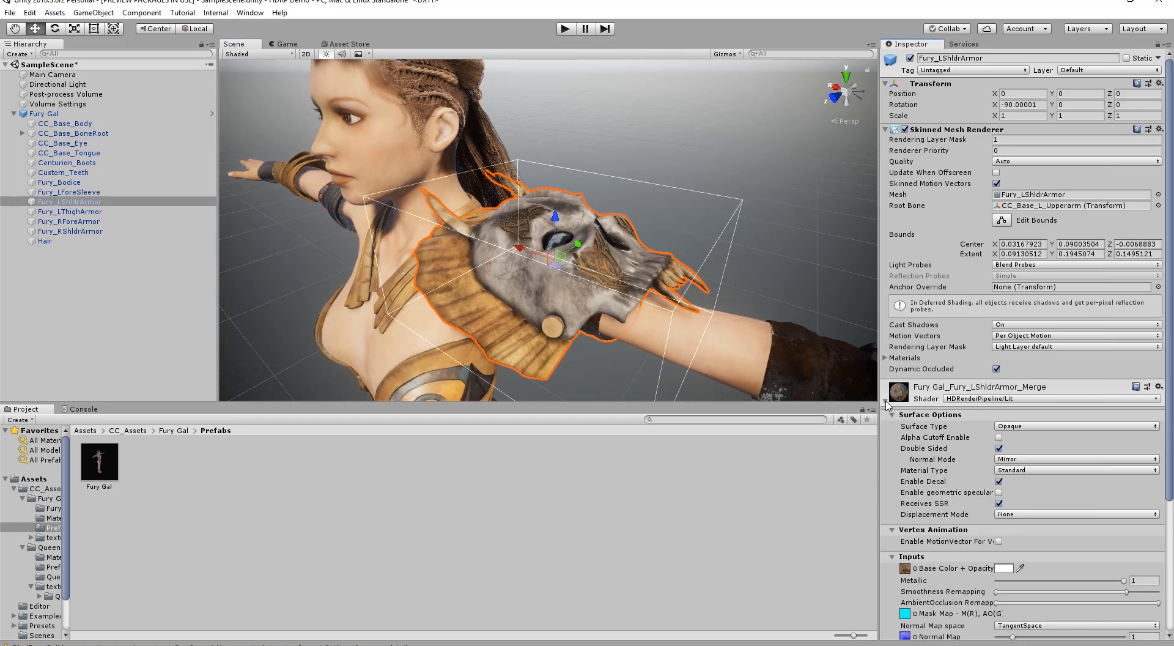
- Narrow the shoulder armor material's Smoothness Remapping range, with the minimum at about one third and the maximum at about 70 percent
{"action": "scroll", "coordinate": [923, 450], "scroll_direction": "down", "scroll_amount": 5}
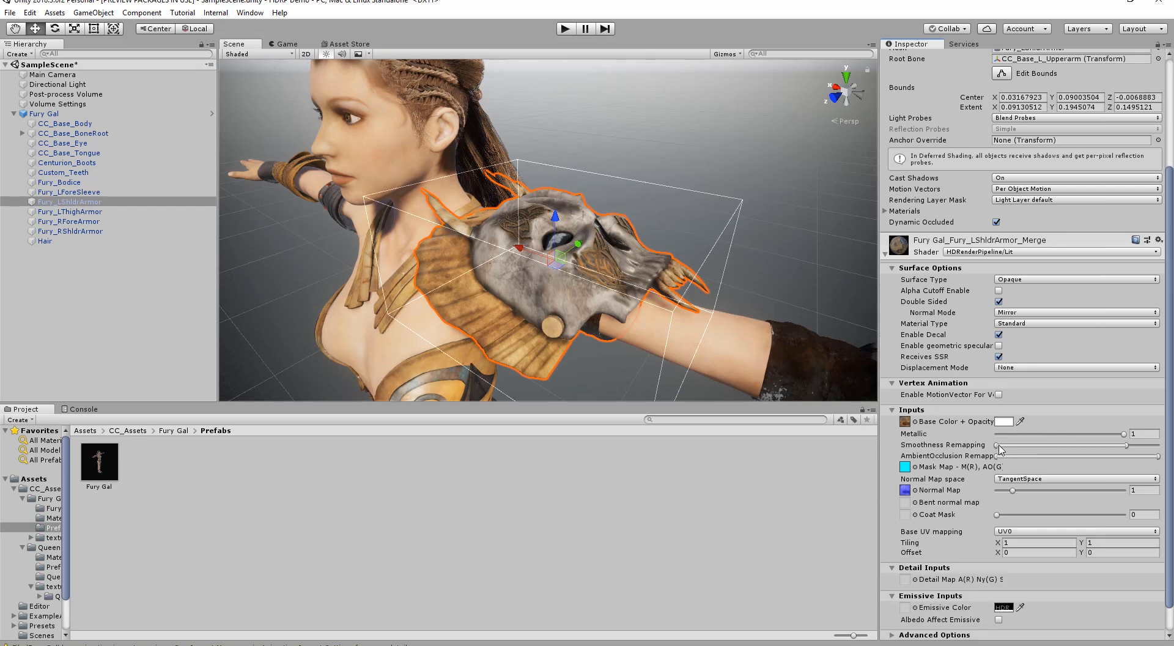
{"action": "mouse_move", "coordinate": [996, 445]}
{"action": "left_mouse_down"}
{"action": "mouse_move", "coordinate": [1124, 445]}
{"action": "mouse_move", "coordinate": [1010, 446]}
{"action": "mouse_move", "coordinate": [1032, 446]}
{"action": "left_mouse_up"}
{"action": "mouse_move", "coordinate": [1109, 445]}
{"action": "left_mouse_down"}
{"action": "mouse_move", "coordinate": [1078, 446]}
{"action": "mouse_move", "coordinate": [1122, 449]}
{"action": "mouse_move", "coordinate": [1096, 450]}
{"action": "left_mouse_up"}
{"action": "left_click_drag", "start_coordinate": [1014, 446], "coordinate": [1039, 445]}
{"action": "mouse_move", "coordinate": [547, 297]}
{"action": "left_mouse_down", "text": "alt"}
{"action": "mouse_move", "coordinate": [521, 300]}
{"action": "mouse_move", "coordinate": [556, 297]}
{"action": "left_mouse_up", "text": "alt"}
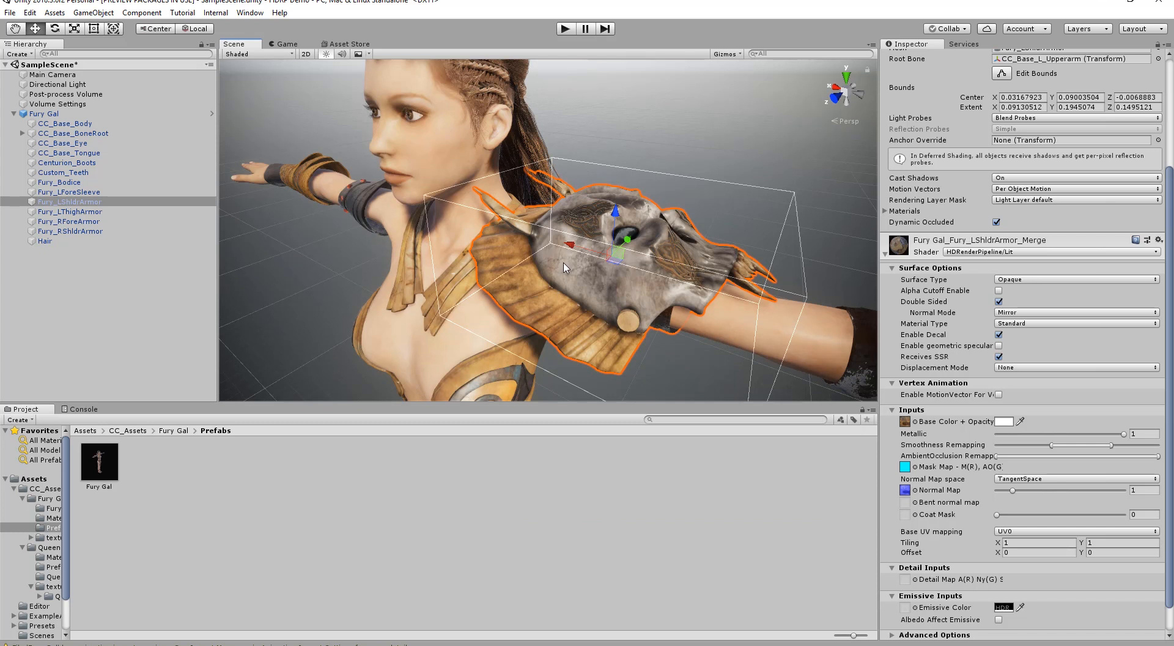
- Select the left thigh armor, Fury_LThighArmor, on the character and show its material settings
{"action": "middle_click_drag", "start_coordinate": [565, 168], "coordinate": [570, 25]}
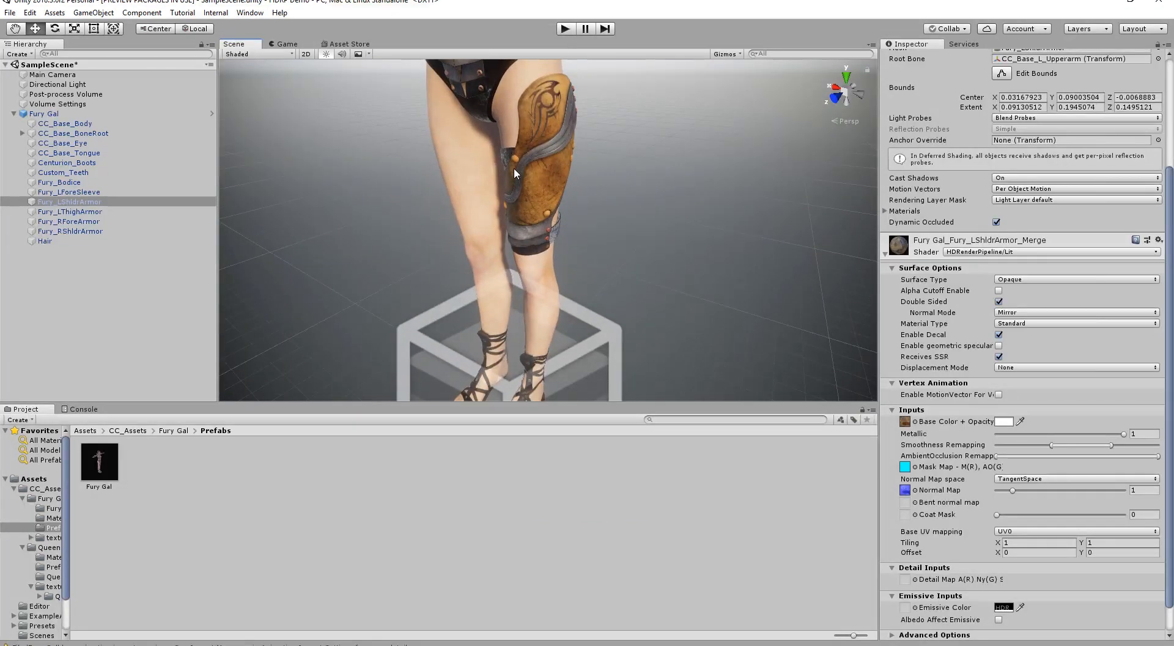
{"action": "right_click_drag", "start_coordinate": [514, 167], "coordinate": [556, 168]}
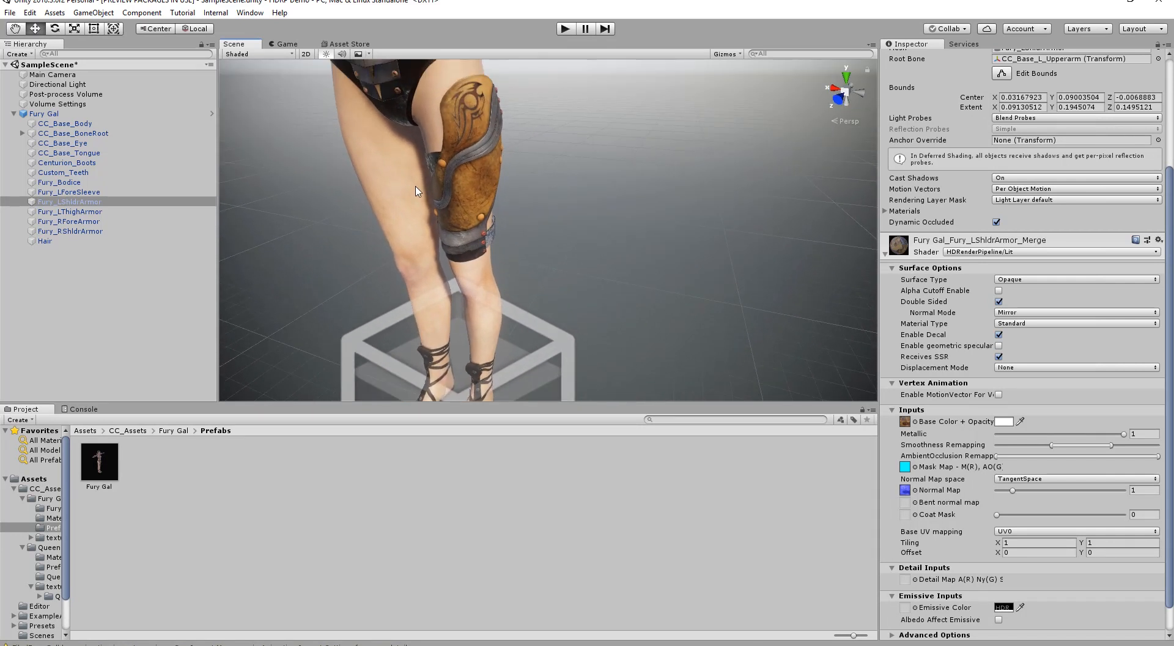
{"action": "middle_click_drag", "start_coordinate": [467, 172], "coordinate": [574, 197]}
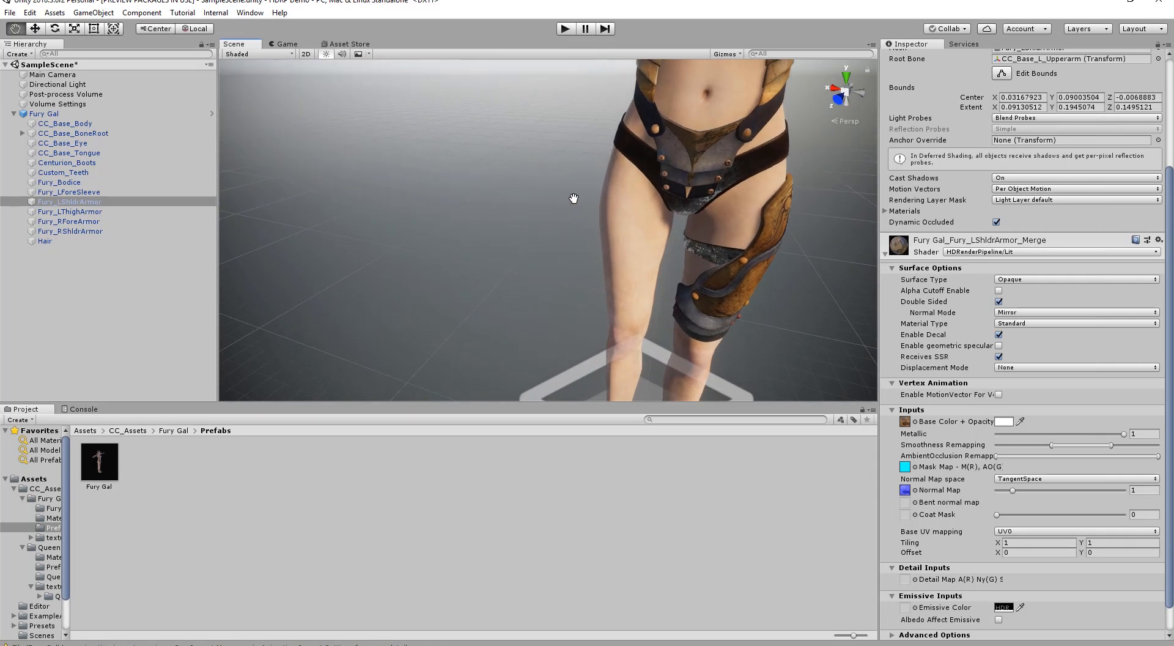
{"action": "scroll", "coordinate": [575, 199], "scroll_direction": "up", "scroll_amount": 3}
{"action": "middle_click_drag", "start_coordinate": [780, 219], "coordinate": [706, 207]}
{"action": "left_click", "coordinate": [706, 208]}
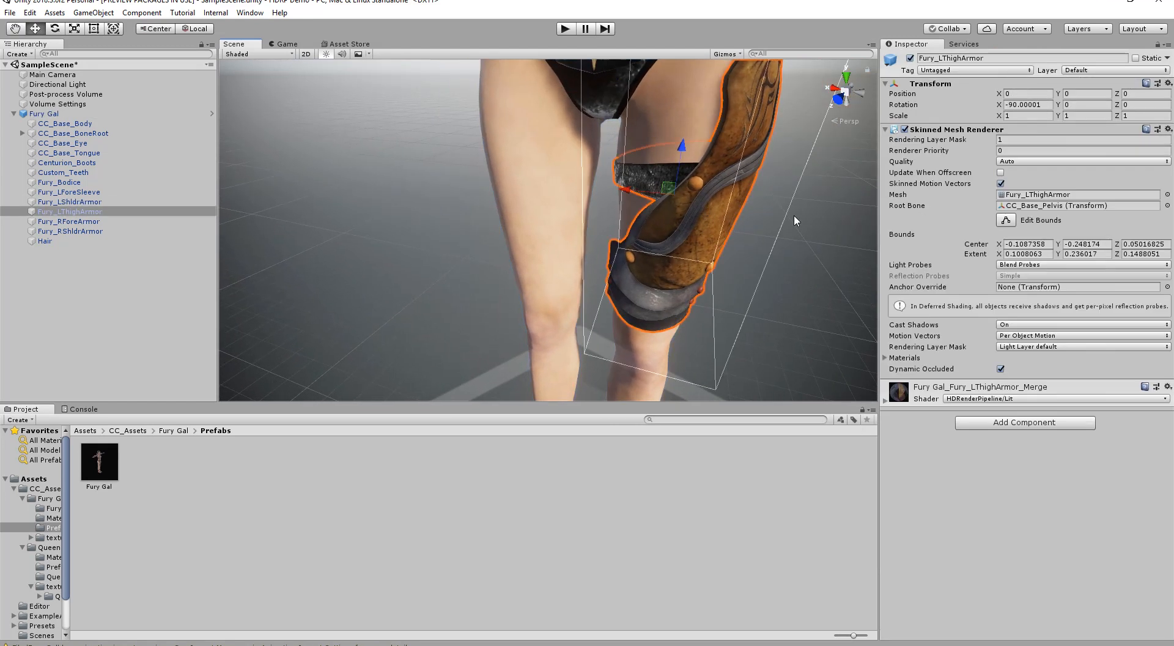
{"action": "left_click", "coordinate": [884, 401]}
- Raise the minimum of the thigh armor material's Smoothness Remapping range to just under half
{"action": "left_click_drag", "start_coordinate": [1168, 450], "coordinate": [1167, 612]}
{"action": "left_click_drag", "start_coordinate": [996, 414], "coordinate": [1072, 416]}
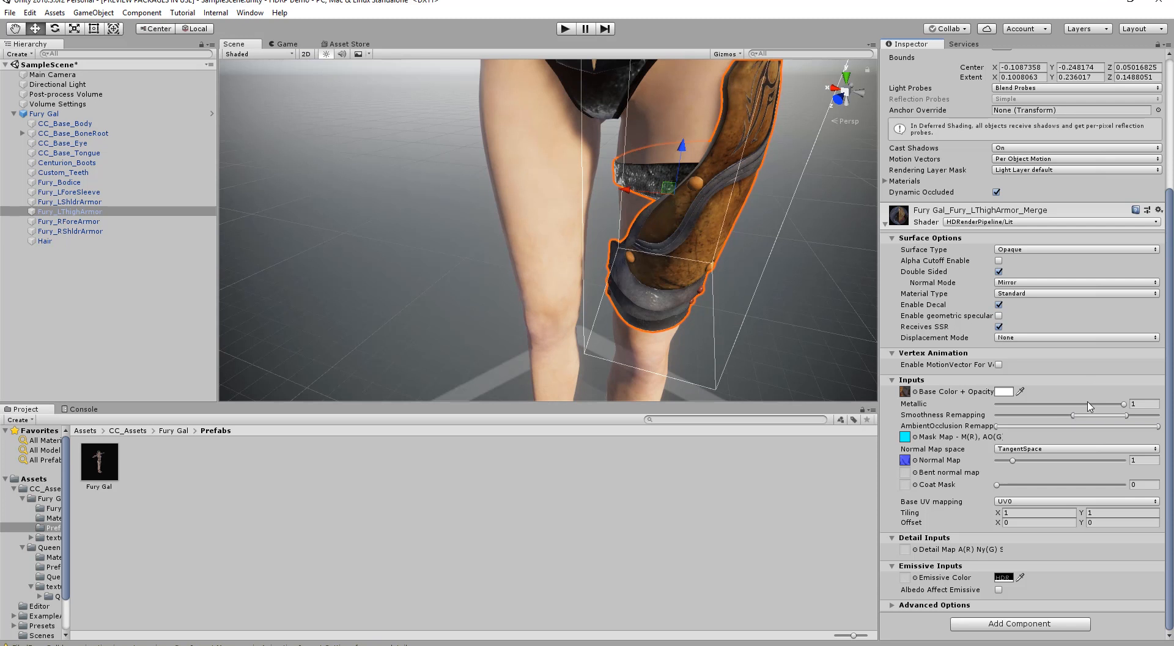
{"action": "mouse_move", "coordinate": [1095, 418]}
{"action": "left_mouse_down"}
{"action": "mouse_move", "coordinate": [1051, 420]}
{"action": "mouse_move", "coordinate": [1104, 420]}
{"action": "mouse_move", "coordinate": [1087, 419]}
{"action": "left_mouse_up"}
- Examine the character's eyes and hair up close in the Scene view
{"action": "middle_click_drag", "start_coordinate": [725, 97], "coordinate": [713, 273]}
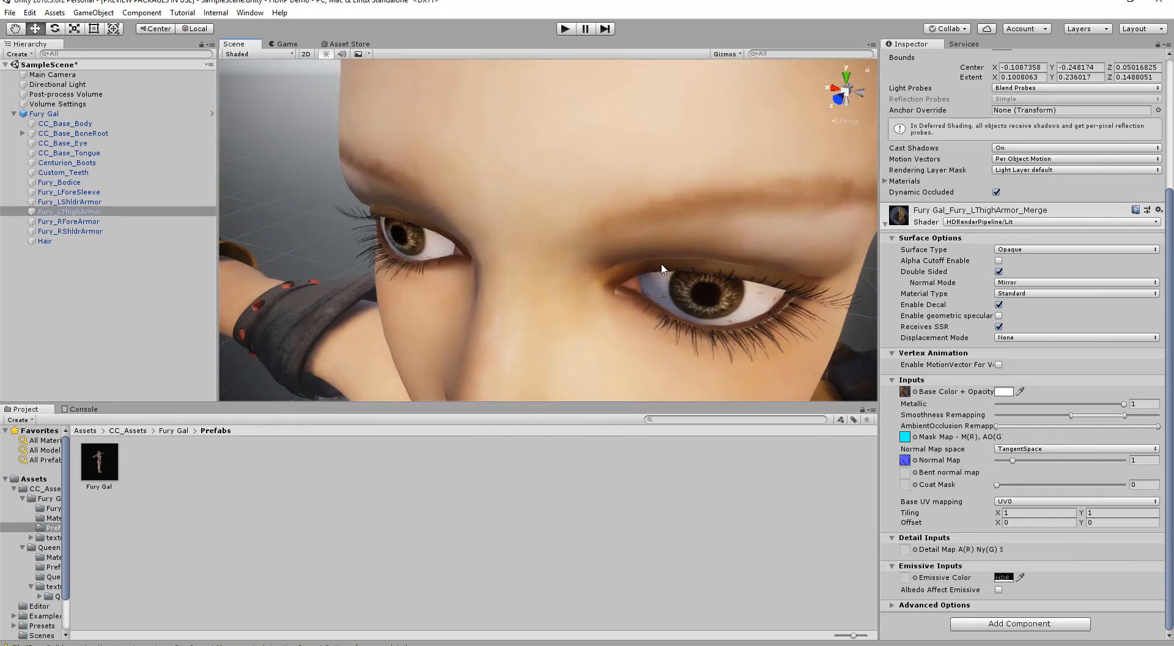
{"action": "right_click_drag", "start_coordinate": [660, 268], "coordinate": [659, 263]}
{"action": "right_click_drag", "start_coordinate": [737, 237], "coordinate": [711, 237], "text": "alt"}
{"action": "left_click_drag", "start_coordinate": [736, 178], "coordinate": [719, 217], "text": "alt"}
{"action": "left_click_drag", "start_coordinate": [599, 232], "coordinate": [600, 230], "text": "alt"}
{"action": "scroll", "coordinate": [626, 238], "scroll_direction": "up", "scroll_amount": 4}
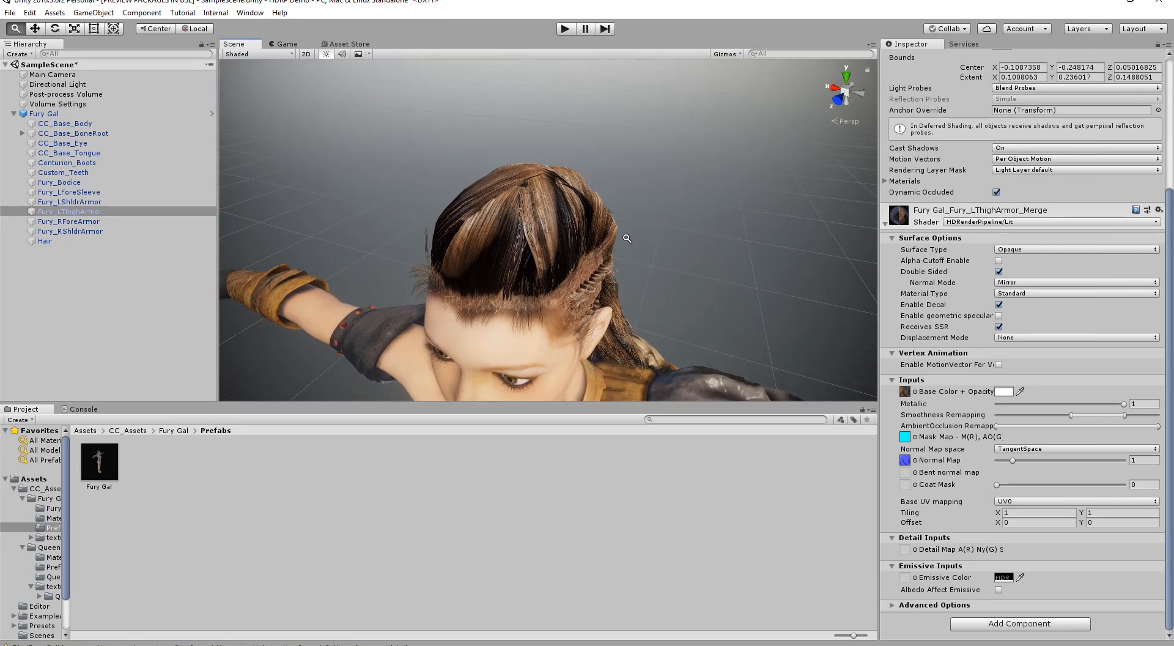
- Select the character's Hair and enable the transparent depth prepass on its Fury Gal_Octavia_Transparency material
{"action": "left_click_drag", "start_coordinate": [633, 238], "coordinate": [624, 233], "text": "alt"}
{"action": "left_click", "coordinate": [593, 227]}
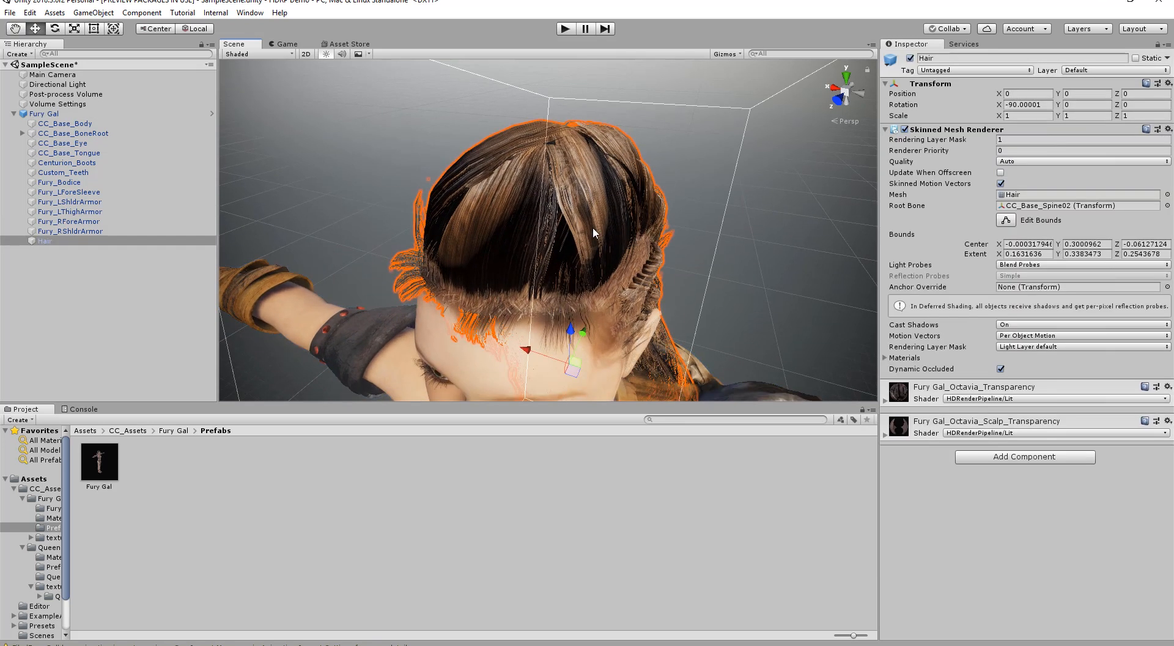
{"action": "left_click", "coordinate": [886, 402]}
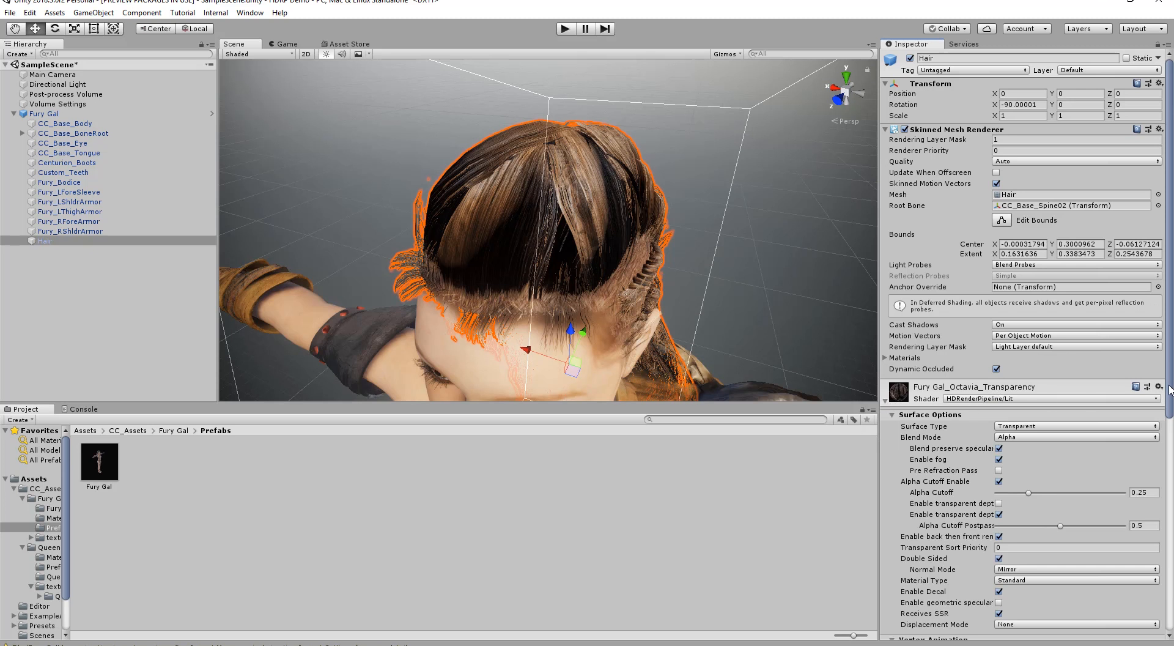
{"action": "left_click_drag", "start_coordinate": [1169, 389], "coordinate": [1171, 451]}
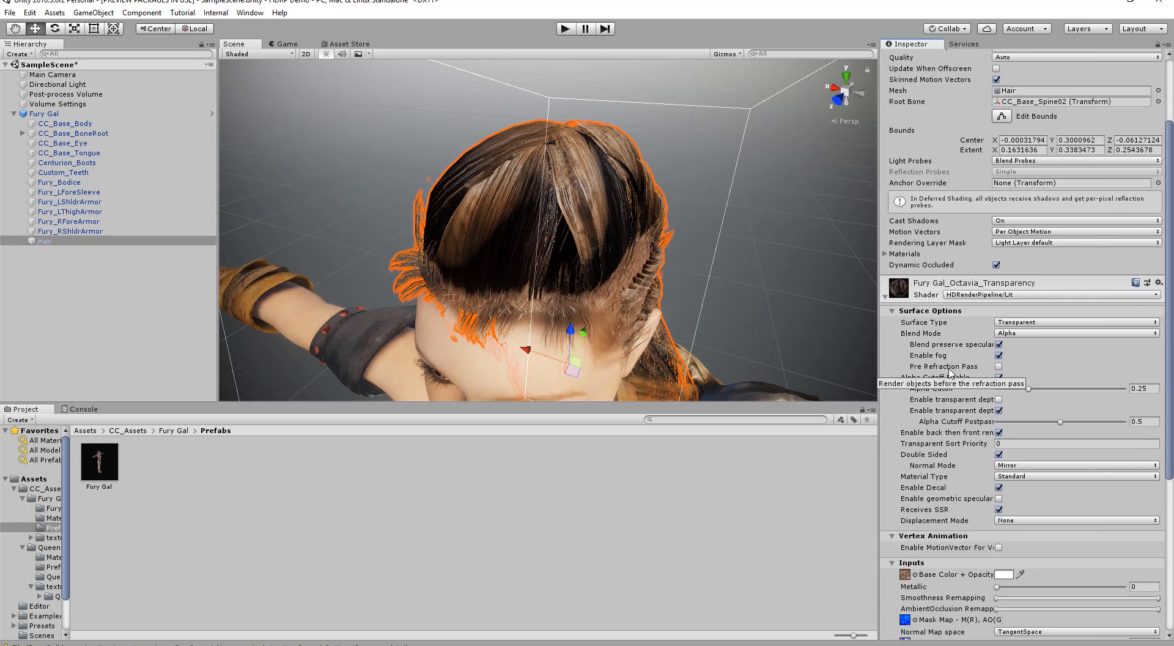
{"action": "left_click", "coordinate": [998, 399]}
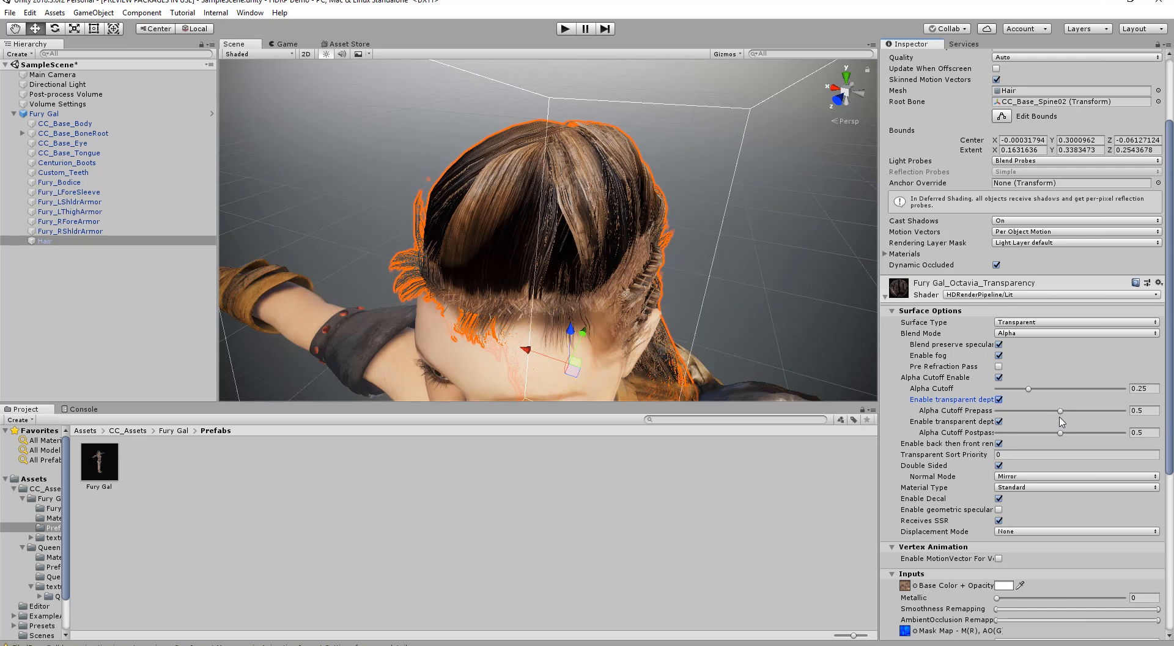
- Adjust the hair material's cutoffs: Alpha Cutoff 0.308, Alpha Cutoff Prepass 0.495 and Alpha Cutoff Postpass 0.514
{"action": "mouse_move", "coordinate": [1061, 413]}
{"action": "left_mouse_down"}
{"action": "mouse_move", "coordinate": [989, 413]}
{"action": "mouse_move", "coordinate": [1101, 414]}
{"action": "mouse_move", "coordinate": [990, 411]}
{"action": "mouse_move", "coordinate": [1066, 411]}
{"action": "mouse_move", "coordinate": [1058, 433]}
{"action": "mouse_move", "coordinate": [1014, 433]}
{"action": "mouse_move", "coordinate": [1061, 433]}
{"action": "left_mouse_up"}
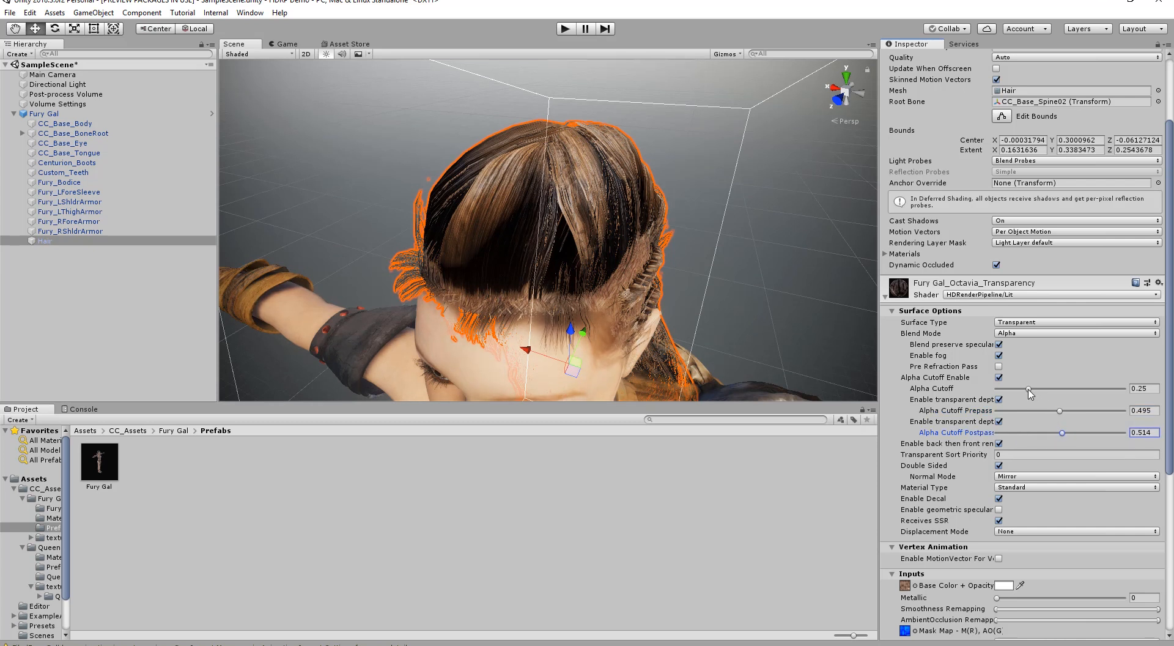
{"action": "mouse_move", "coordinate": [1030, 389]}
{"action": "left_mouse_down"}
{"action": "mouse_move", "coordinate": [1094, 391]}
{"action": "mouse_move", "coordinate": [1037, 393]}
{"action": "left_mouse_up"}
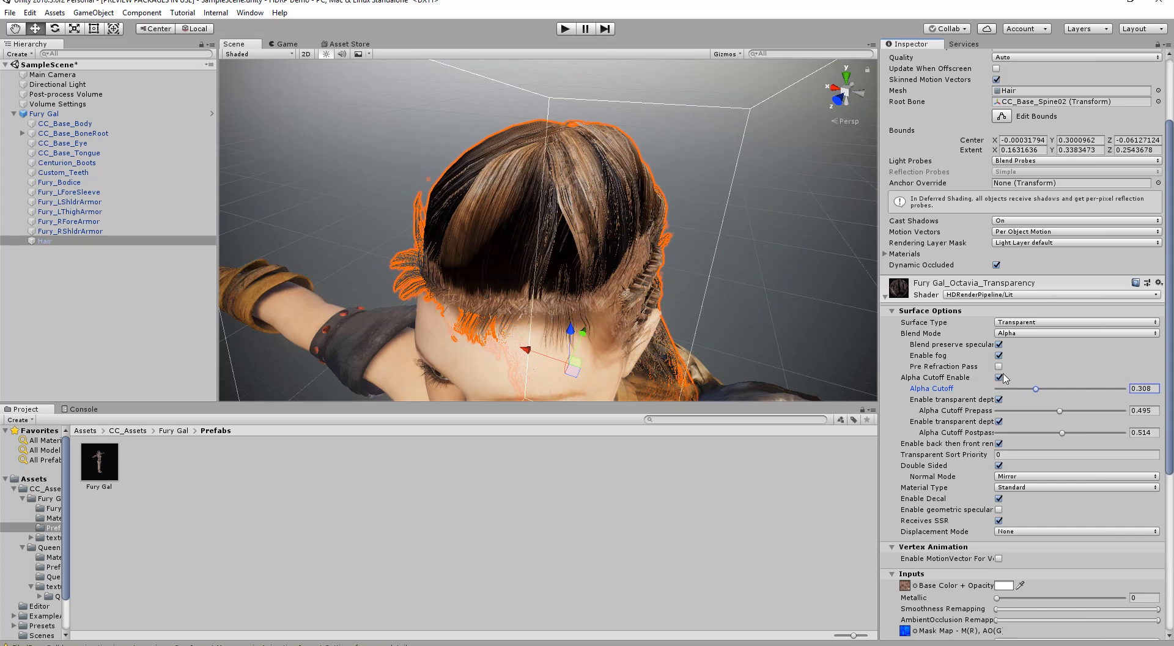
{"action": "left_click", "coordinate": [1023, 324]}
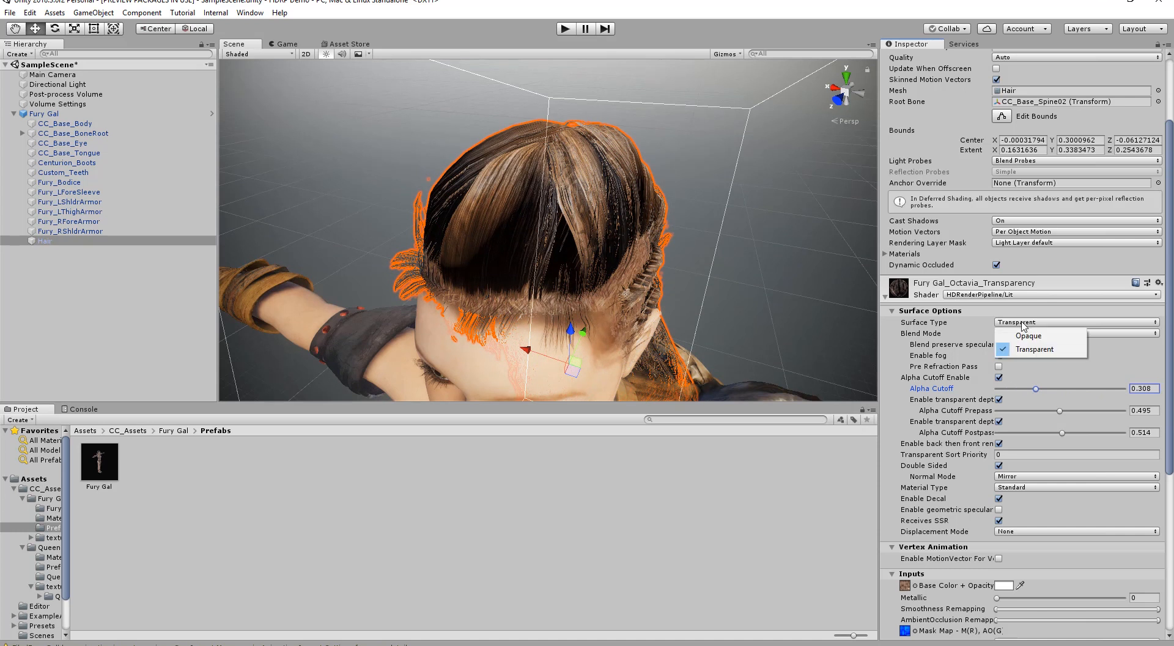
{"action": "left_click", "coordinate": [1032, 313]}
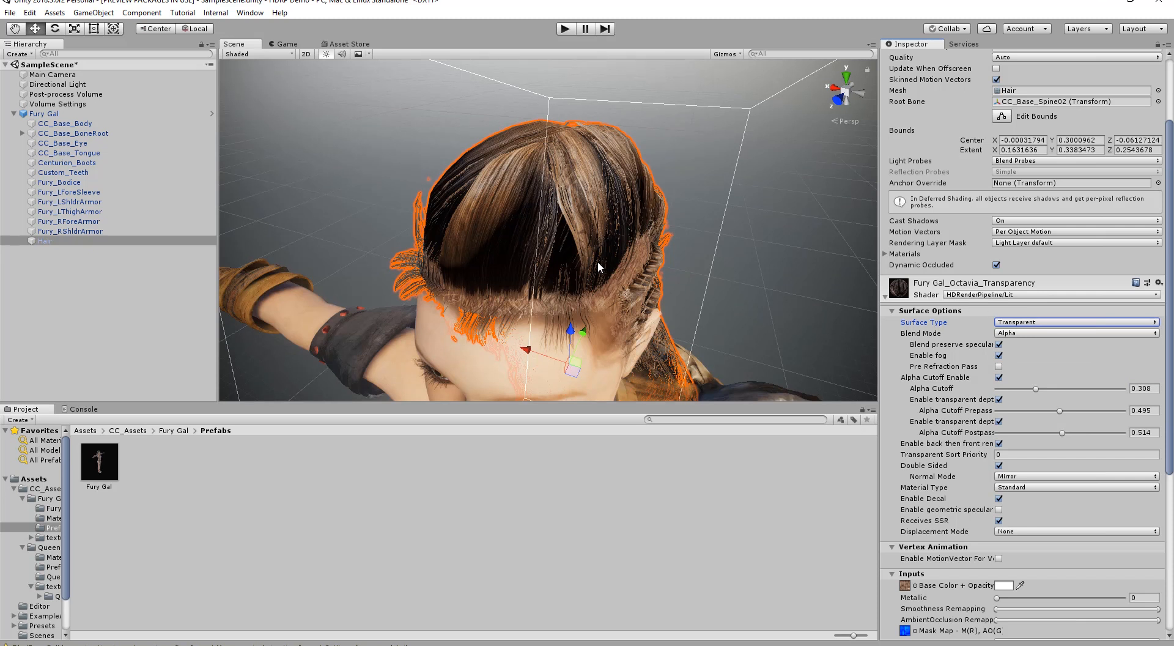
- Reduce the hair material's Normal Map strength to 0 and inspect the hair from the front of the face
{"action": "left_click_drag", "start_coordinate": [1171, 353], "coordinate": [1169, 512]}
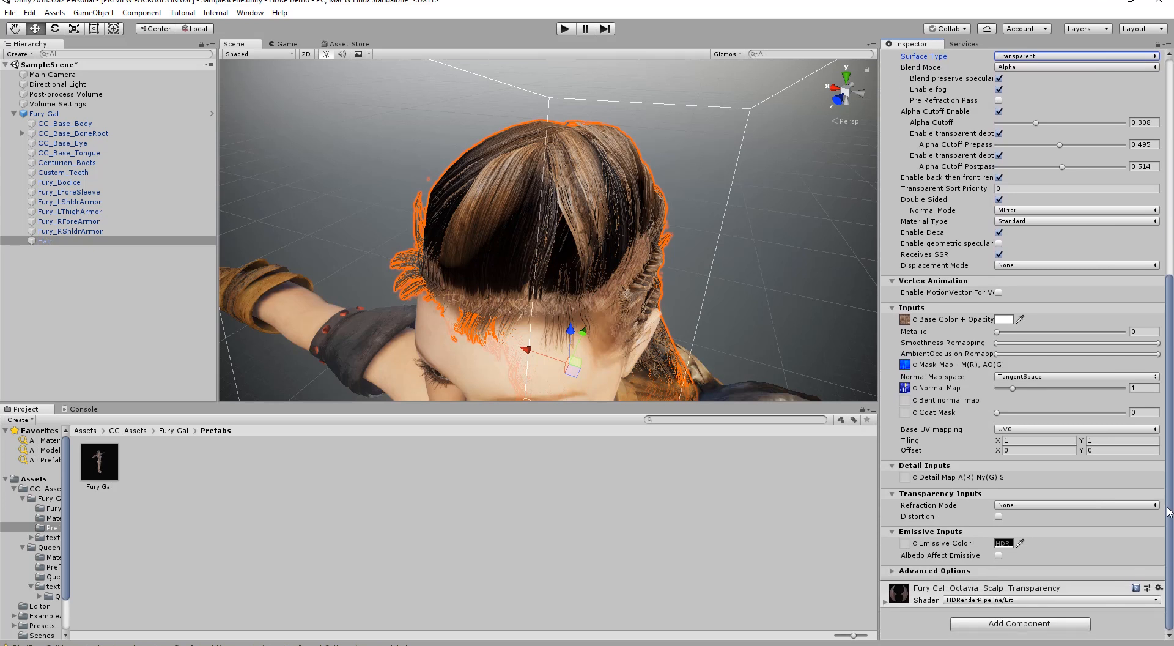
{"action": "left_click", "coordinate": [906, 388]}
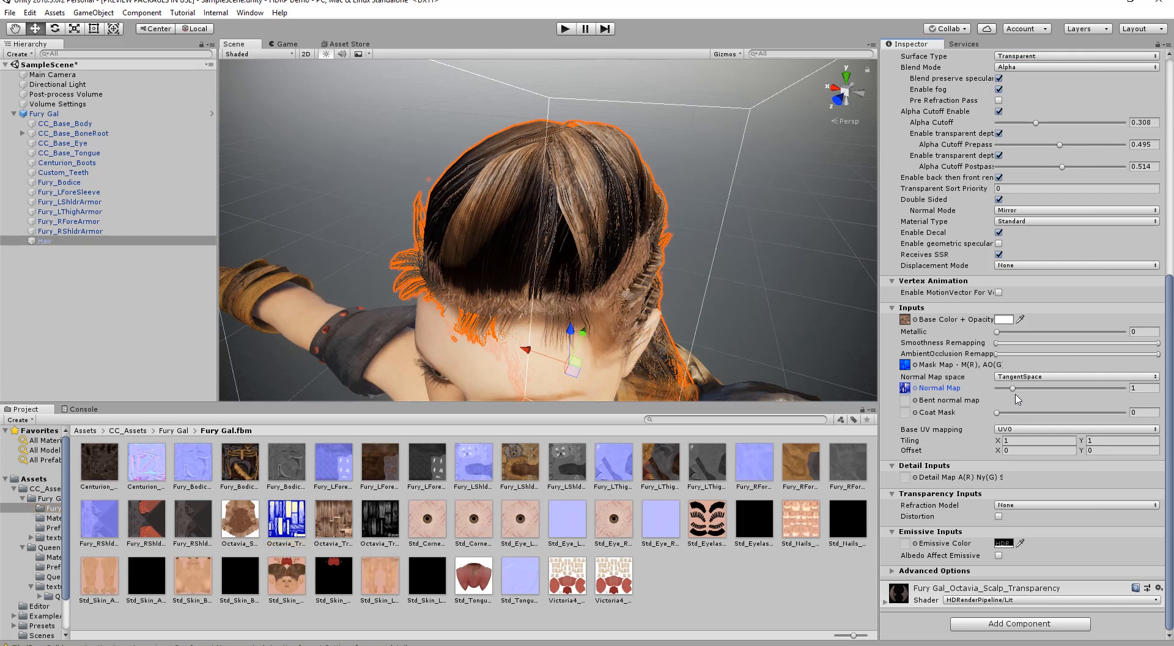
{"action": "mouse_move", "coordinate": [1015, 391]}
{"action": "left_mouse_down"}
{"action": "mouse_move", "coordinate": [981, 395]}
{"action": "mouse_move", "coordinate": [1016, 397]}
{"action": "mouse_move", "coordinate": [997, 405]}
{"action": "left_mouse_up"}
{"action": "scroll", "coordinate": [1170, 575], "scroll_direction": "up", "scroll_amount": 1}
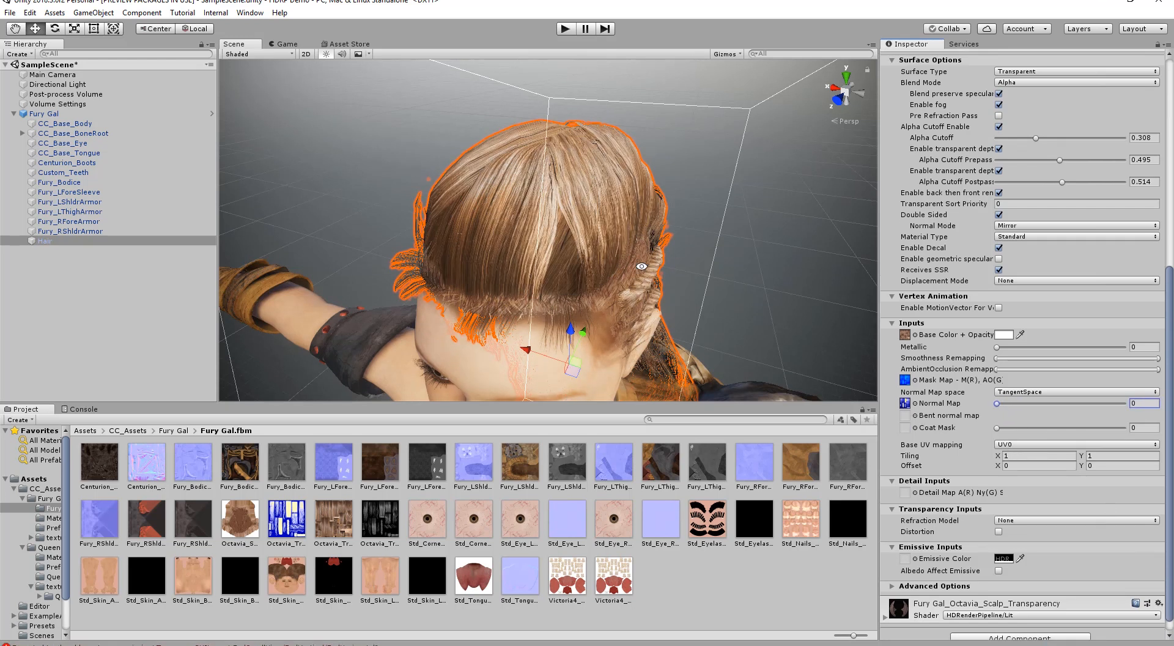
{"action": "left_click_drag", "start_coordinate": [641, 267], "coordinate": [688, 241], "text": "alt"}
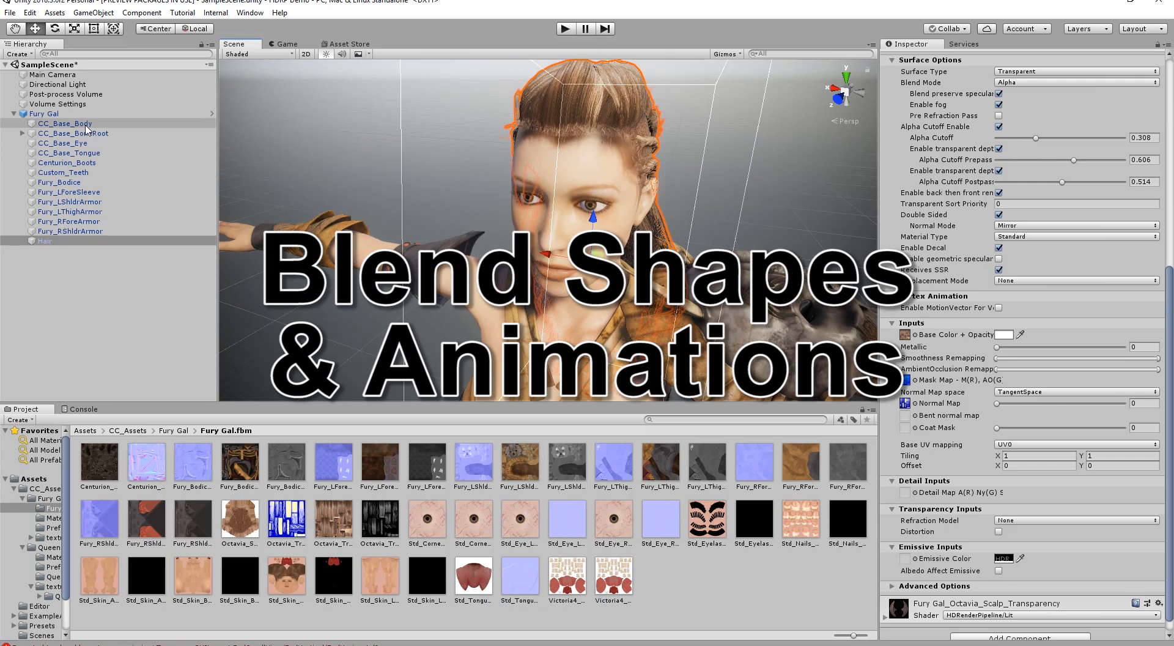
- Select CC_Base_Body, show its BlendShapes list and frame the character's face up close
{"action": "left_click", "coordinate": [65, 124]}
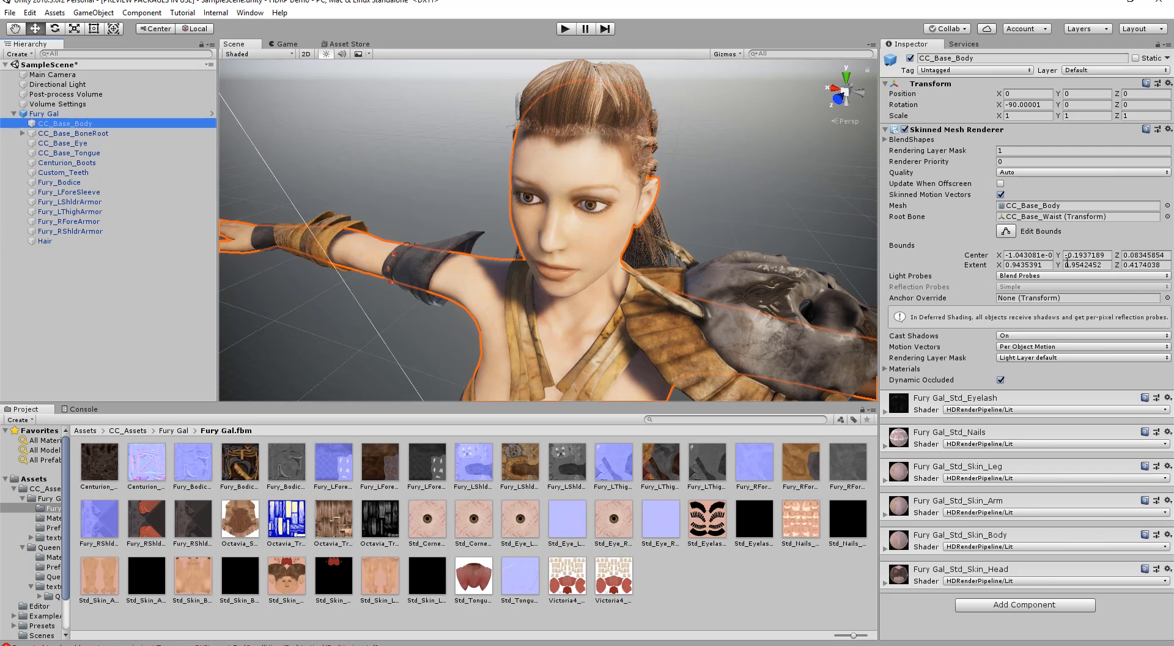
{"action": "left_click", "coordinate": [888, 140]}
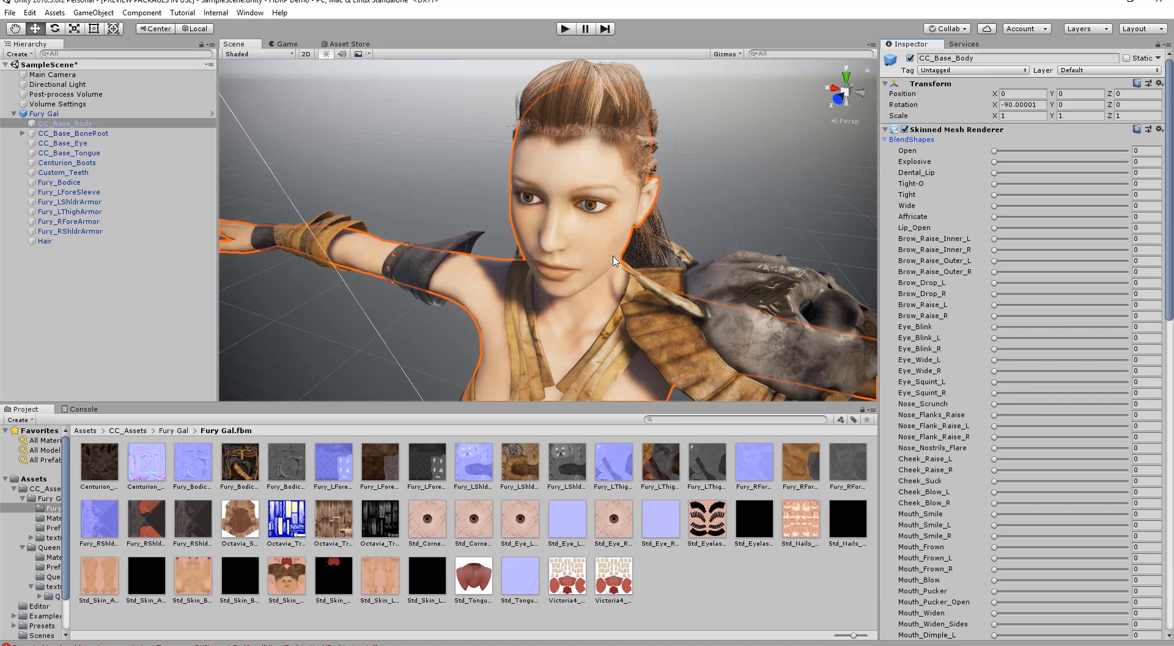
{"action": "mouse_move", "coordinate": [594, 255]}
{"action": "left_mouse_down", "text": "alt"}
{"action": "mouse_move", "coordinate": [596, 272]}
{"action": "mouse_move", "coordinate": [591, 248]}
{"action": "left_mouse_up", "text": "alt"}
{"action": "right_click_drag", "start_coordinate": [593, 252], "coordinate": [620, 254], "text": "alt"}
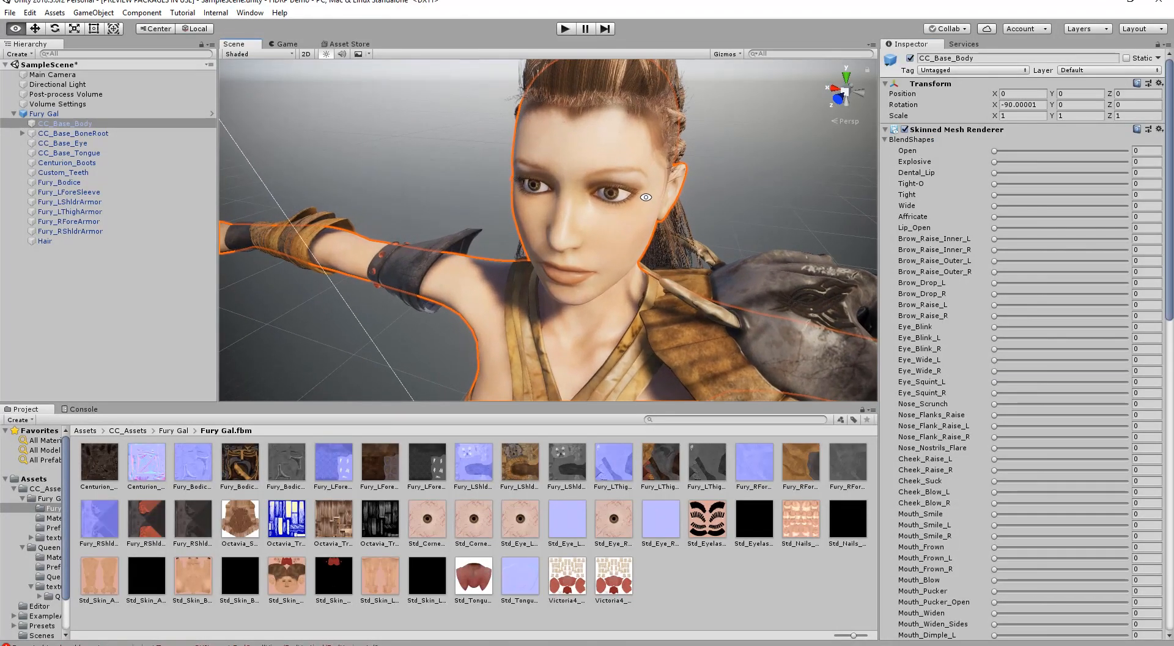
{"action": "middle_click_drag", "start_coordinate": [646, 197], "coordinate": [643, 203], "text": "alt"}
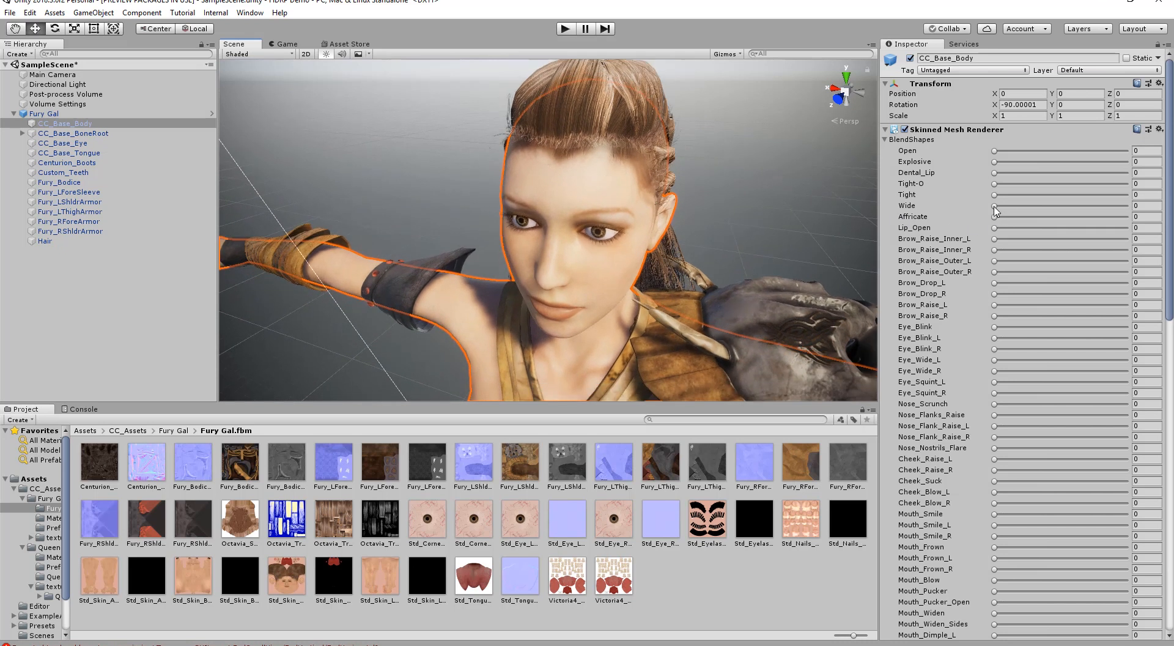
- Test the Wide, Brow_Raise_Inner_L and Nose_Flank_Raise_L blend shapes on the face, returning each to 0
{"action": "left_click_drag", "start_coordinate": [994, 206], "coordinate": [970, 200]}
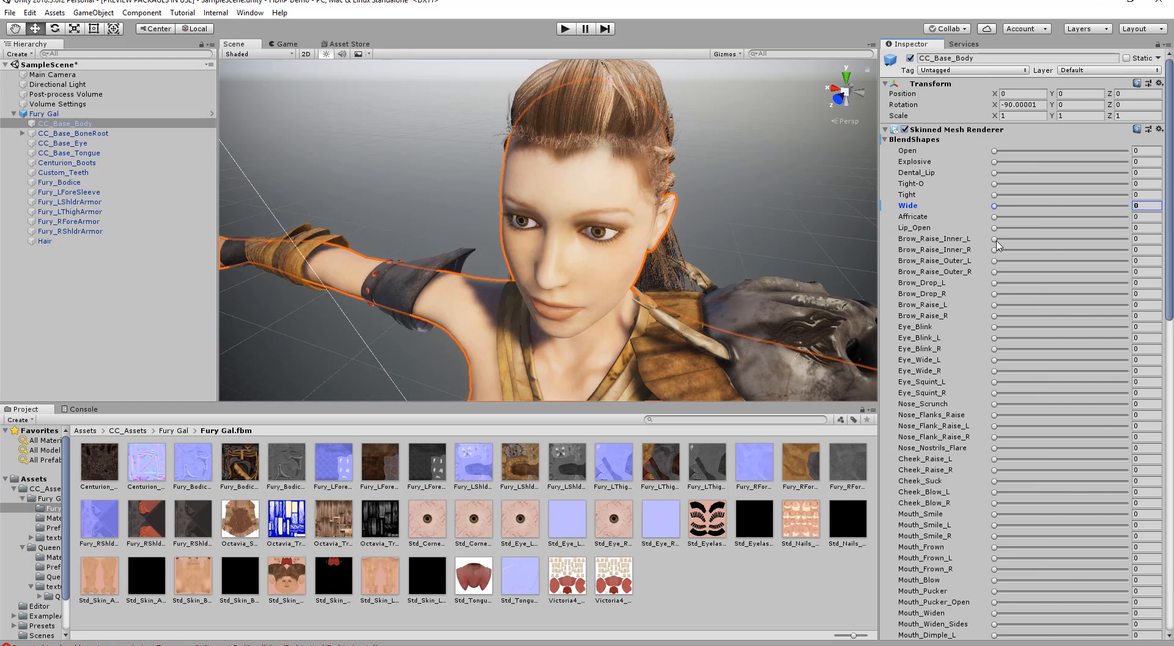
{"action": "left_click_drag", "start_coordinate": [995, 239], "coordinate": [892, 246]}
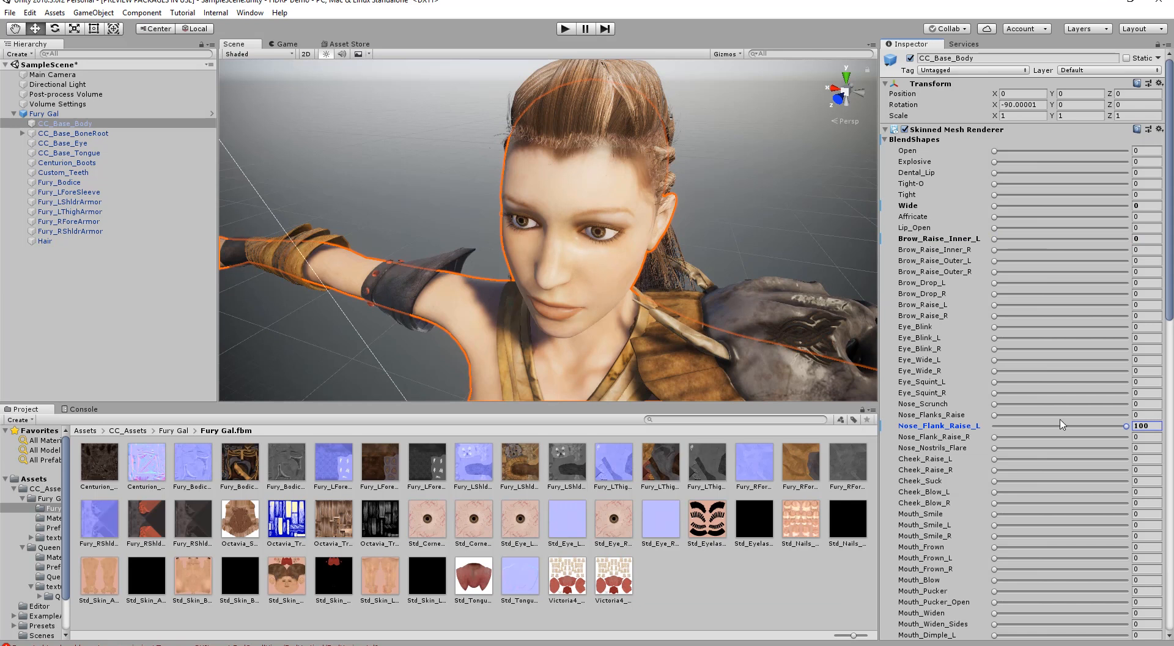
{"action": "left_click_drag", "start_coordinate": [1060, 419], "coordinate": [923, 424]}
{"action": "left_click_drag", "start_coordinate": [665, 314], "coordinate": [684, 302], "text": "alt"}
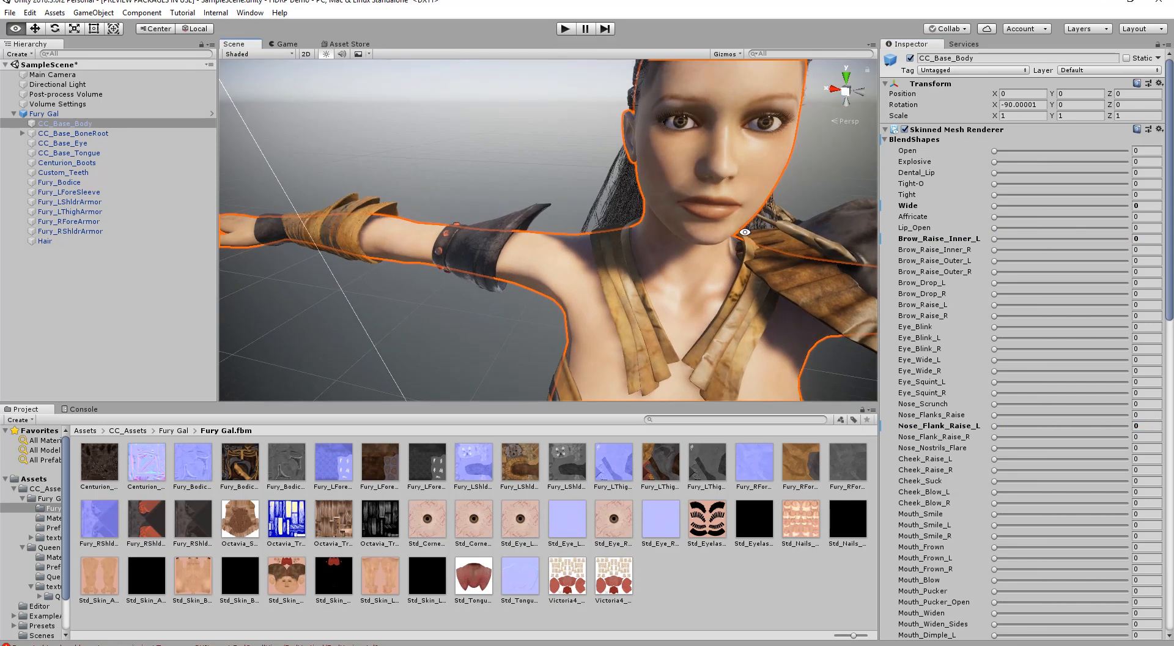
{"action": "middle_click_drag", "start_coordinate": [745, 232], "coordinate": [723, 250], "text": "alt"}
{"action": "left_click_drag", "start_coordinate": [723, 250], "coordinate": [728, 247], "text": "alt"}
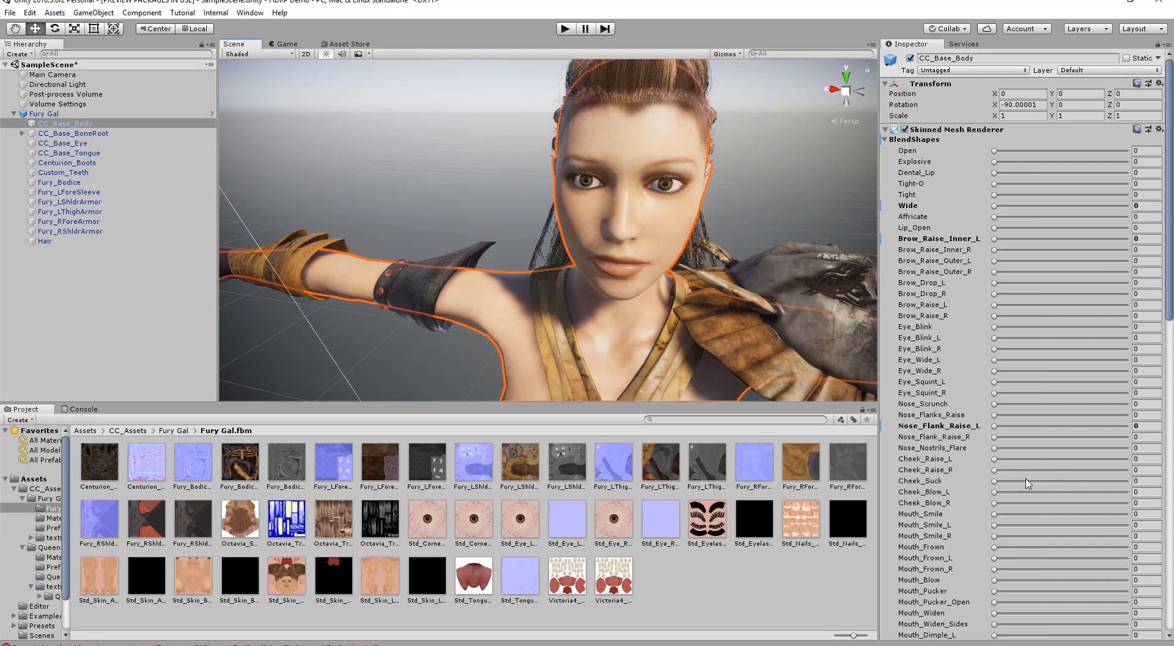
- Test the Cheek_Blow_R, Mouth_Plosive and Mouth_Dimple_L blend shapes, returning each to 0
{"action": "left_click_drag", "start_coordinate": [995, 503], "coordinate": [1017, 502]}
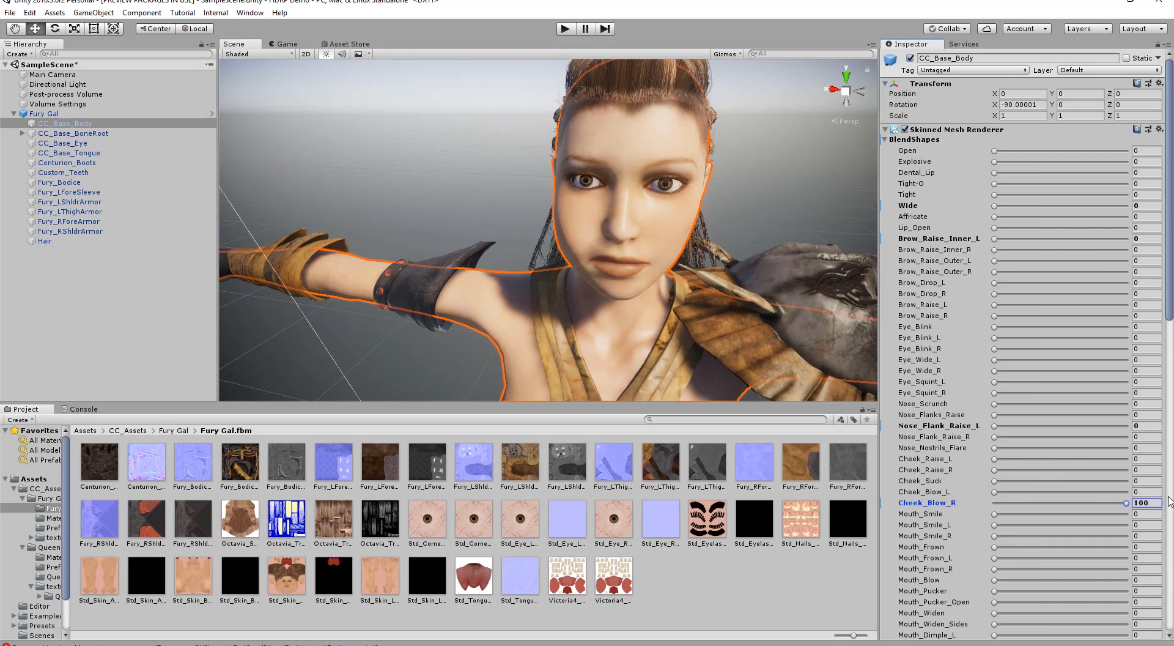
{"action": "left_click_drag", "start_coordinate": [1100, 493], "coordinate": [927, 501]}
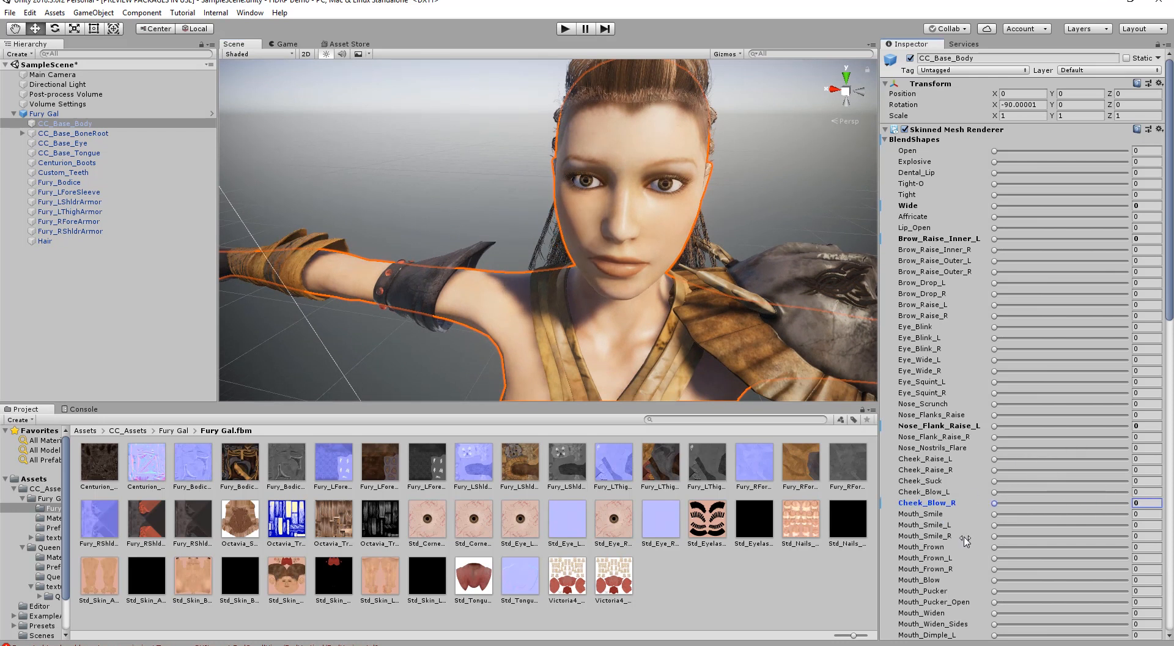
{"action": "scroll", "coordinate": [1122, 418], "scroll_direction": "down", "scroll_amount": 10}
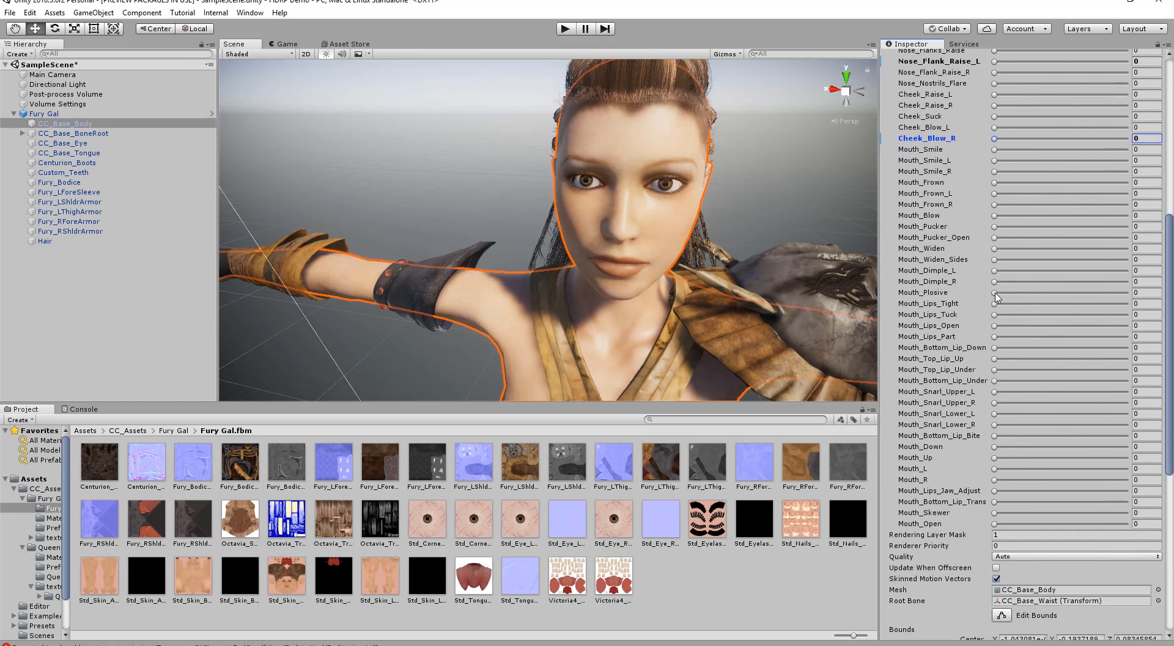
{"action": "left_click_drag", "start_coordinate": [995, 293], "coordinate": [949, 299]}
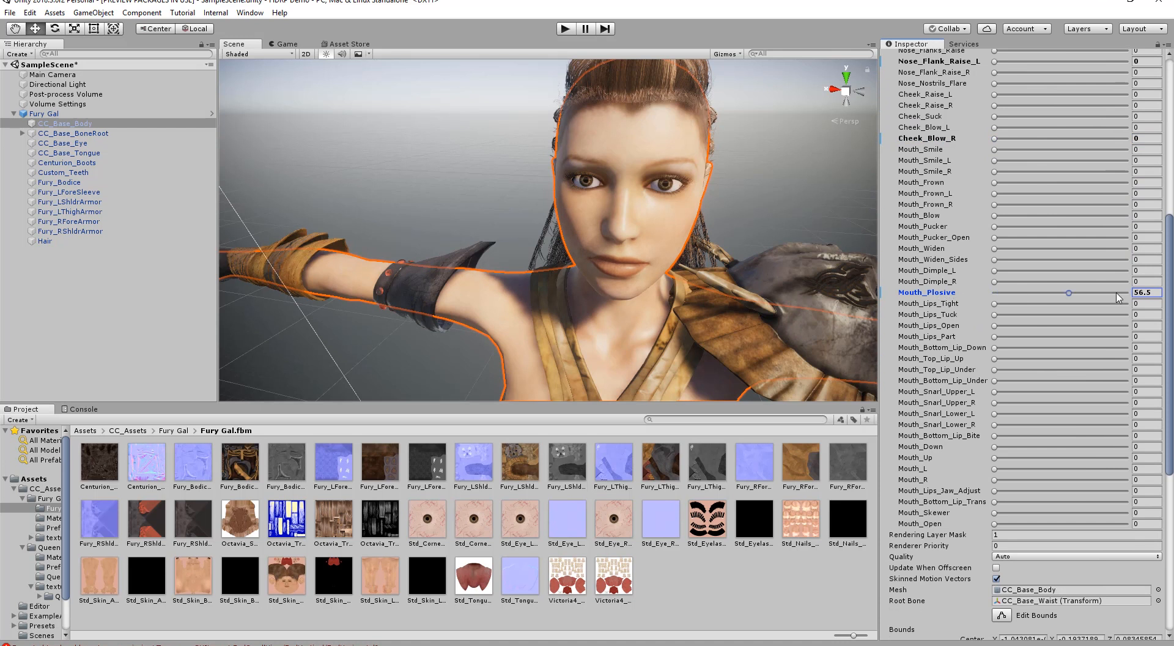
{"action": "left_click_drag", "start_coordinate": [1117, 297], "coordinate": [903, 284]}
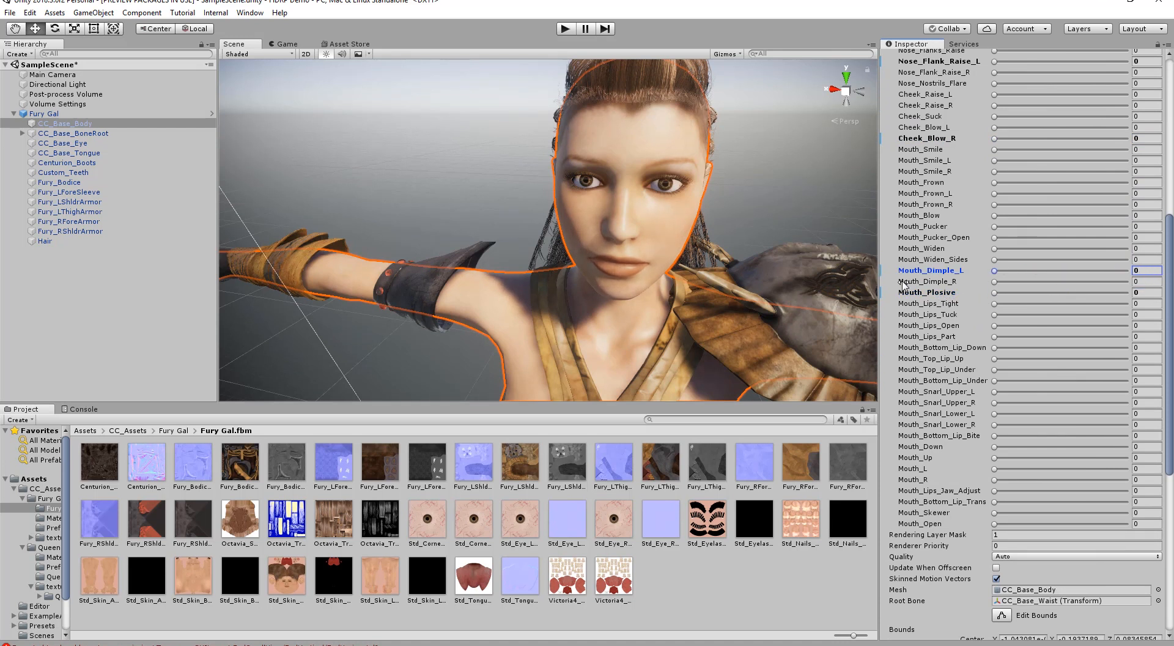
- Test the Mouth_Skewer and Eye_Blink blend shapes, return both to 0 and collapse the BlendShapes list
{"action": "mouse_move", "coordinate": [994, 516]}
{"action": "left_mouse_down"}
{"action": "mouse_move", "coordinate": [1102, 515]}
{"action": "mouse_move", "coordinate": [1014, 515]}
{"action": "left_mouse_up"}
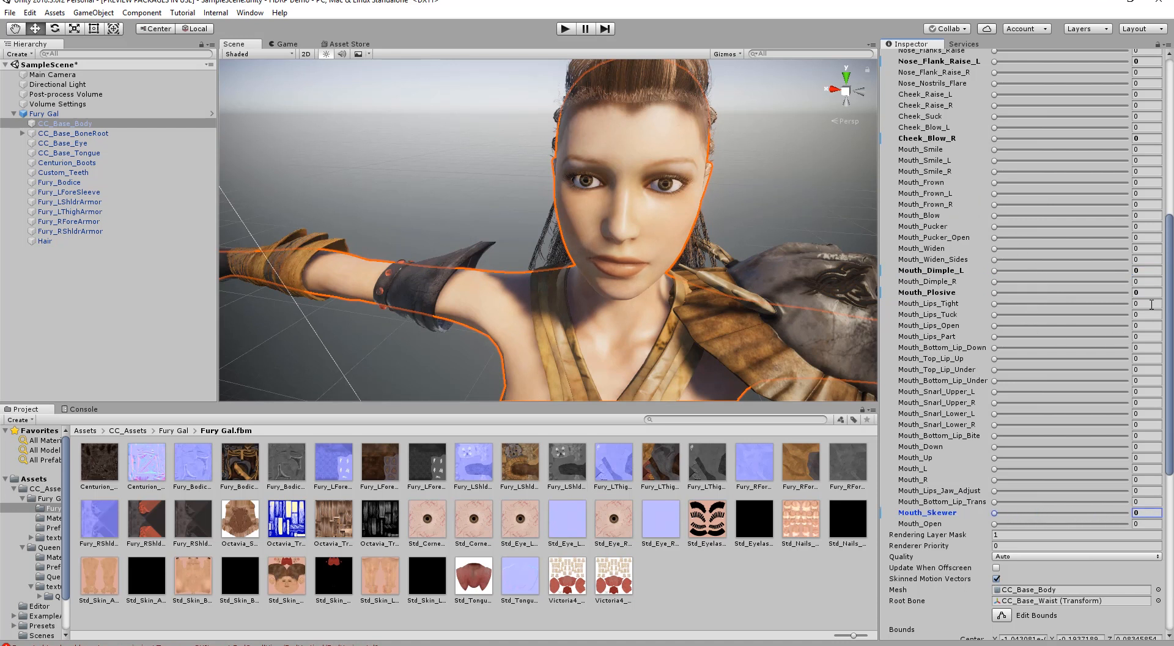
{"action": "scroll", "coordinate": [994, 186], "scroll_direction": "up", "scroll_amount": 10}
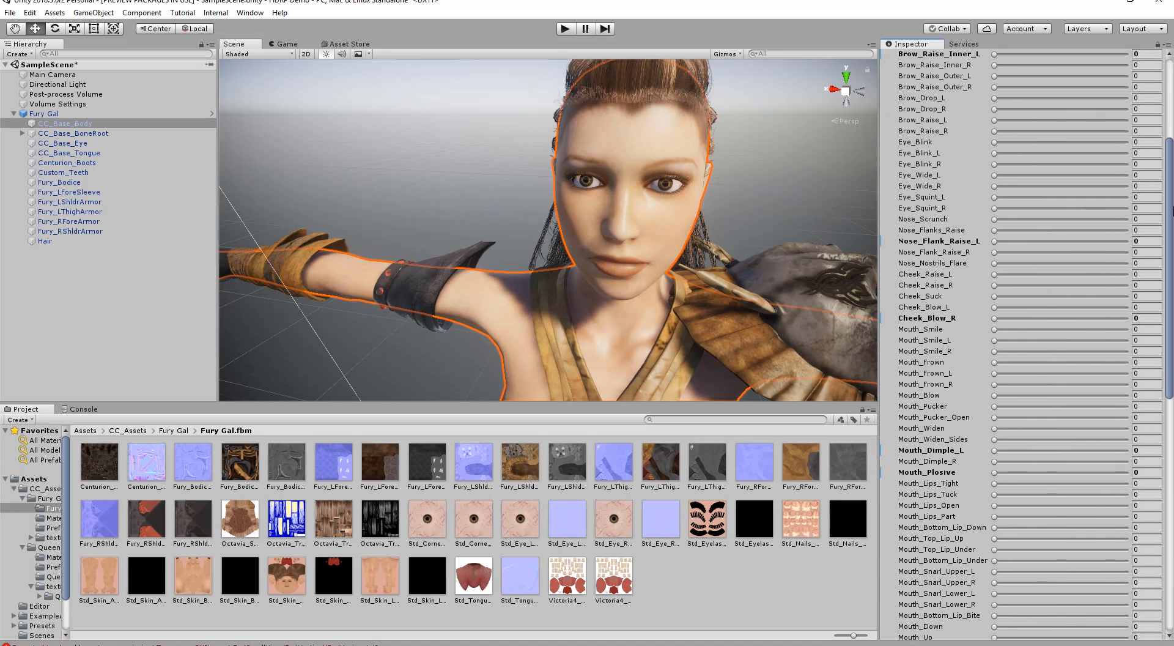
{"action": "mouse_move", "coordinate": [994, 156]}
{"action": "left_mouse_down"}
{"action": "mouse_move", "coordinate": [1113, 154]}
{"action": "mouse_move", "coordinate": [980, 163]}
{"action": "left_mouse_up"}
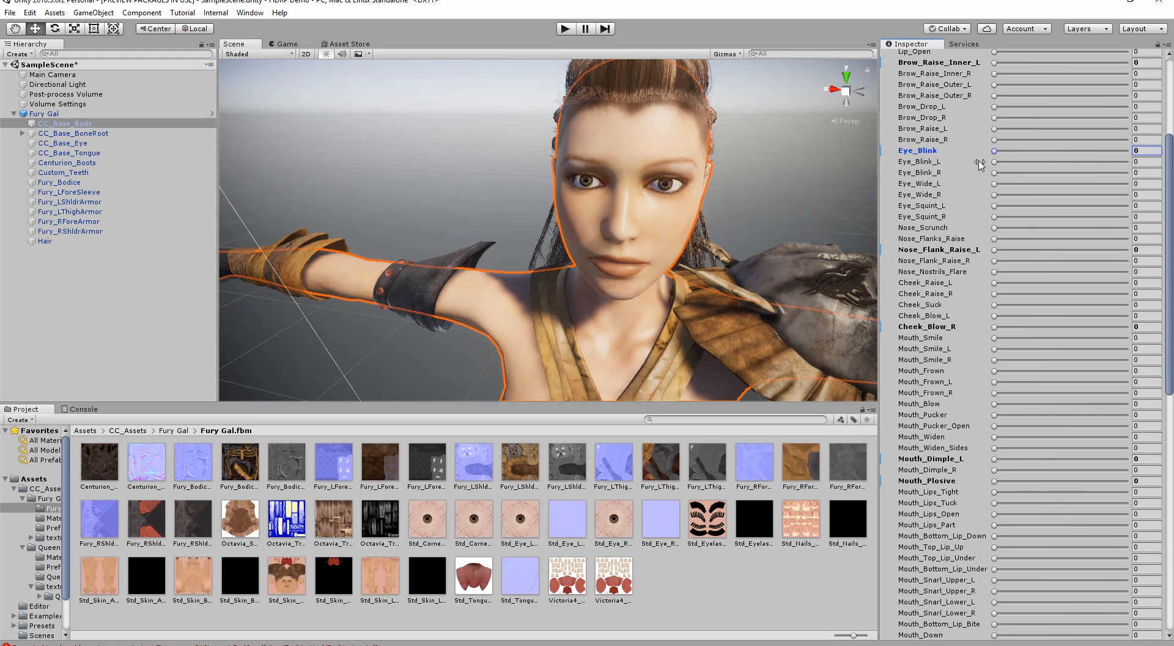
{"action": "scroll", "coordinate": [928, 140], "scroll_direction": "up", "scroll_amount": 8}
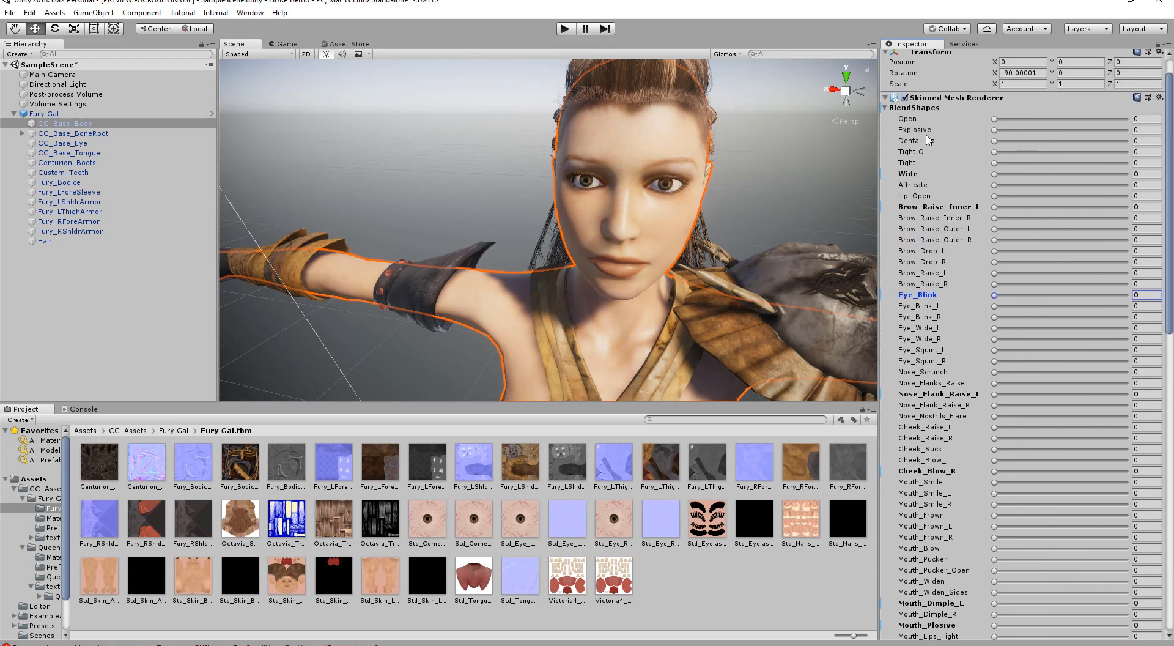
{"action": "left_click", "coordinate": [885, 108]}
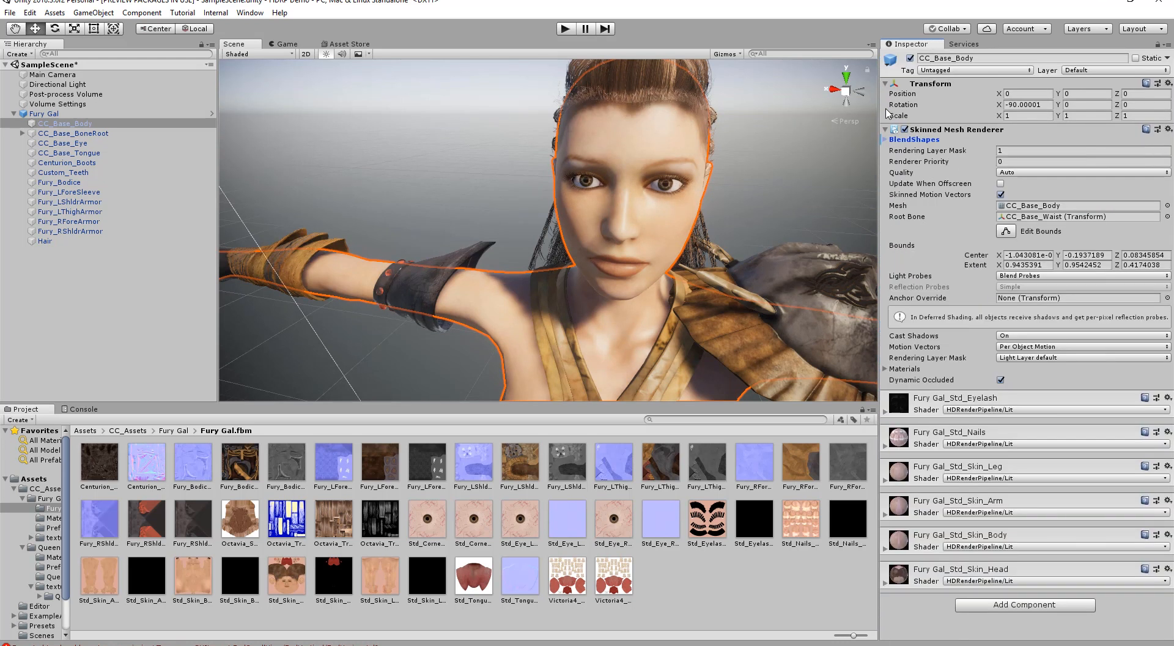
- Open the animator controller from the Fury Gal asset folder and spread its motion1 and facialexpression states apart
{"action": "left_click", "coordinate": [170, 430]}
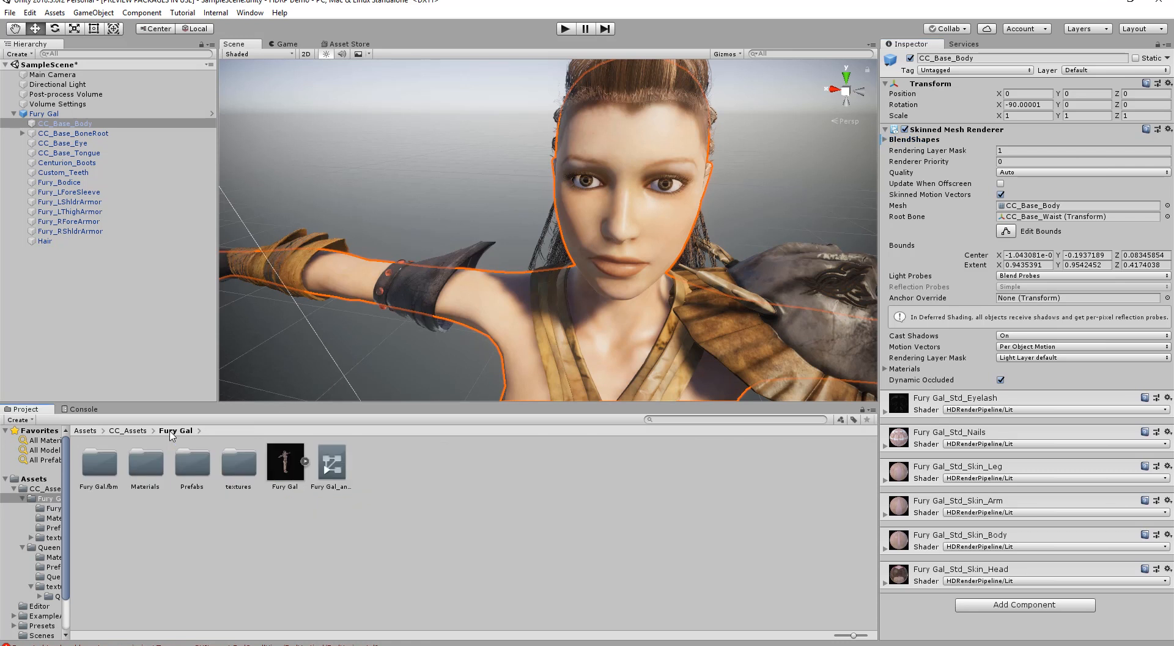
{"action": "double_click", "coordinate": [332, 463]}
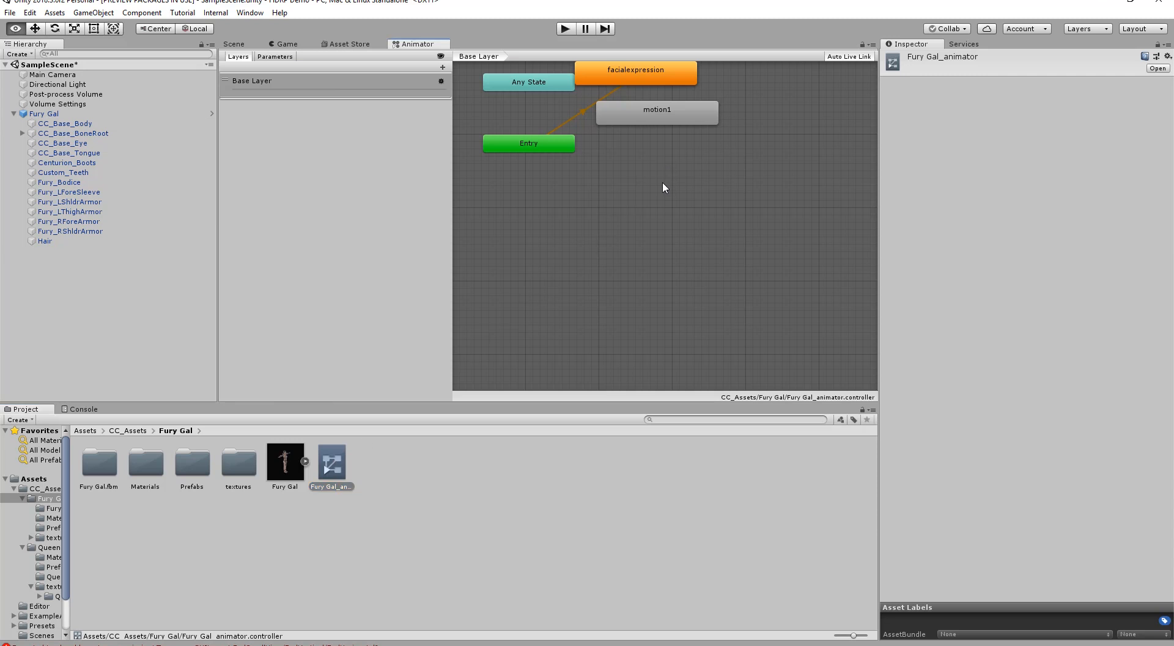
{"action": "left_click_drag", "start_coordinate": [677, 224], "coordinate": [721, 281]}
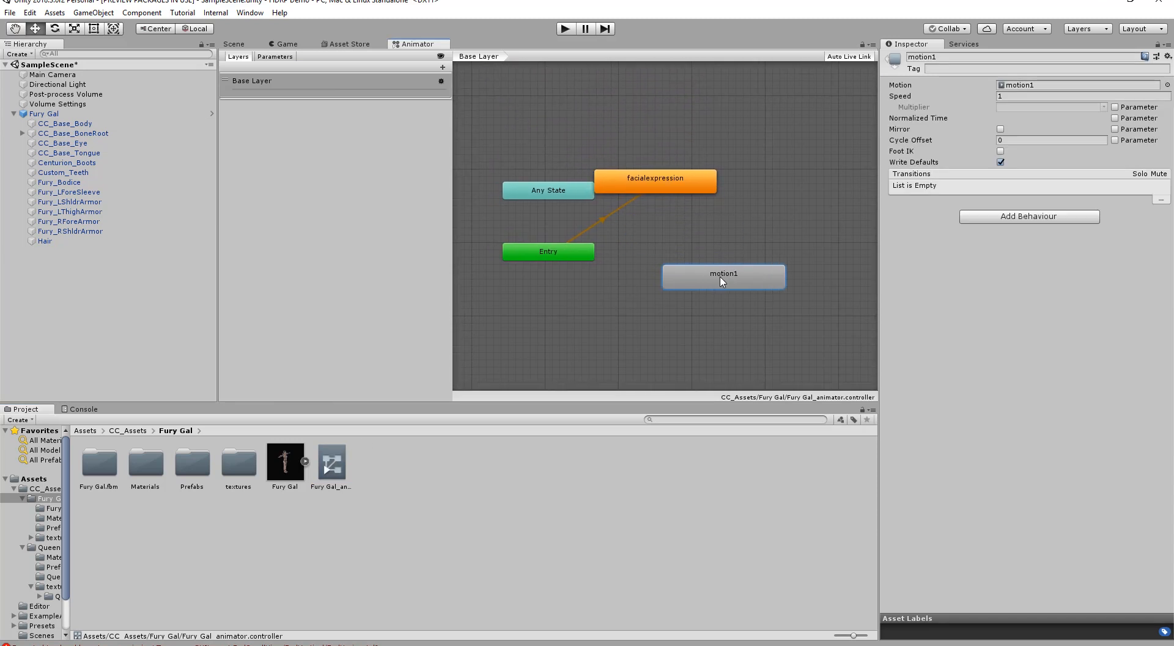
{"action": "left_click_drag", "start_coordinate": [674, 179], "coordinate": [725, 202]}
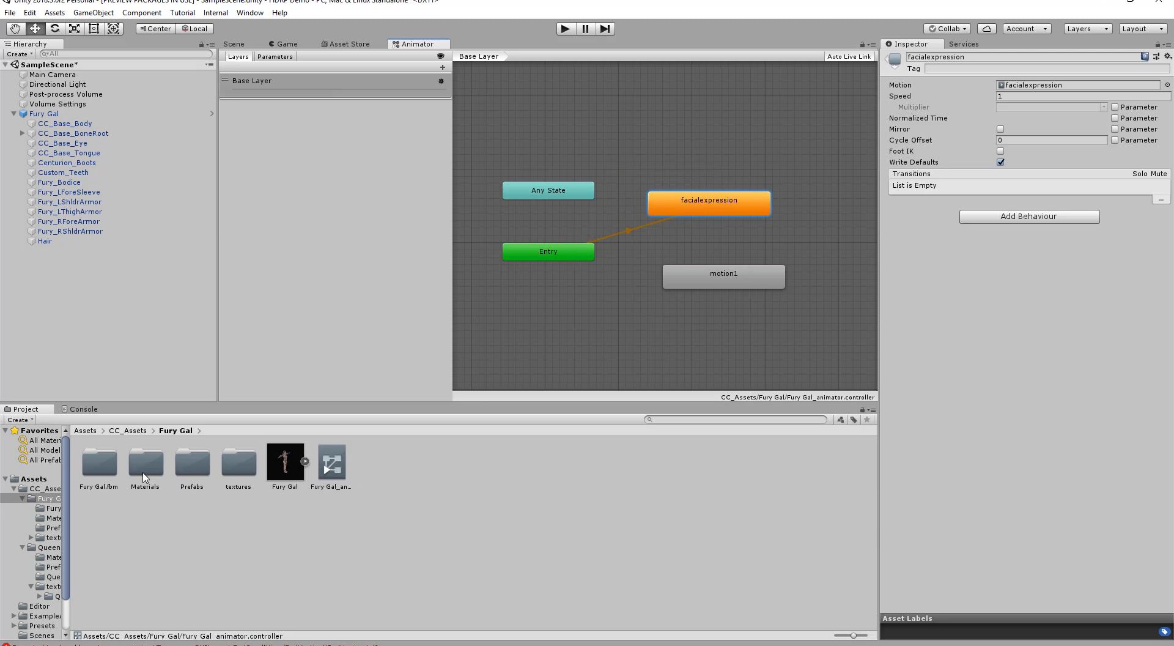
- Open the facialexpression state's clip, enlarge its preview, frame the character's head and play part of the animation before pausing it
{"action": "double_click", "coordinate": [708, 204]}
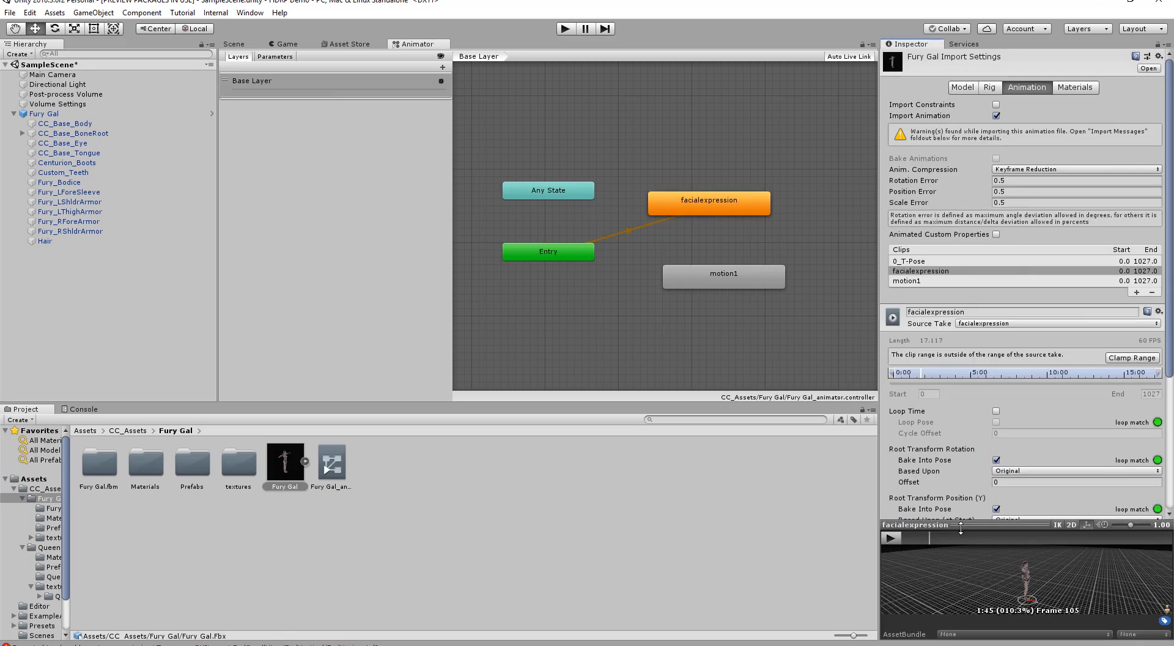
{"action": "left_click_drag", "start_coordinate": [964, 533], "coordinate": [966, 222]}
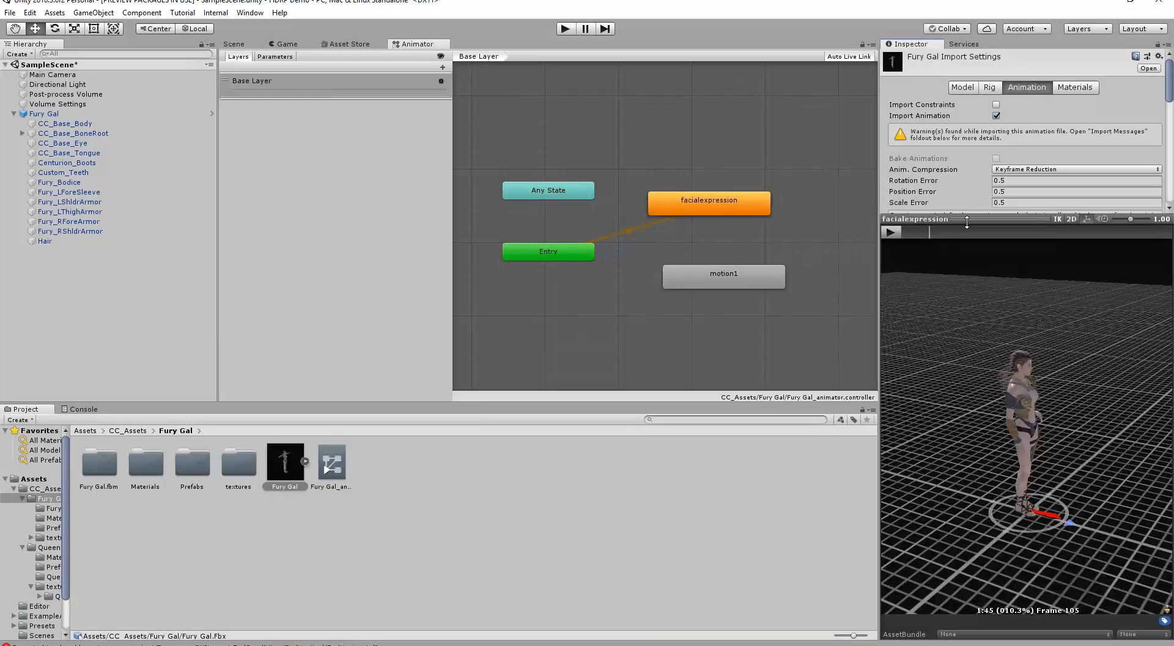
{"action": "mouse_move", "coordinate": [1060, 427]}
{"action": "left_mouse_down", "text": "alt"}
{"action": "mouse_move", "coordinate": [1018, 421]}
{"action": "mouse_move", "coordinate": [1067, 438]}
{"action": "left_mouse_up", "text": "alt"}
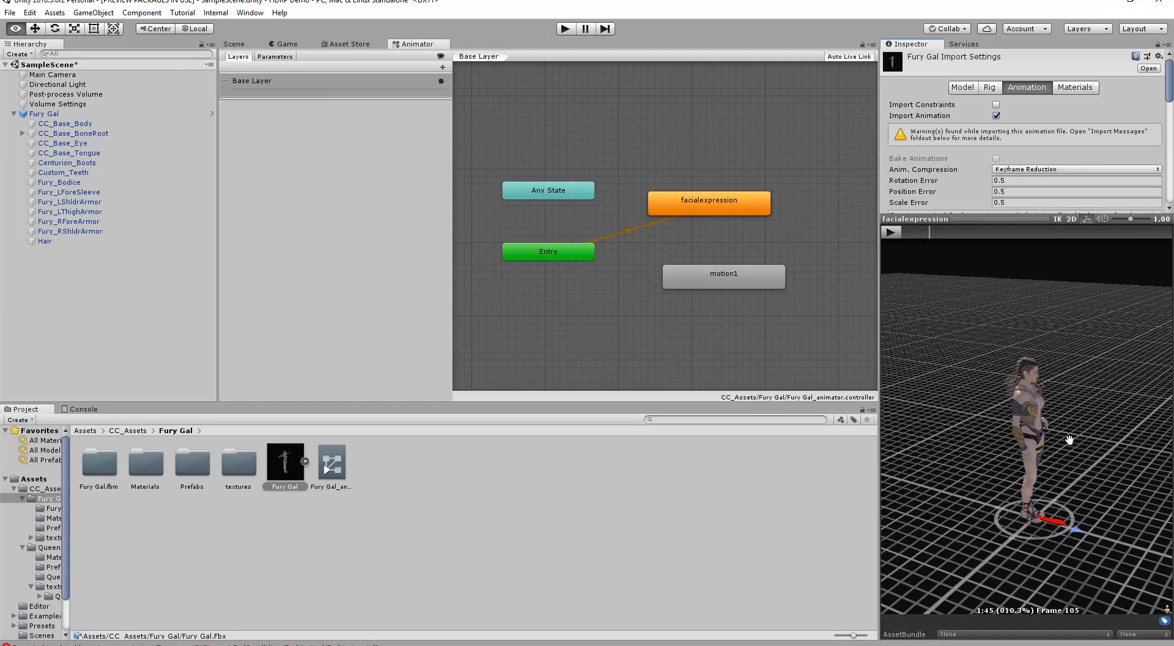
{"action": "right_click_drag", "start_coordinate": [1067, 438], "coordinate": [5, 339], "text": "alt"}
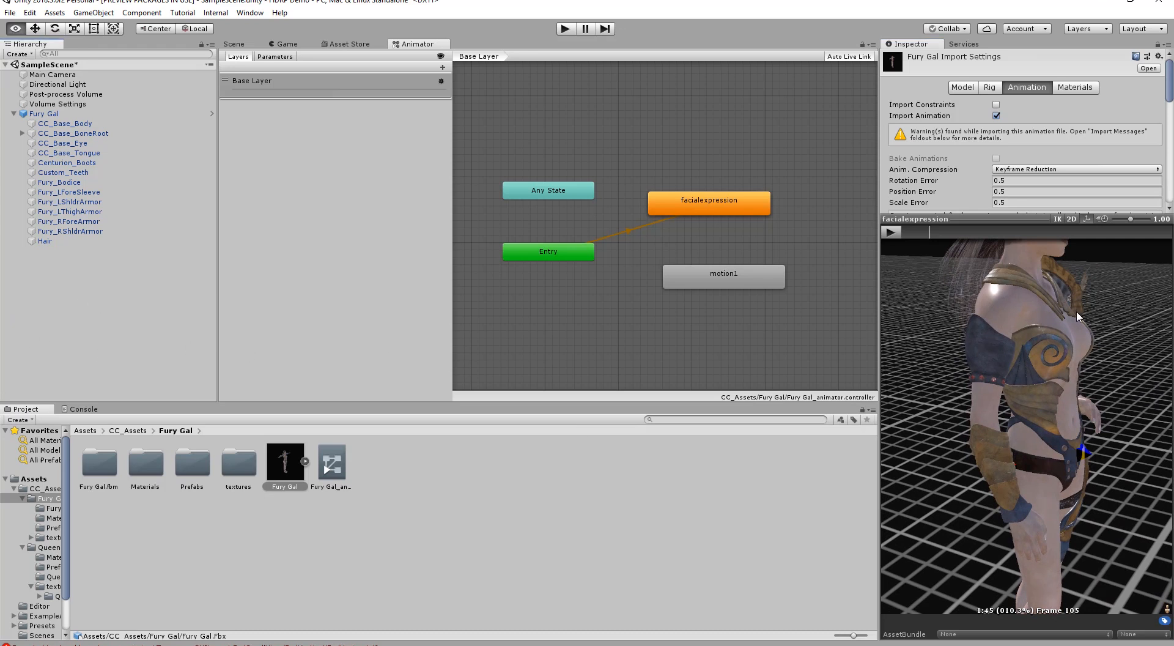
{"action": "mouse_move", "coordinate": [1078, 316]}
{"action": "middle_mouse_down", "text": "alt"}
{"action": "mouse_move", "coordinate": [1061, 563]}
{"action": "mouse_move", "coordinate": [1022, 145]}
{"action": "mouse_move", "coordinate": [1064, 318]}
{"action": "middle_mouse_up", "text": "alt"}
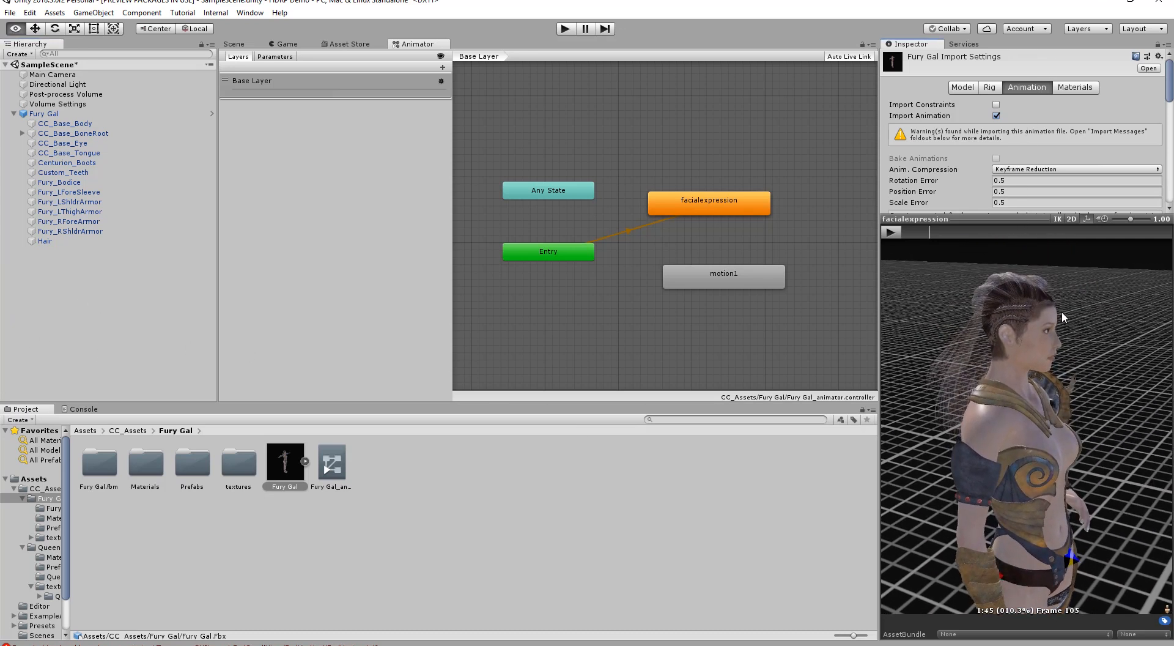
{"action": "left_click_drag", "start_coordinate": [1062, 317], "coordinate": [969, 351], "text": "alt"}
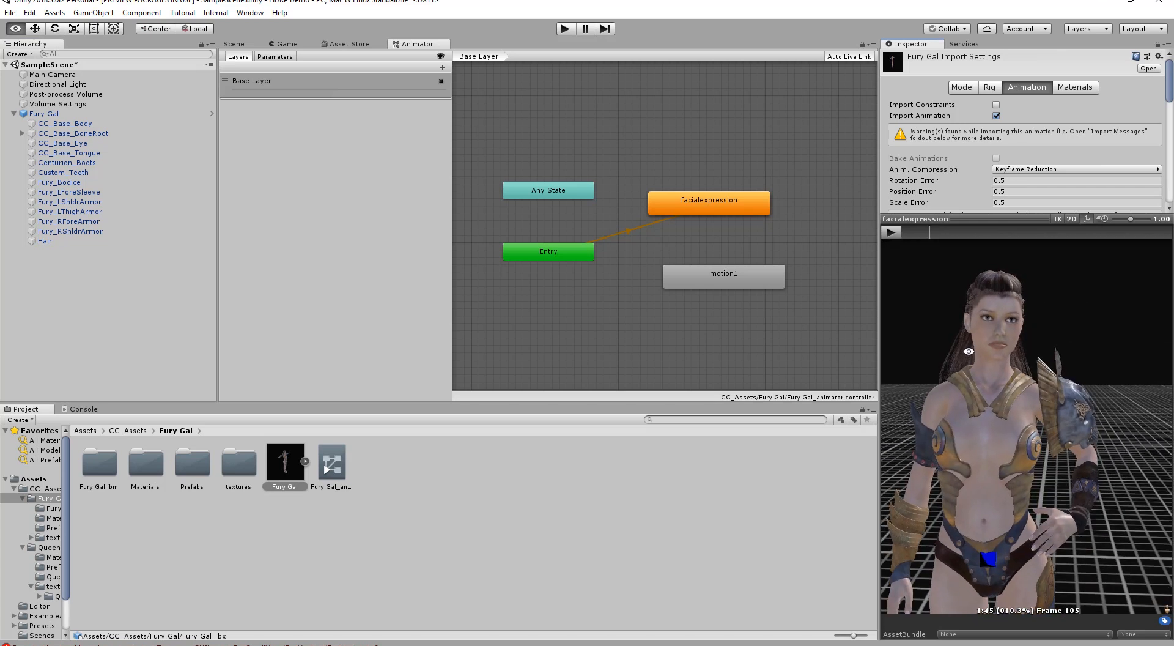
{"action": "scroll", "coordinate": [1038, 342], "scroll_direction": "up", "scroll_amount": 5}
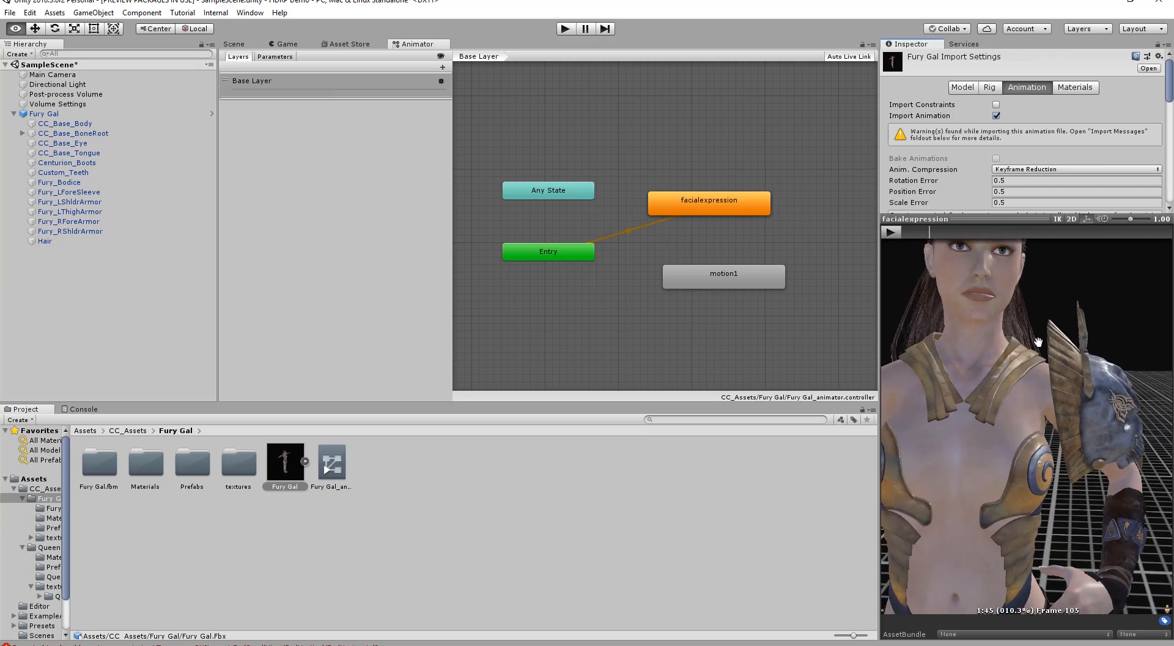
{"action": "middle_click_drag", "start_coordinate": [1038, 342], "coordinate": [63, 278], "text": "alt"}
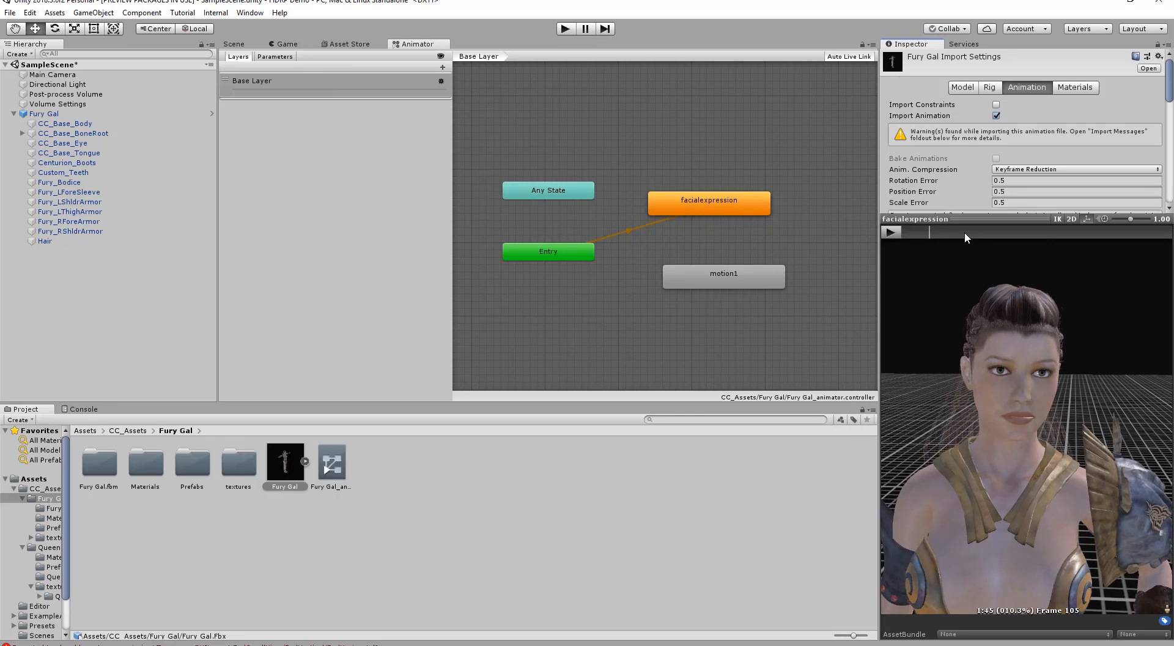
{"action": "left_click", "coordinate": [896, 233]}
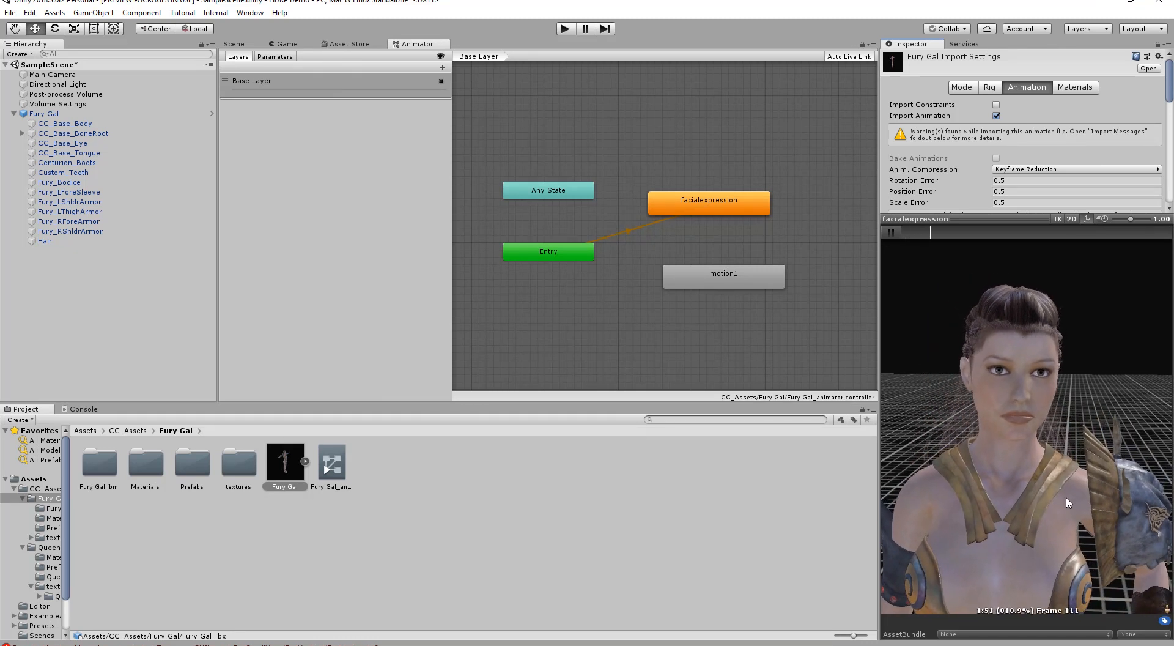
{"action": "left_click", "coordinate": [892, 232]}
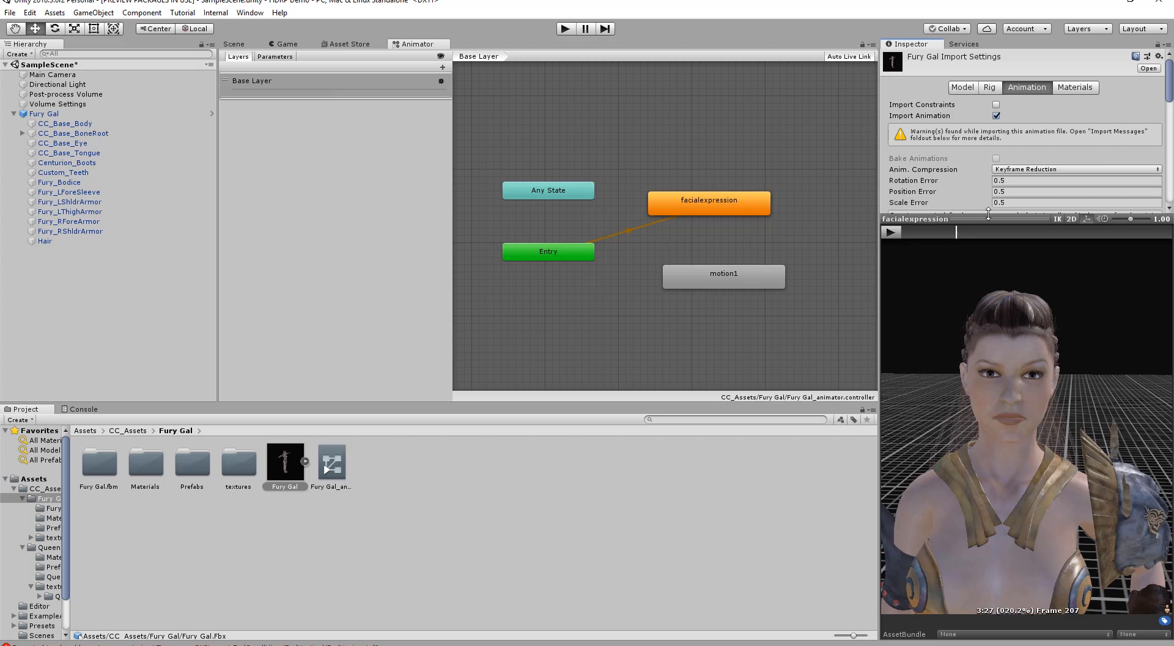
- Shrink the preview to expose the clip's loop options, and check the Auto-Processing option in its settings window before closing it
{"action": "left_click_drag", "start_coordinate": [988, 229], "coordinate": [979, 492]}
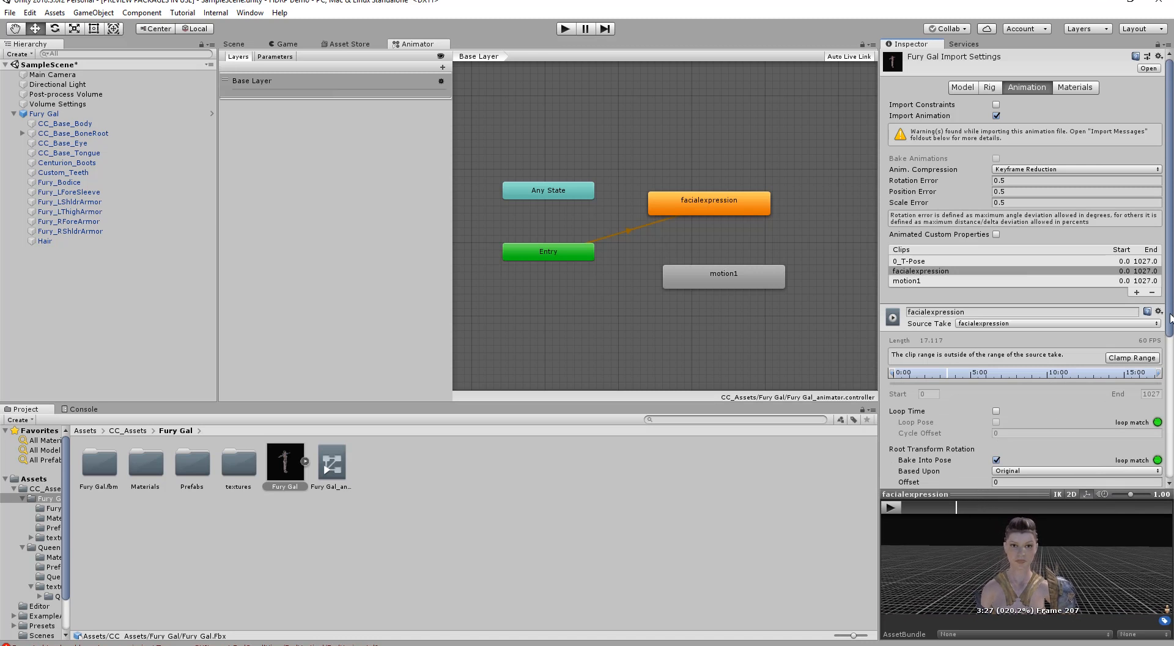
{"action": "scroll", "coordinate": [1170, 317], "scroll_direction": "down", "scroll_amount": 3}
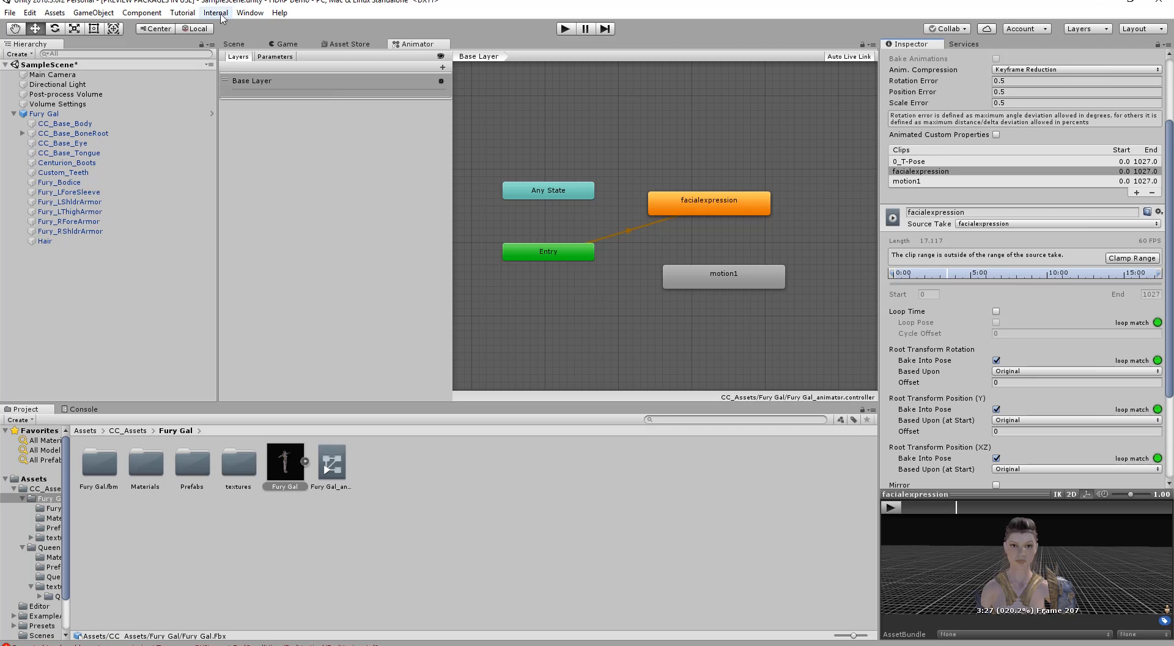
{"action": "left_click", "coordinate": [250, 12]}
{"action": "left_click", "coordinate": [269, 43]}
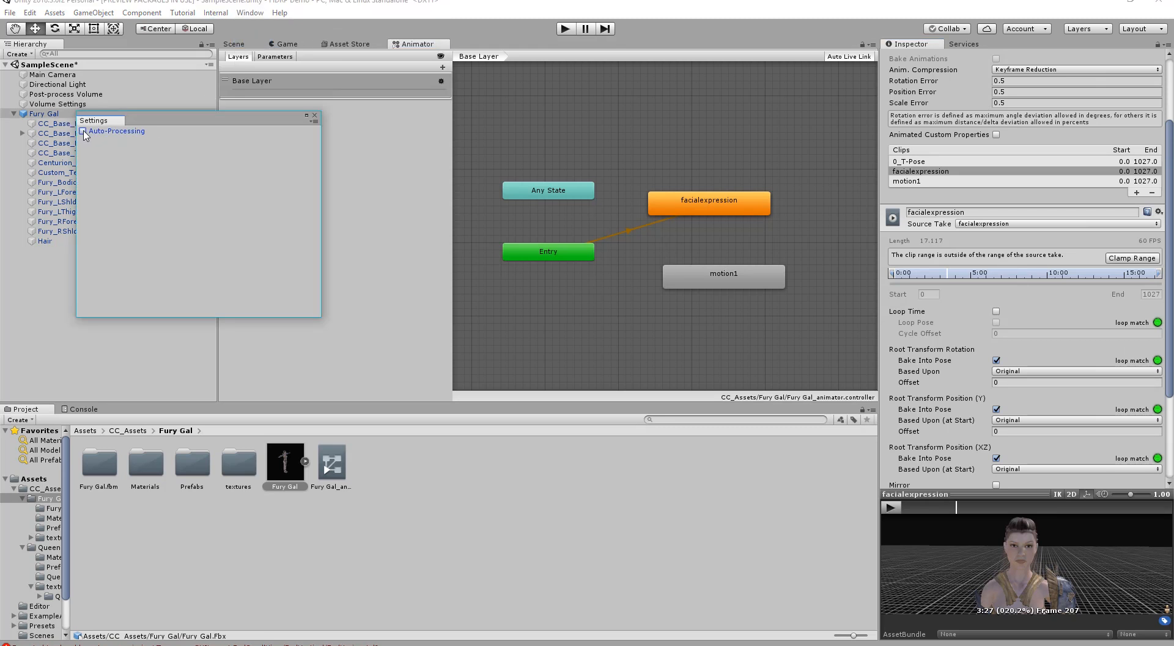
{"action": "left_click", "coordinate": [315, 116]}
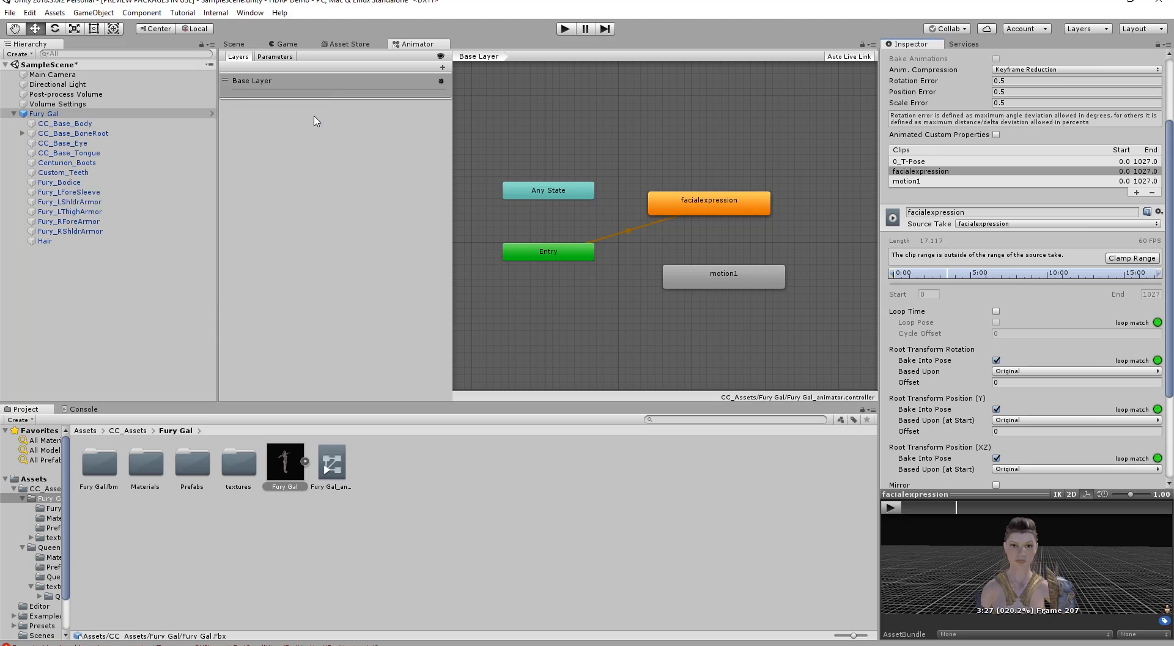
- Enable Loop Time for the facialexpression clip and apply the import settings
{"action": "left_click", "coordinate": [996, 311]}
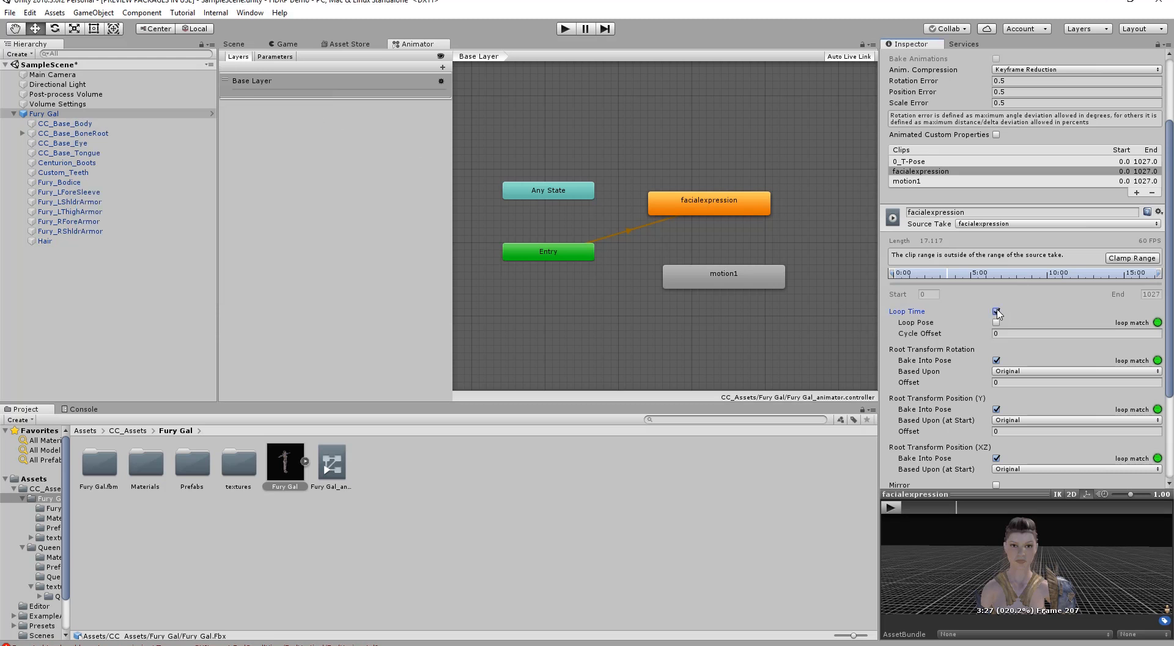
{"action": "left_click_drag", "start_coordinate": [1169, 290], "coordinate": [1169, 414]}
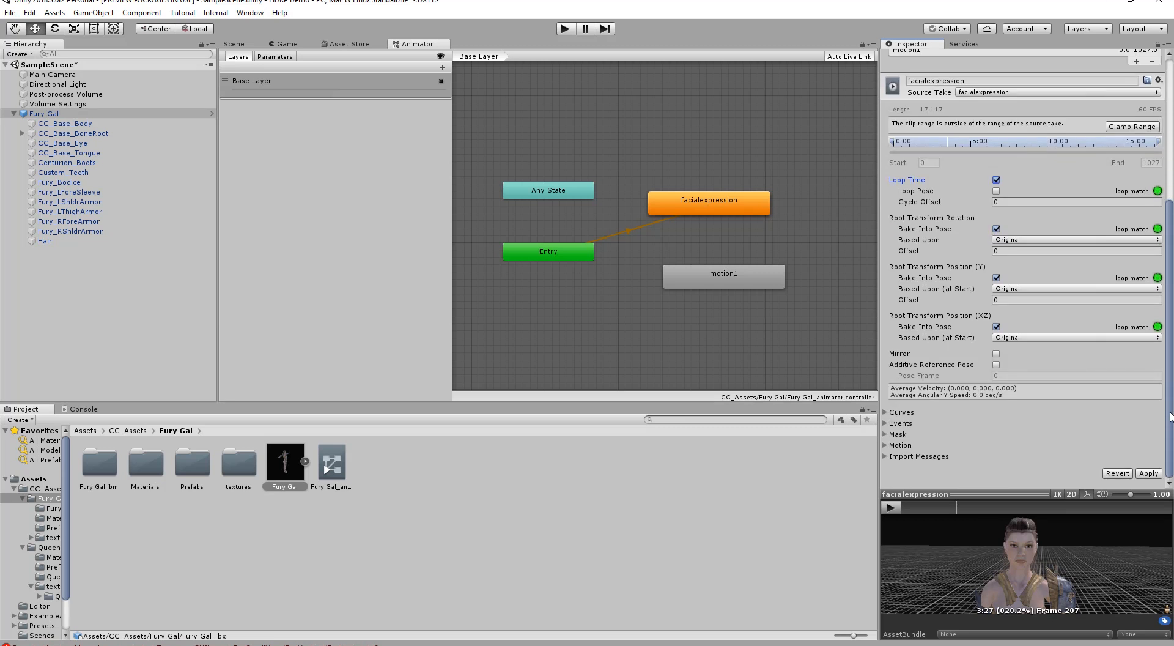
{"action": "left_click", "coordinate": [1147, 474]}
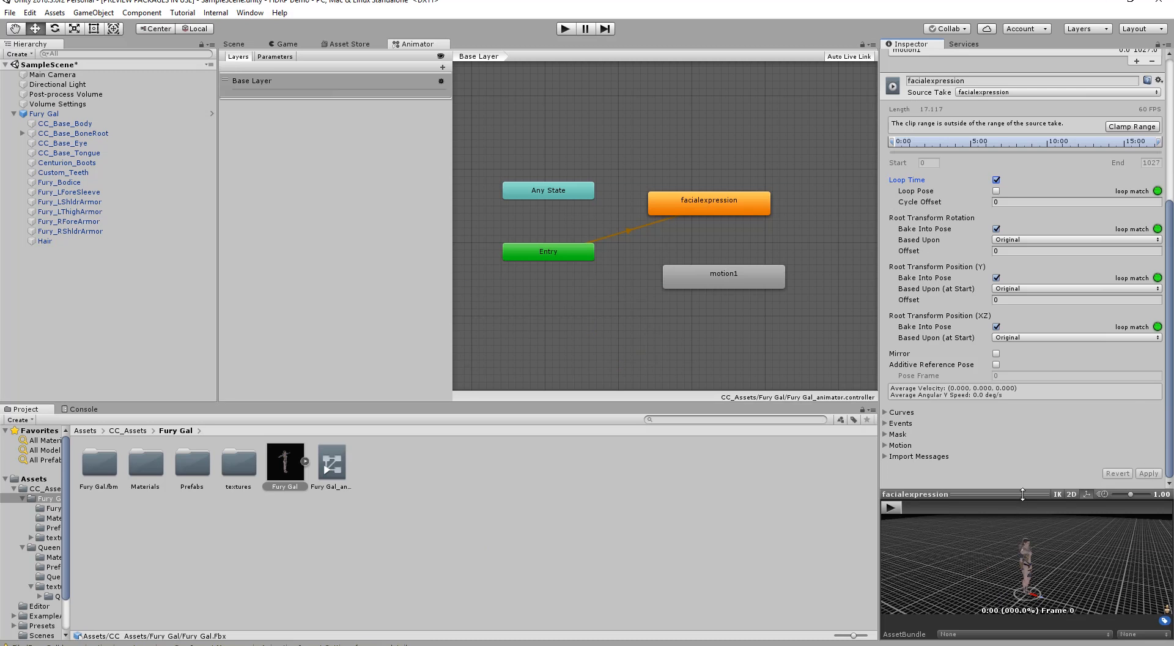
- Enlarge the preview again, frame the face from the front and play the looping facialexpression clip before pausing it
{"action": "left_click_drag", "start_coordinate": [1022, 494], "coordinate": [1020, 232]}
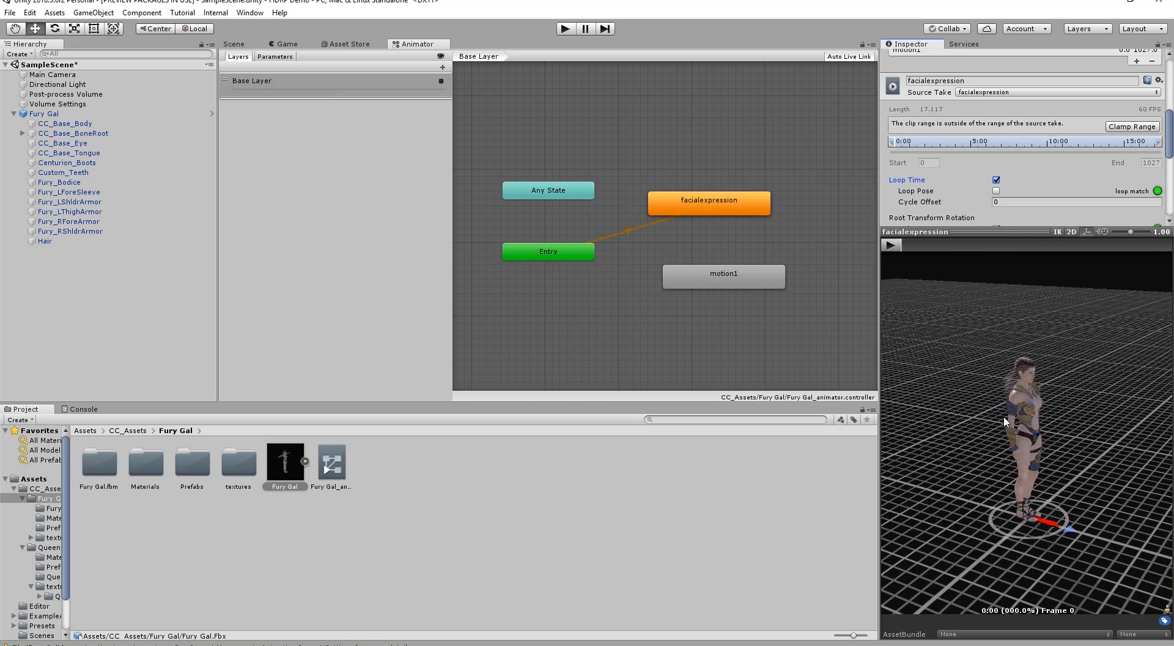
{"action": "right_click_drag", "start_coordinate": [1004, 420], "coordinate": [1121, 325], "text": "alt"}
{"action": "left_click_drag", "start_coordinate": [1113, 396], "coordinate": [996, 327], "text": "alt"}
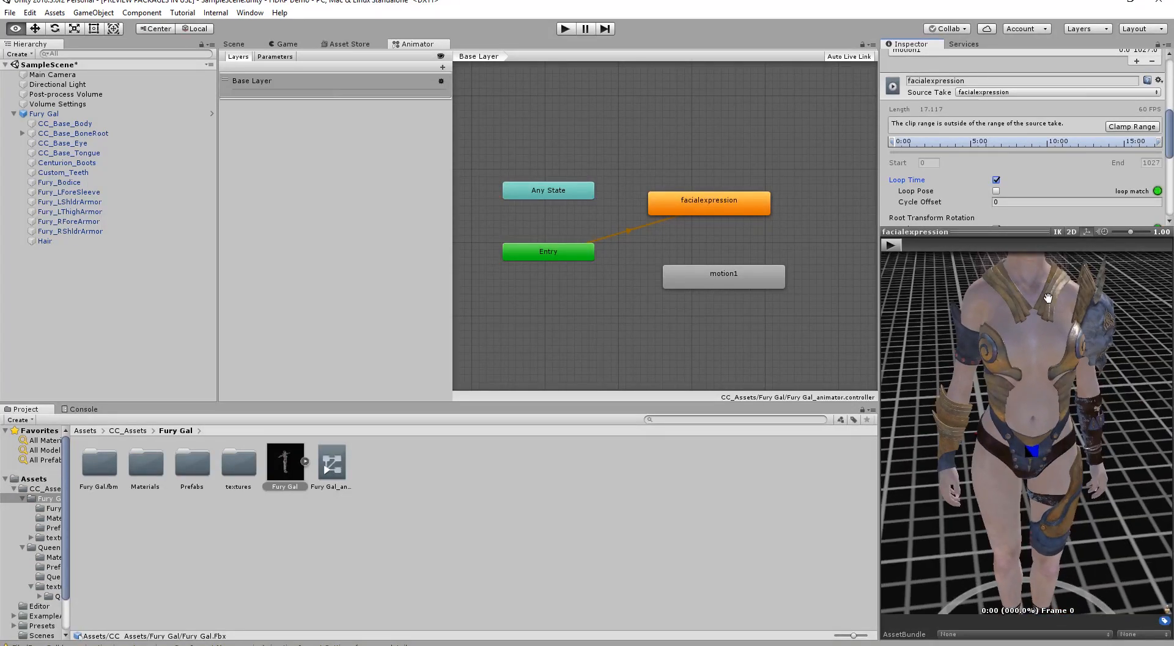
{"action": "middle_click_drag", "start_coordinate": [1051, 309], "coordinate": [1037, 392]}
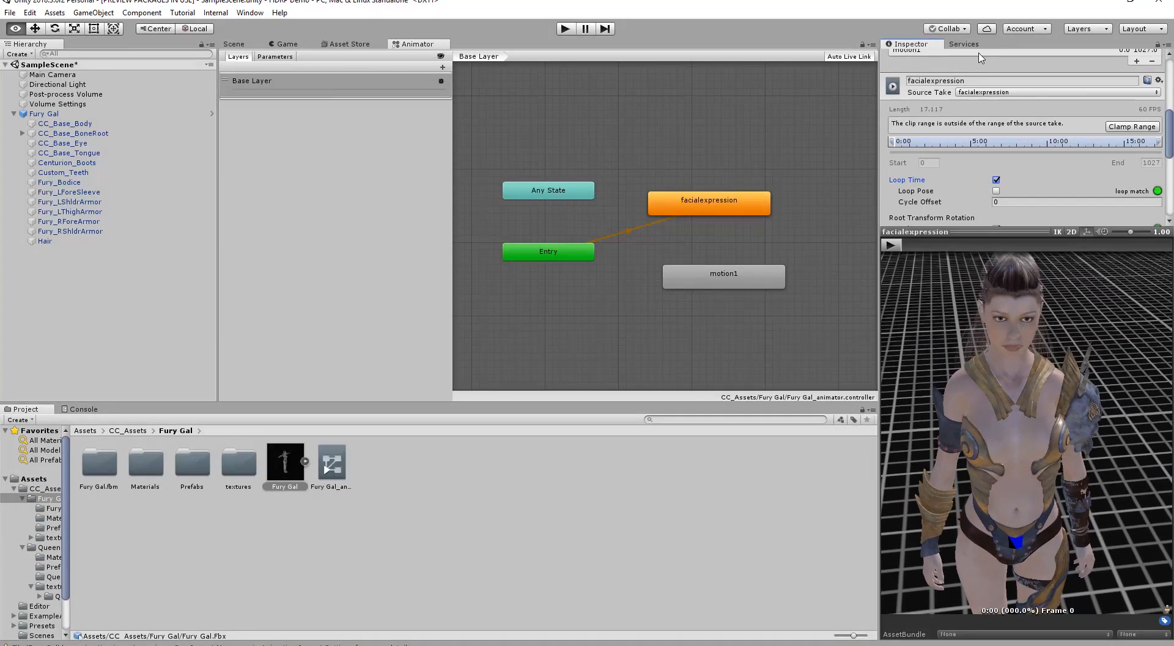
{"action": "scroll", "coordinate": [1020, 351], "scroll_direction": "up", "scroll_amount": 5}
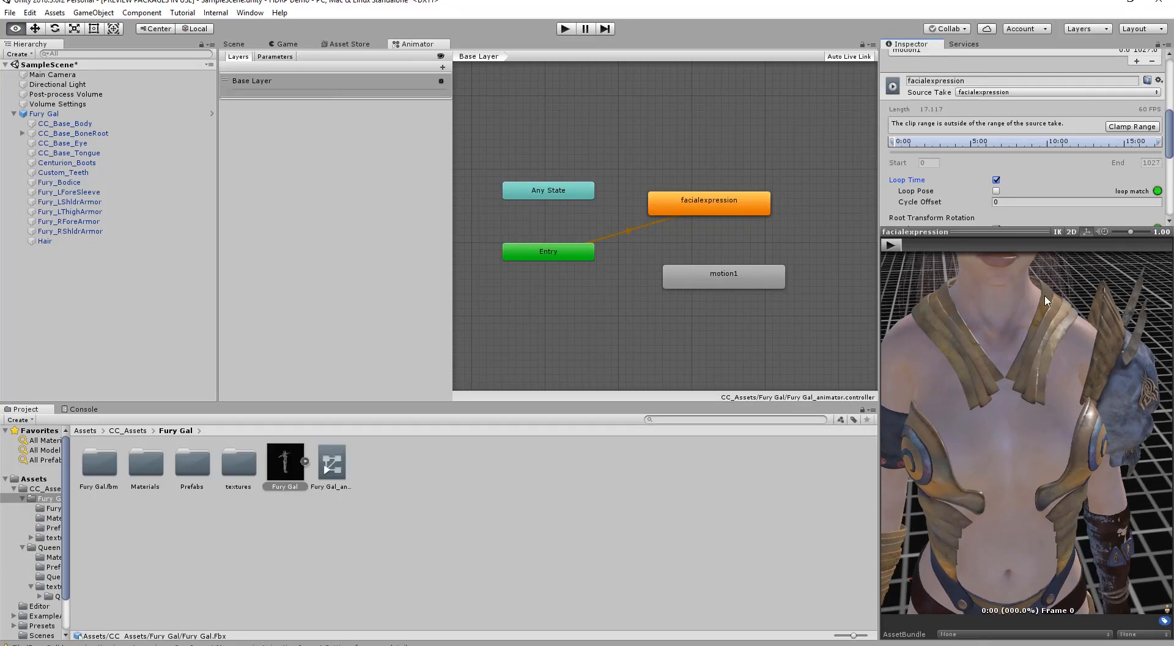
{"action": "middle_click_drag", "start_coordinate": [1019, 351], "coordinate": [1039, 550]}
{"action": "scroll", "coordinate": [1121, 55], "scroll_direction": "up", "scroll_amount": 3}
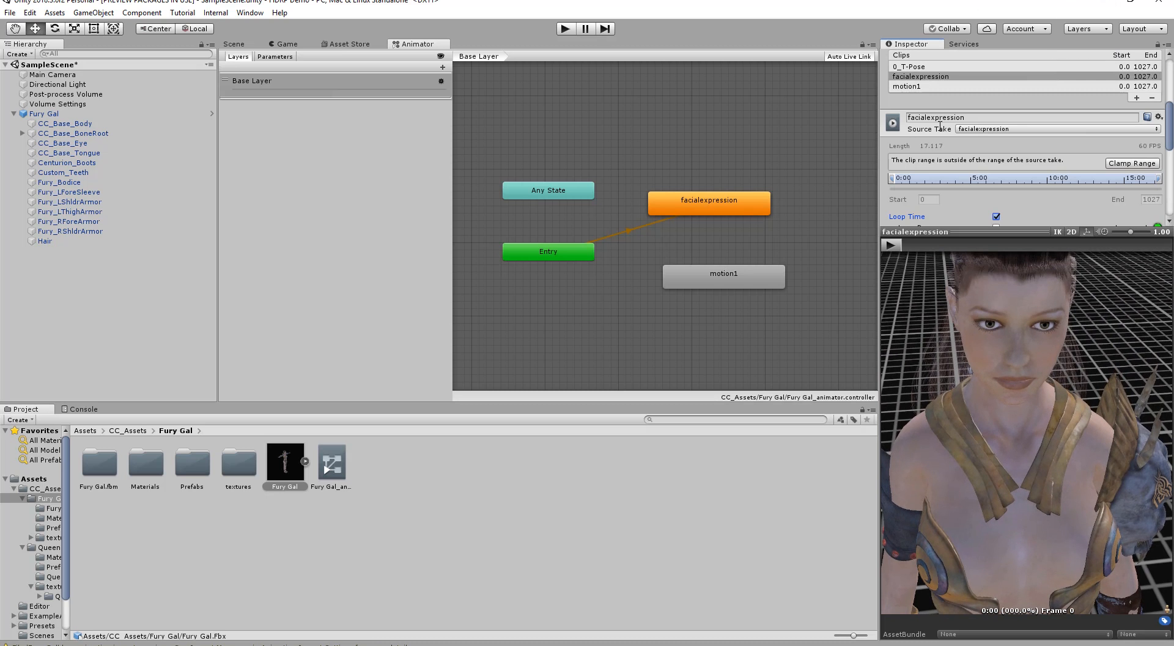
{"action": "left_click", "coordinate": [889, 246]}
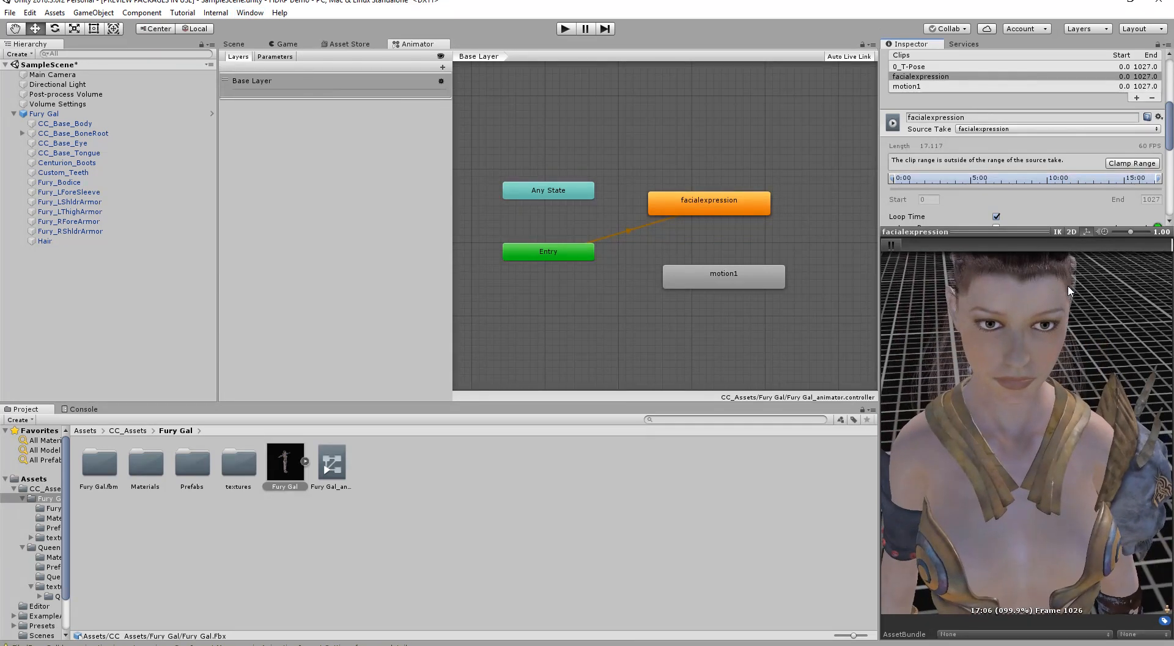
{"action": "left_click", "coordinate": [890, 245]}
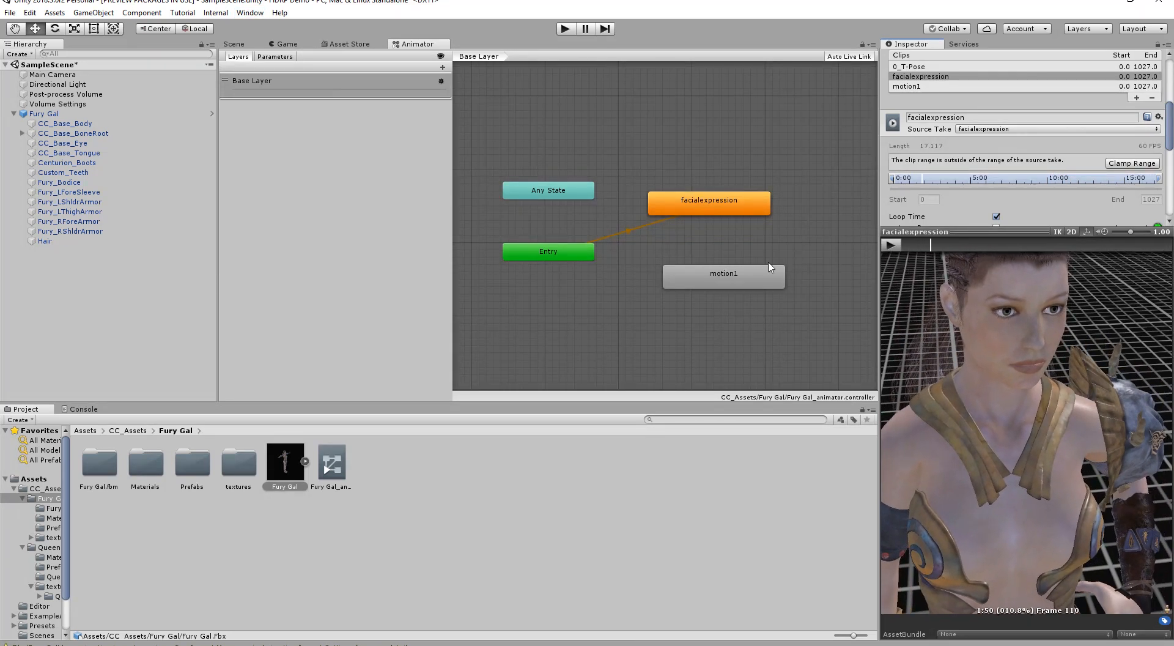
- Open the motion1 state's clip, view the character's upper body from the front in the preview and pause the playback
{"action": "double_click", "coordinate": [717, 277]}
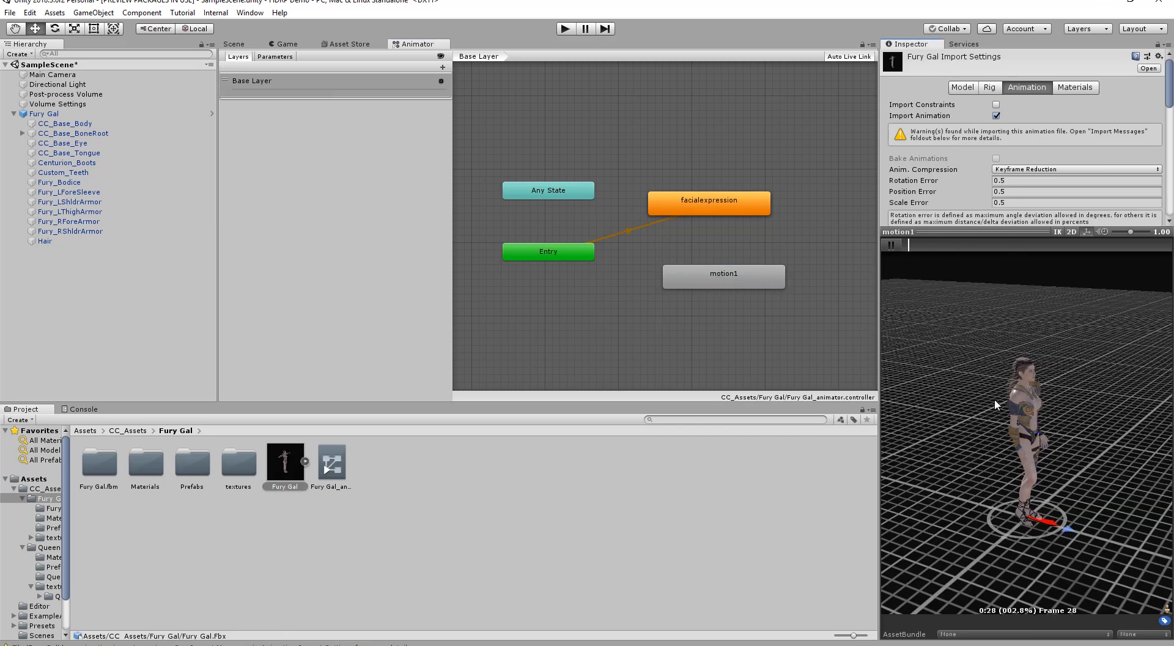
{"action": "left_click_drag", "start_coordinate": [995, 404], "coordinate": [948, 406]}
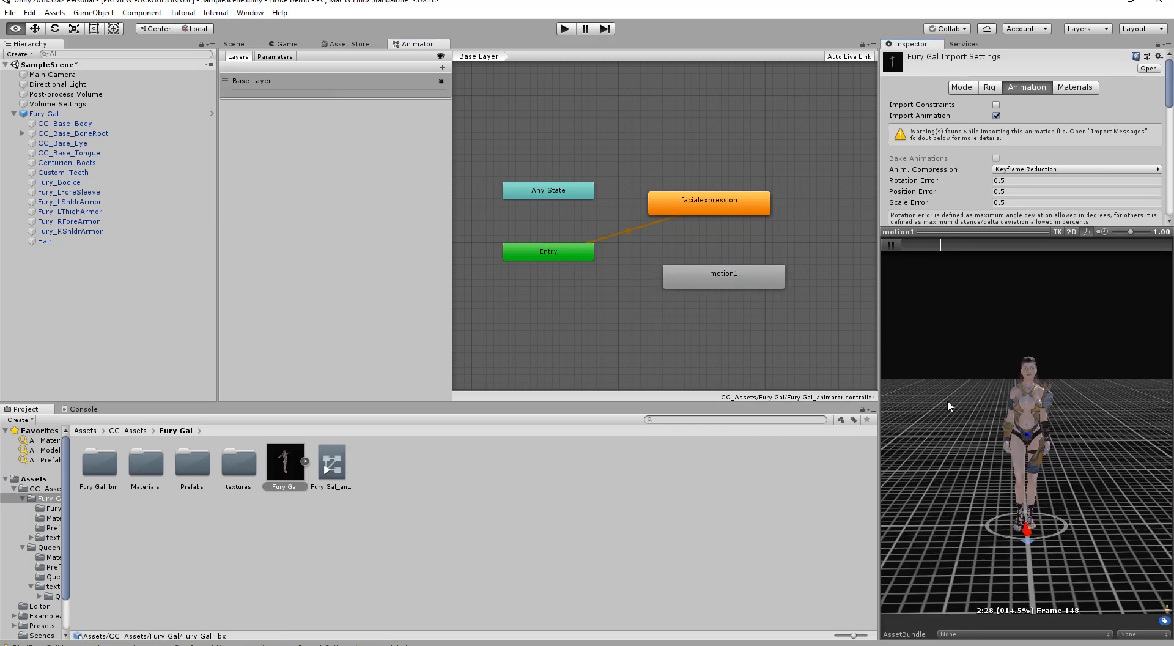
{"action": "scroll", "coordinate": [1000, 400], "scroll_direction": "up", "scroll_amount": 5}
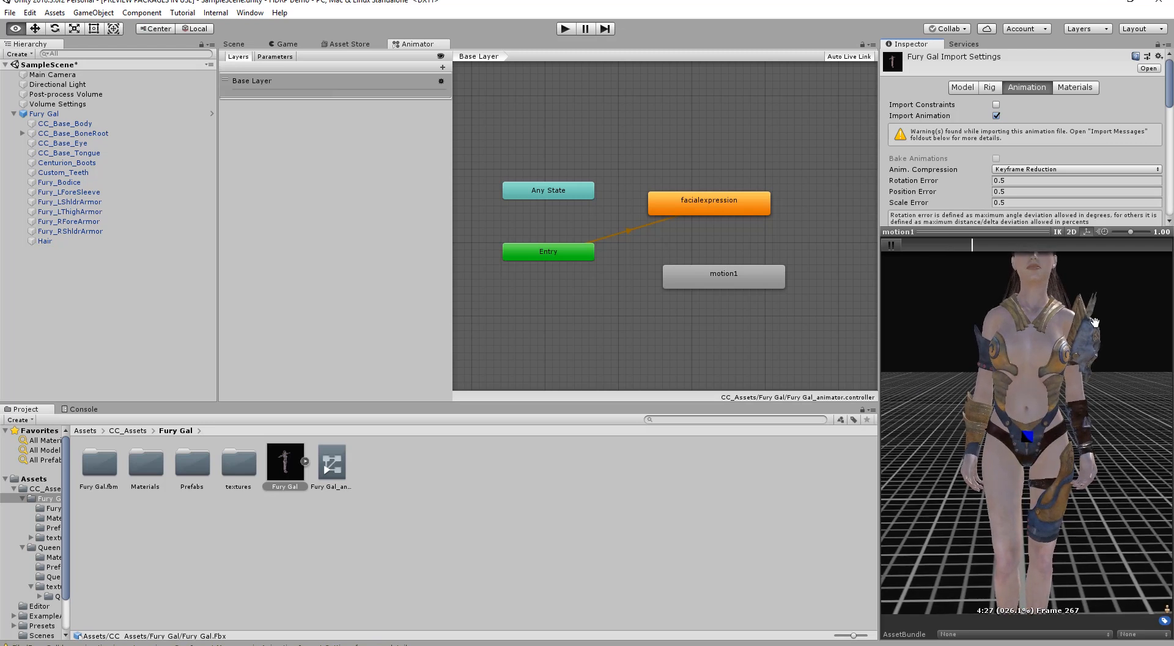
{"action": "middle_click_drag", "start_coordinate": [1066, 495], "coordinate": [1053, 605]}
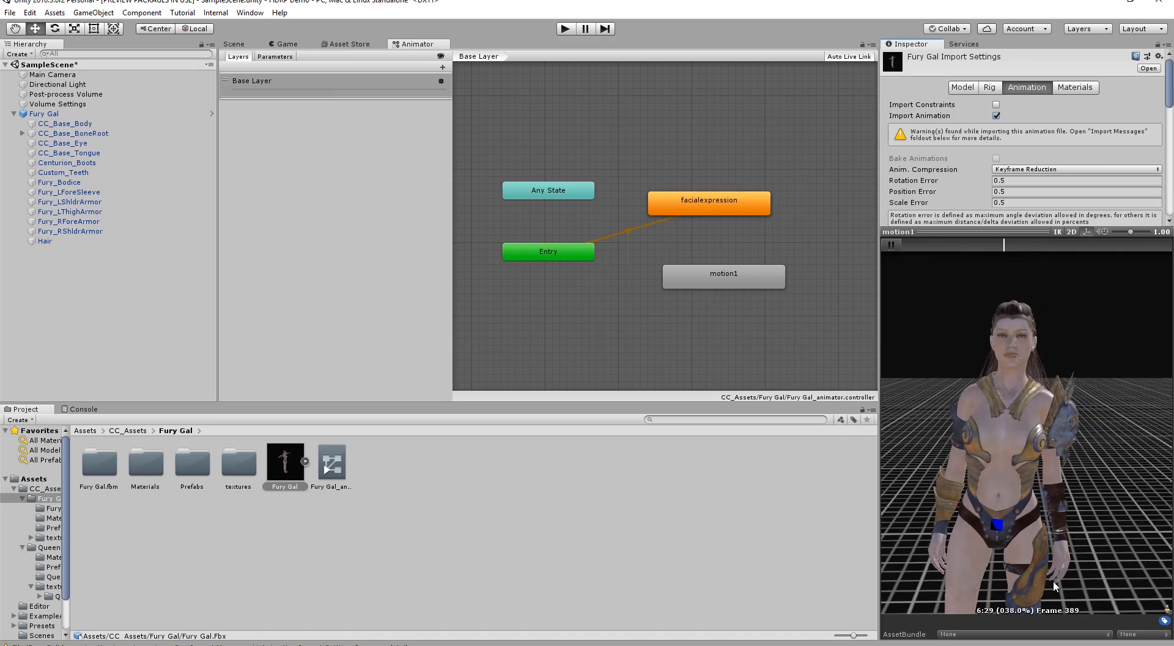
{"action": "left_click", "coordinate": [892, 245]}
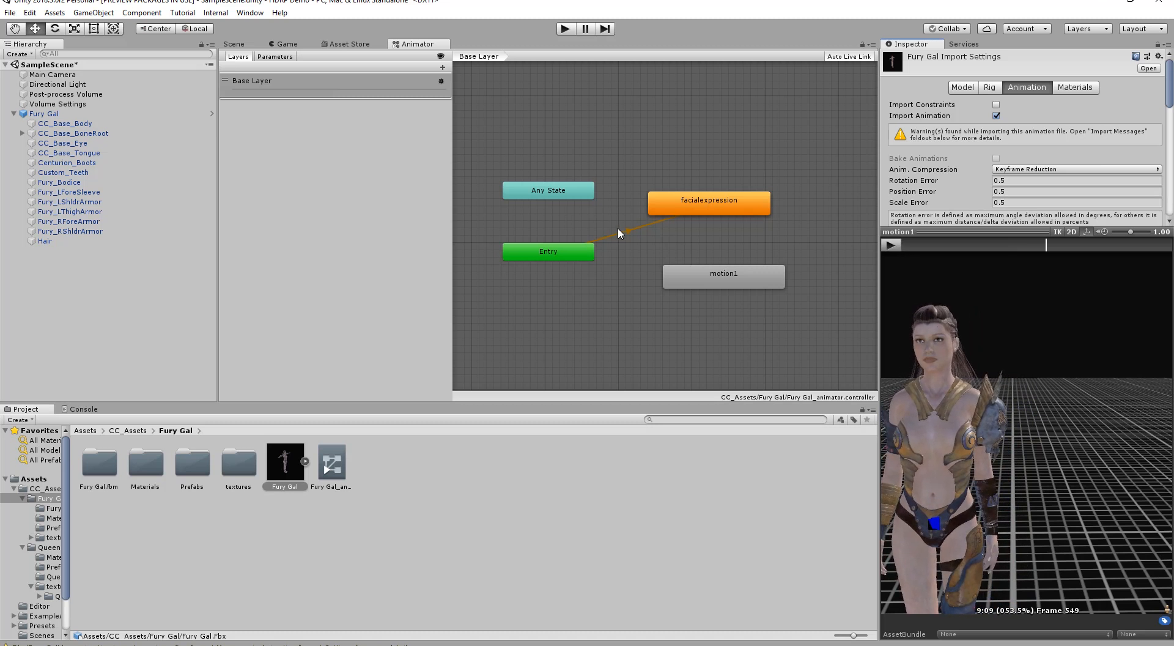
- Run the scene in Play mode and watch the animated character's face and upper body from the front in the Scene view
{"action": "left_click", "coordinate": [284, 45]}
{"action": "left_click", "coordinate": [236, 44]}
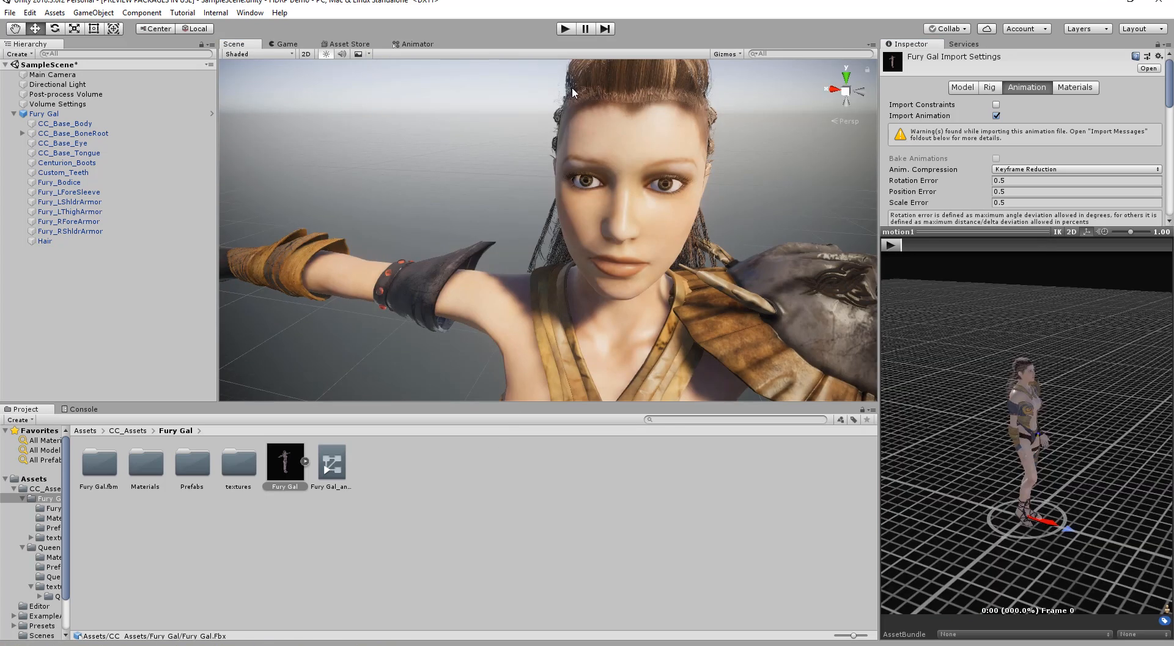
{"action": "left_click", "coordinate": [565, 29]}
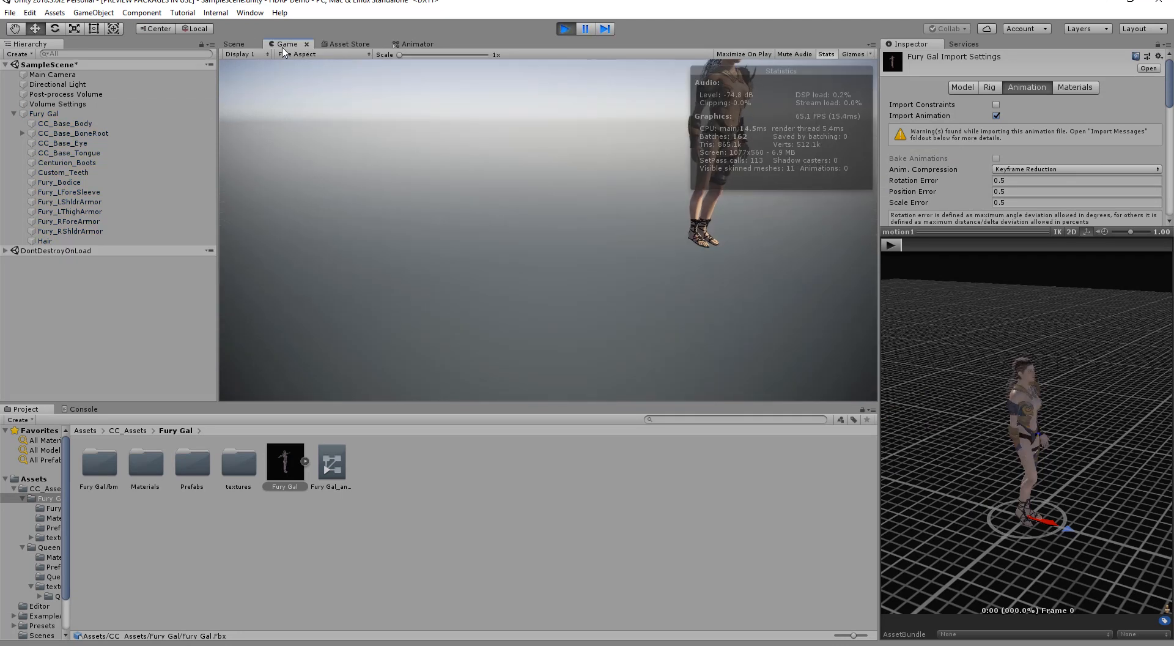
{"action": "left_click", "coordinate": [232, 44]}
{"action": "left_click_drag", "start_coordinate": [761, 266], "coordinate": [618, 257], "text": "alt"}
{"action": "right_click_drag", "start_coordinate": [618, 257], "coordinate": [582, 275], "text": "alt"}
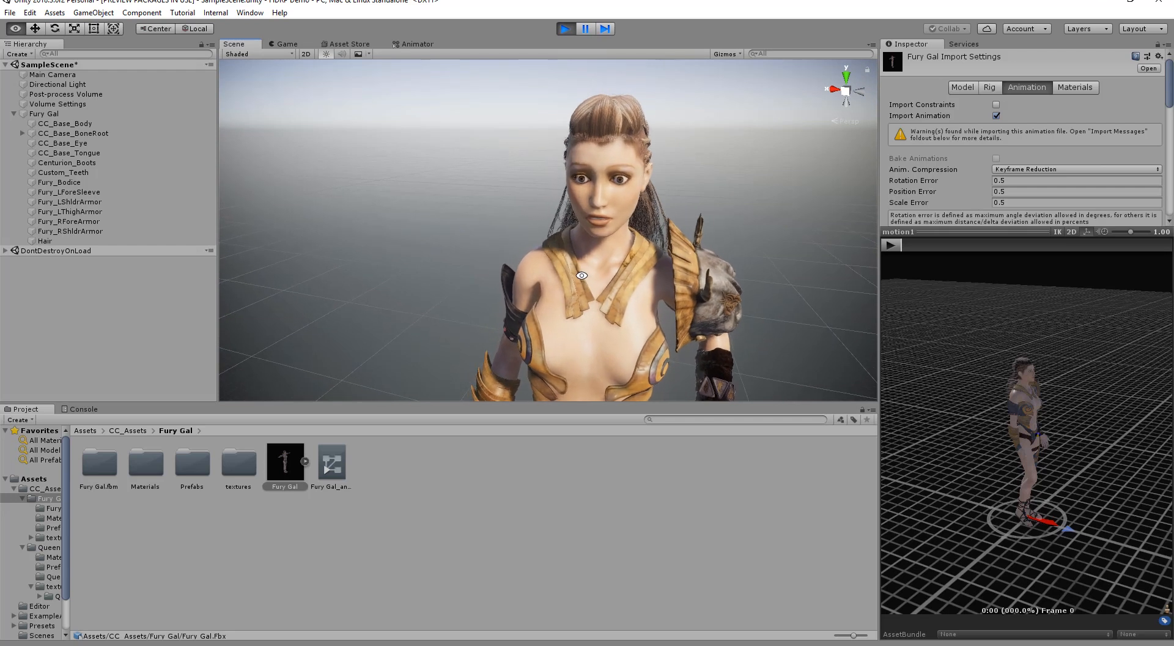